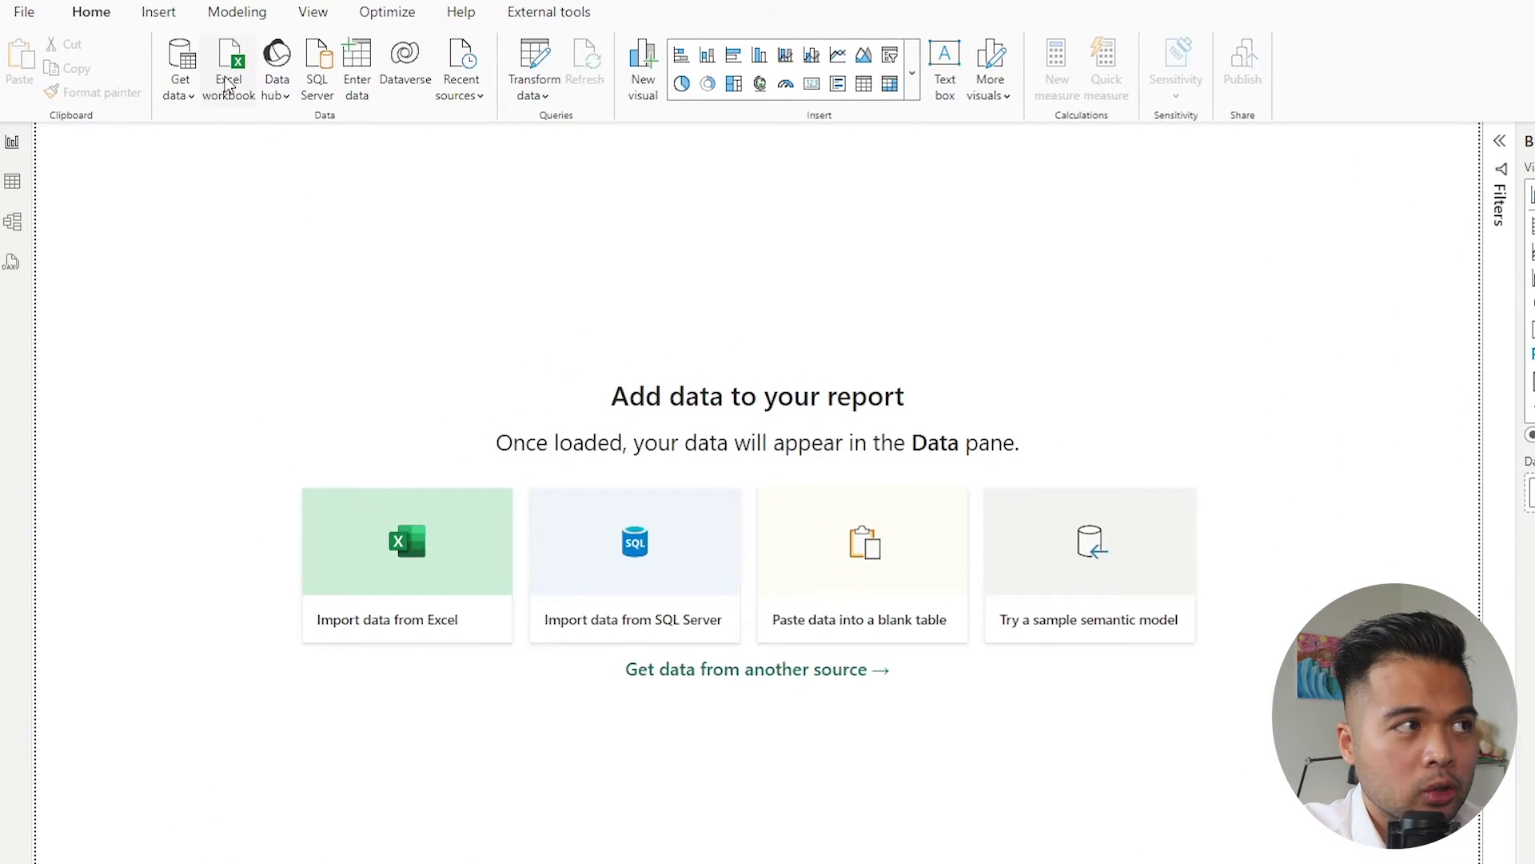
- Import the Orders sheet from Orders.xlsx and open it in Power Query Editor with Transform Data
click(228, 82)
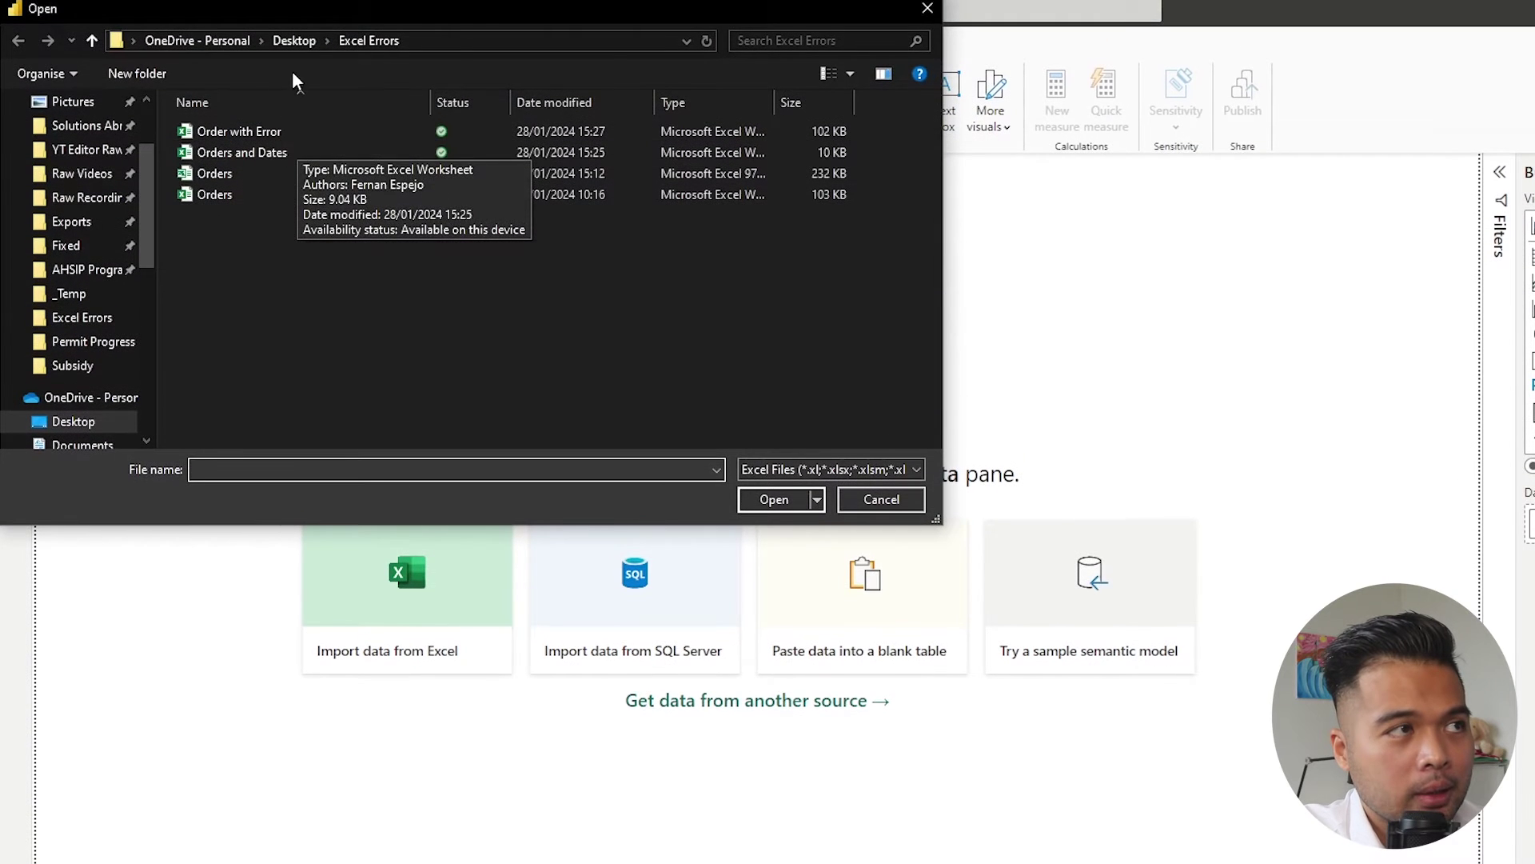
double_click(232, 195)
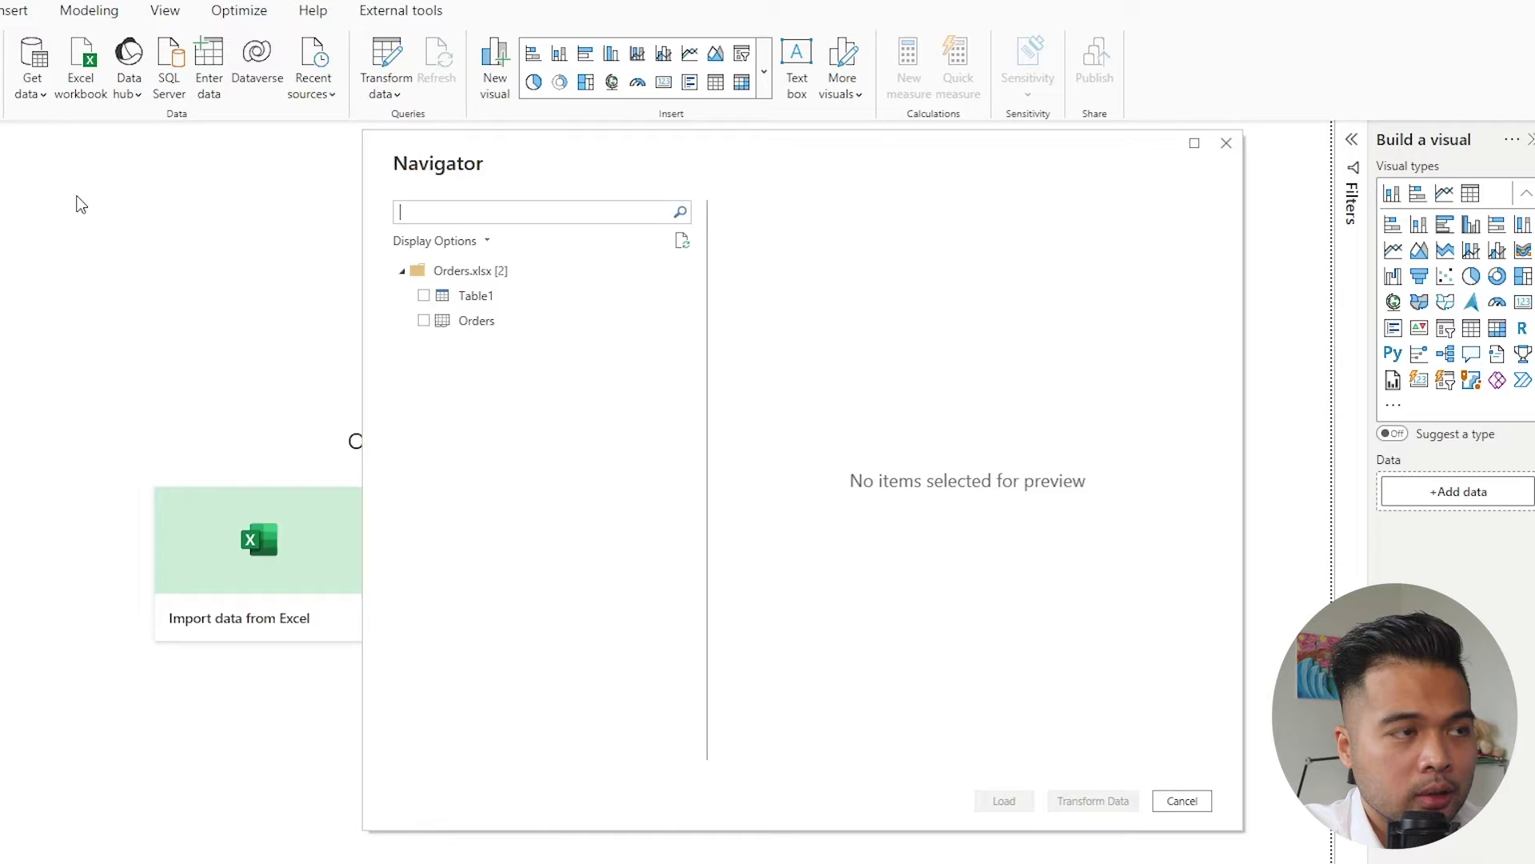
click(571, 352)
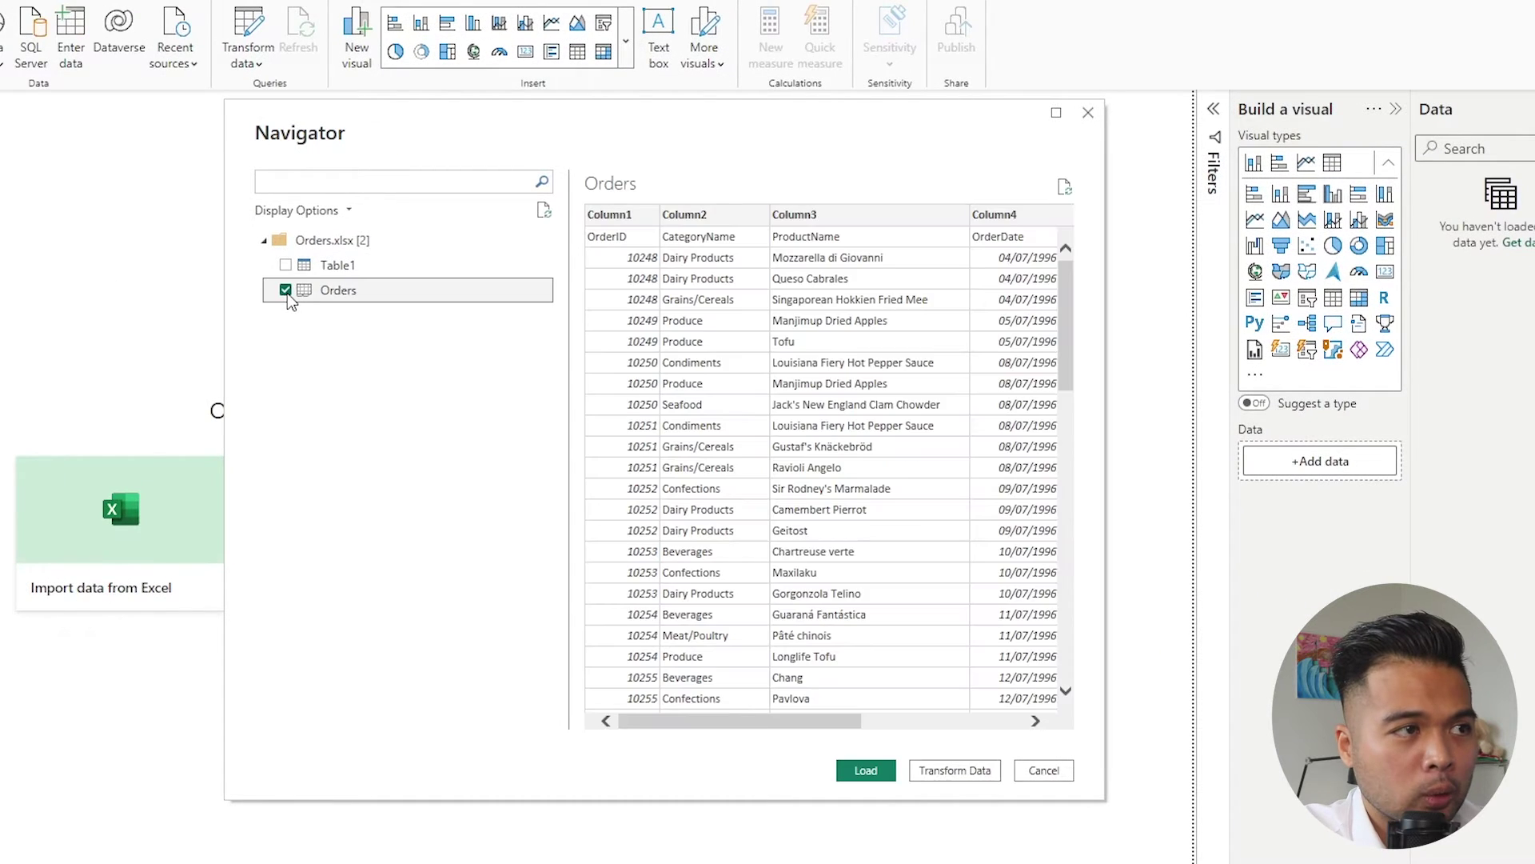
click(952, 770)
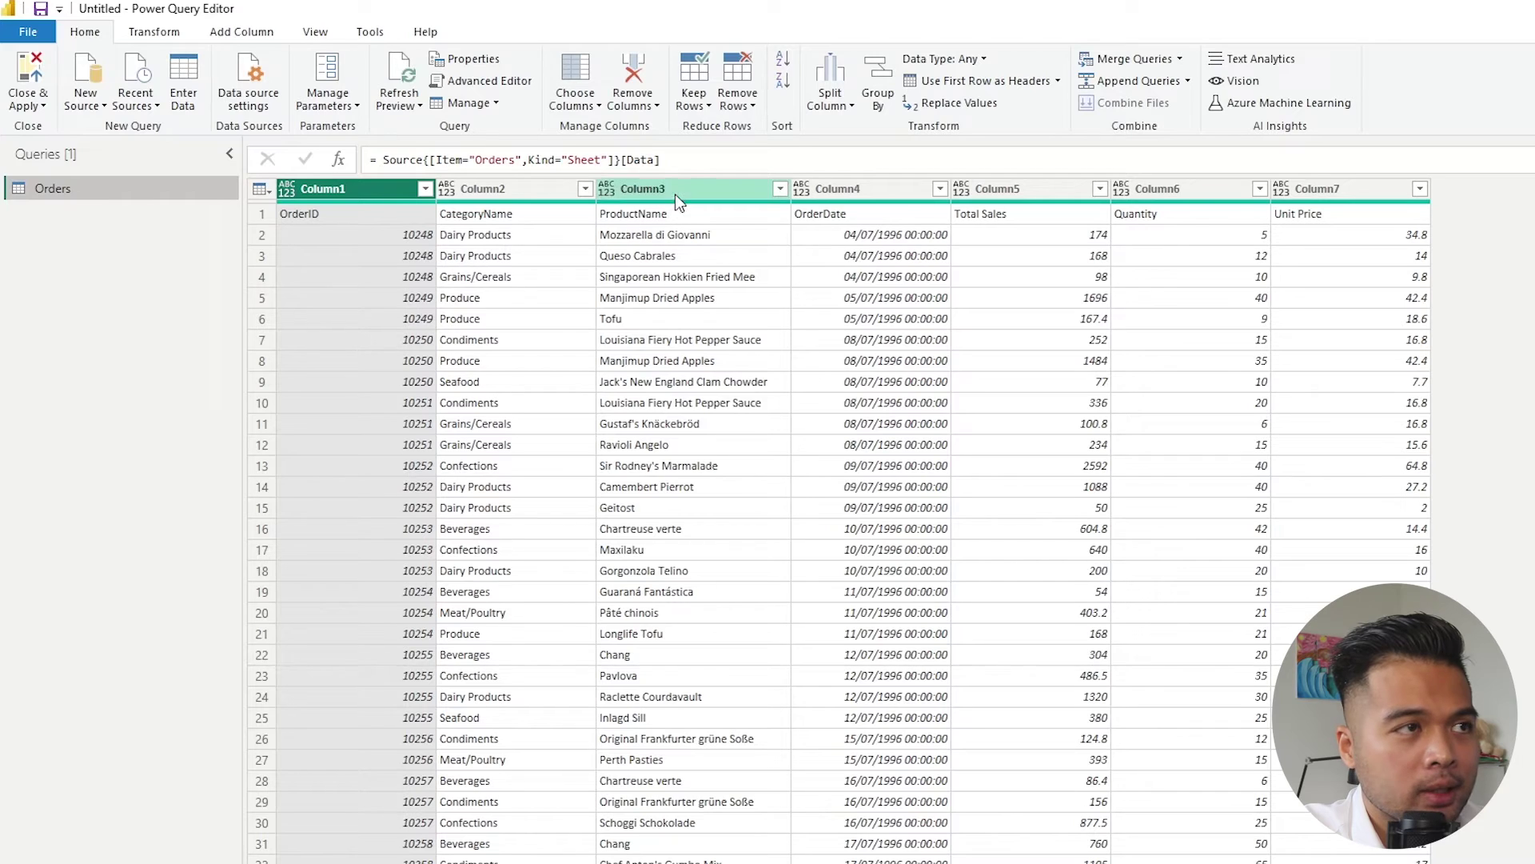
- Promote the first row to column headers and detect data types for all Orders columns
click(675, 192)
click(155, 33)
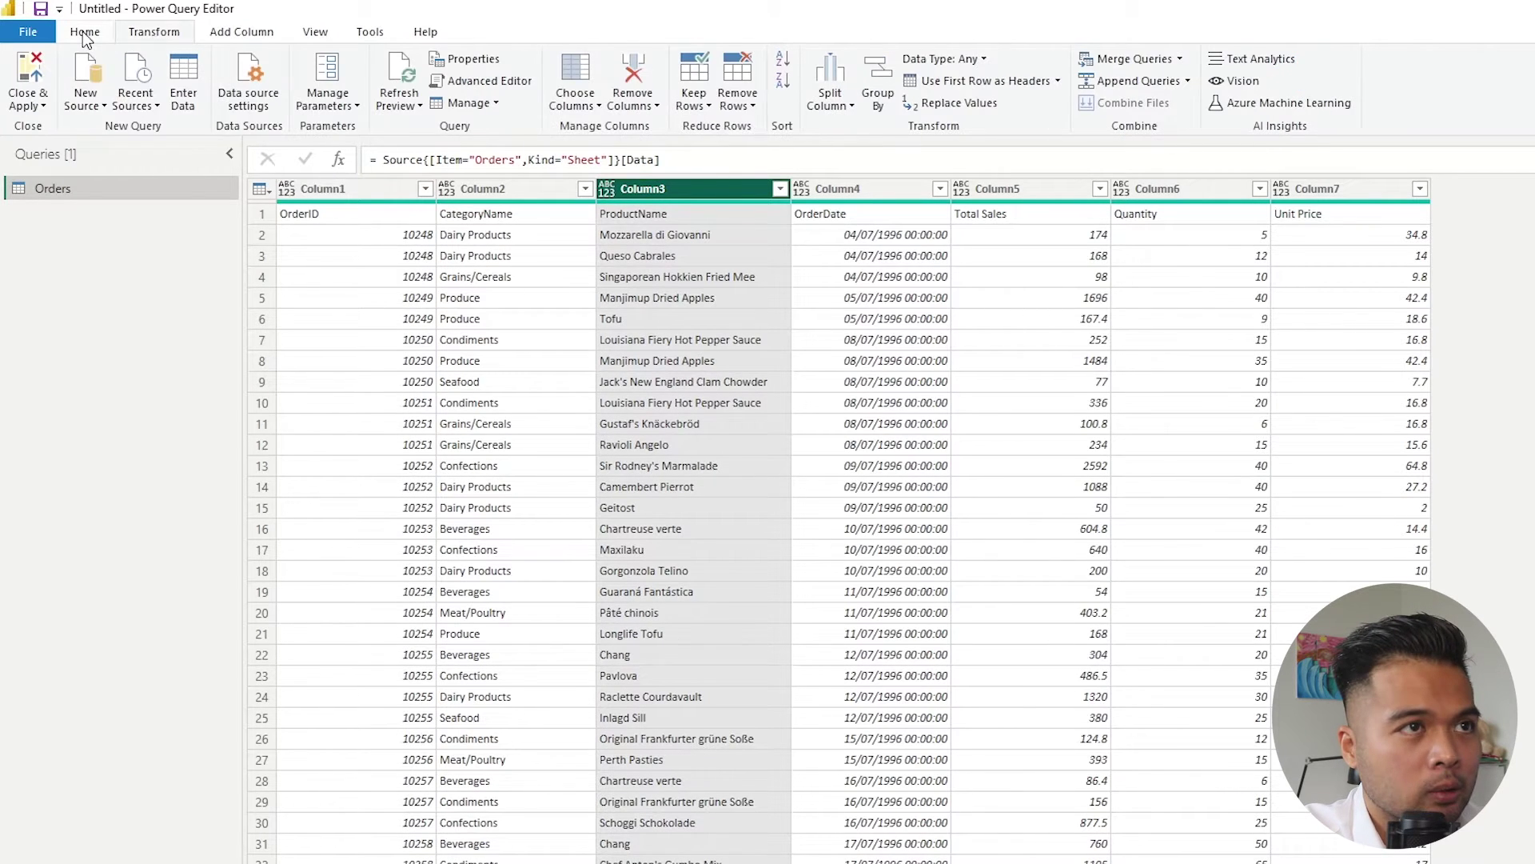
click(984, 81)
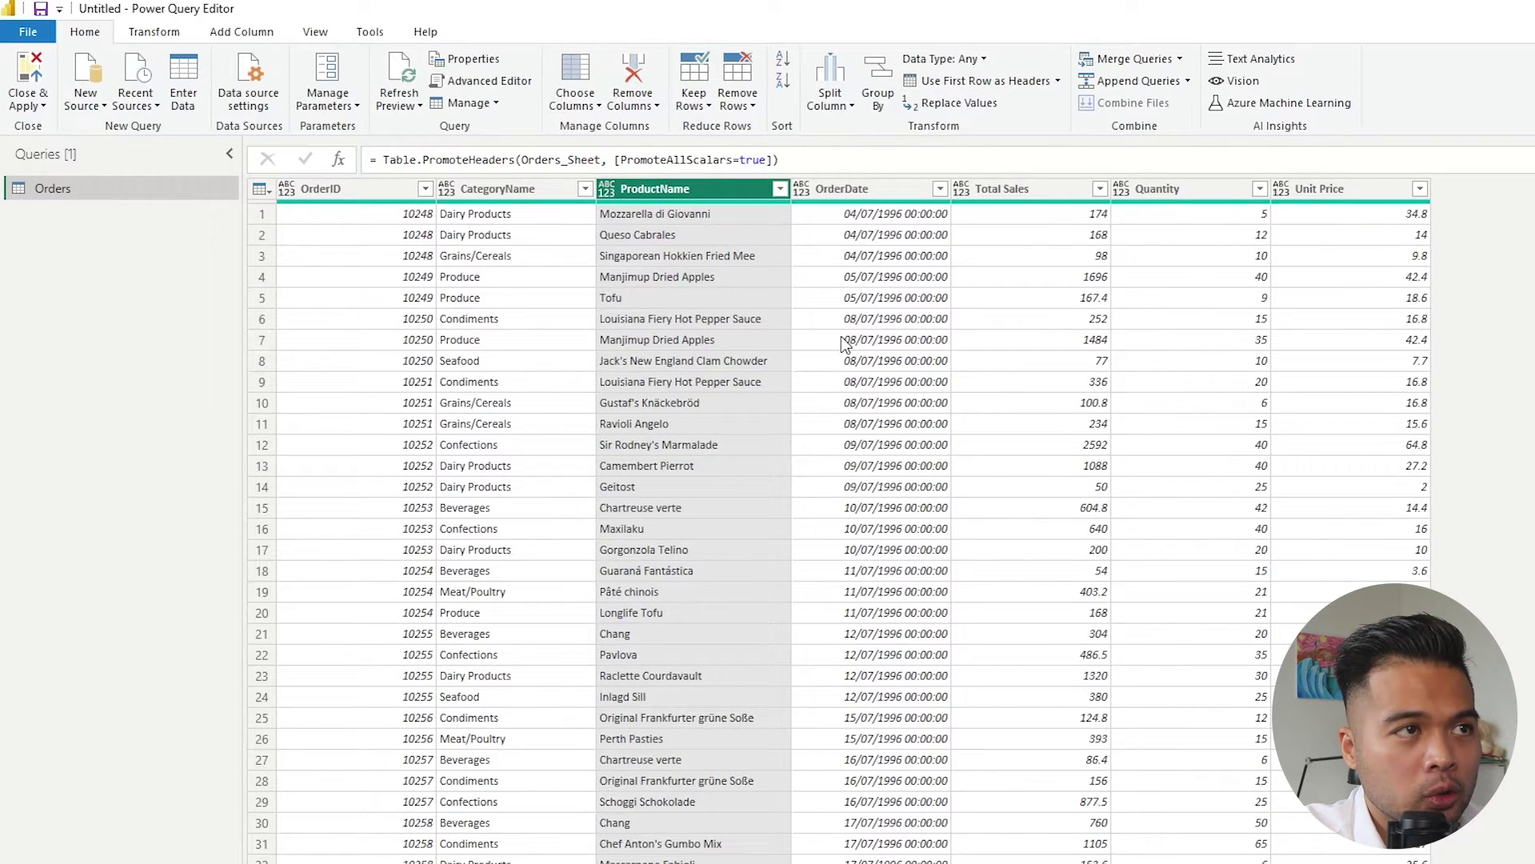
click(880, 191)
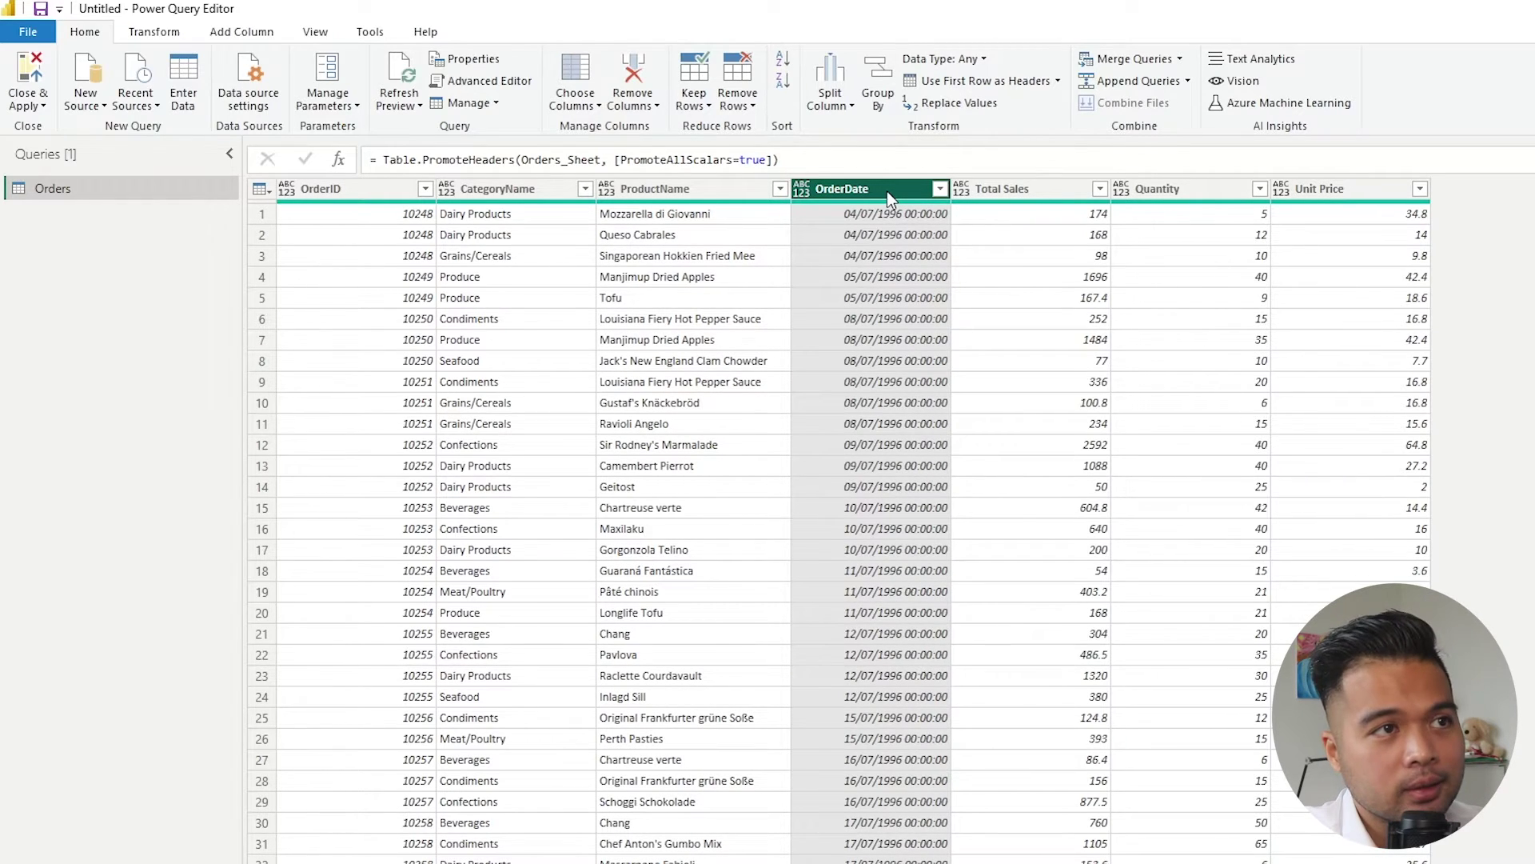
key(ctrl+a)
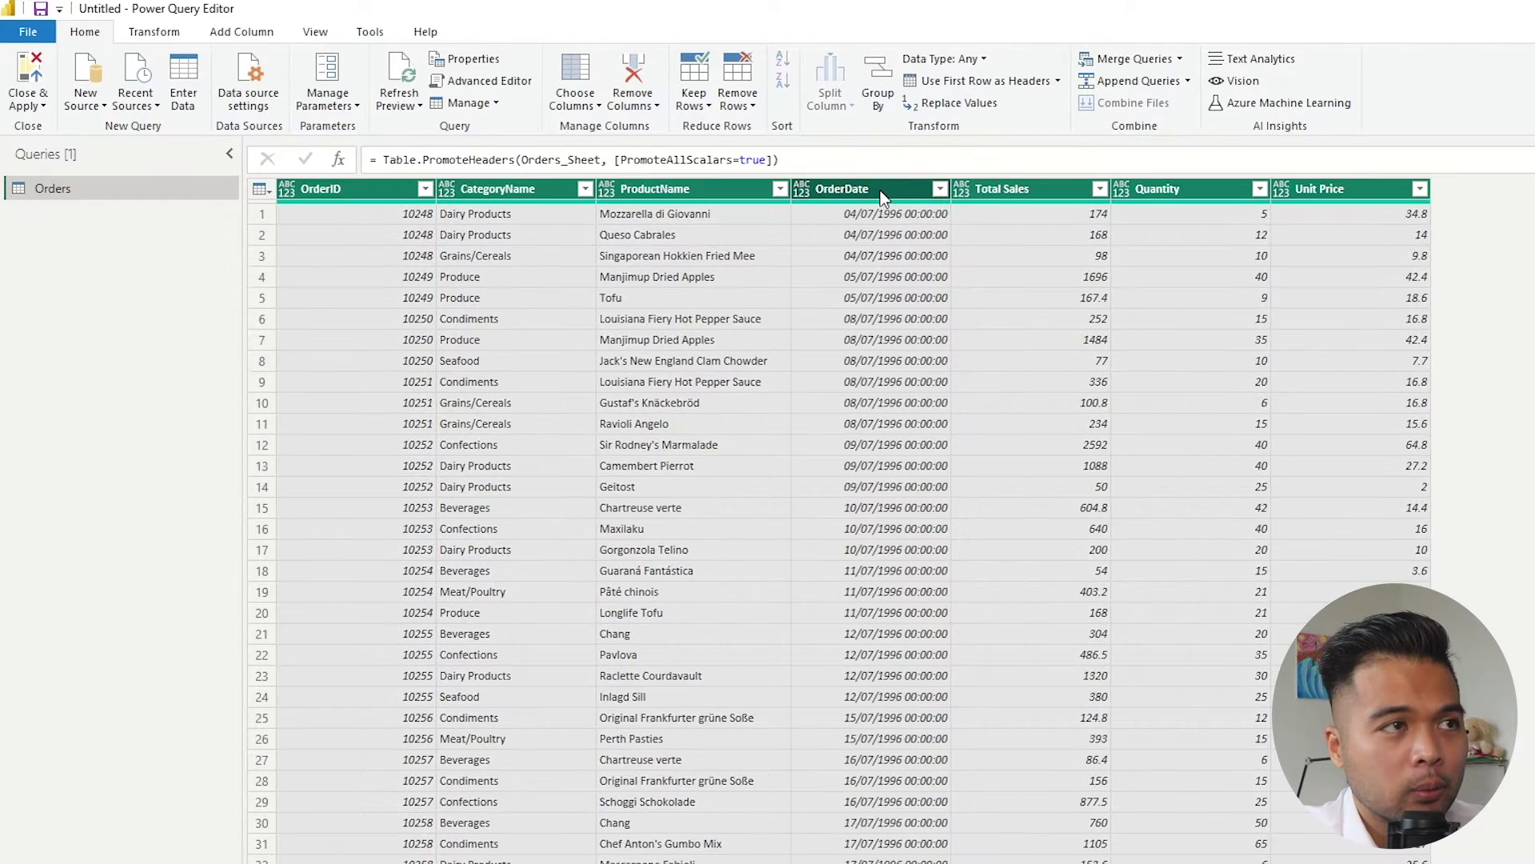
click(161, 40)
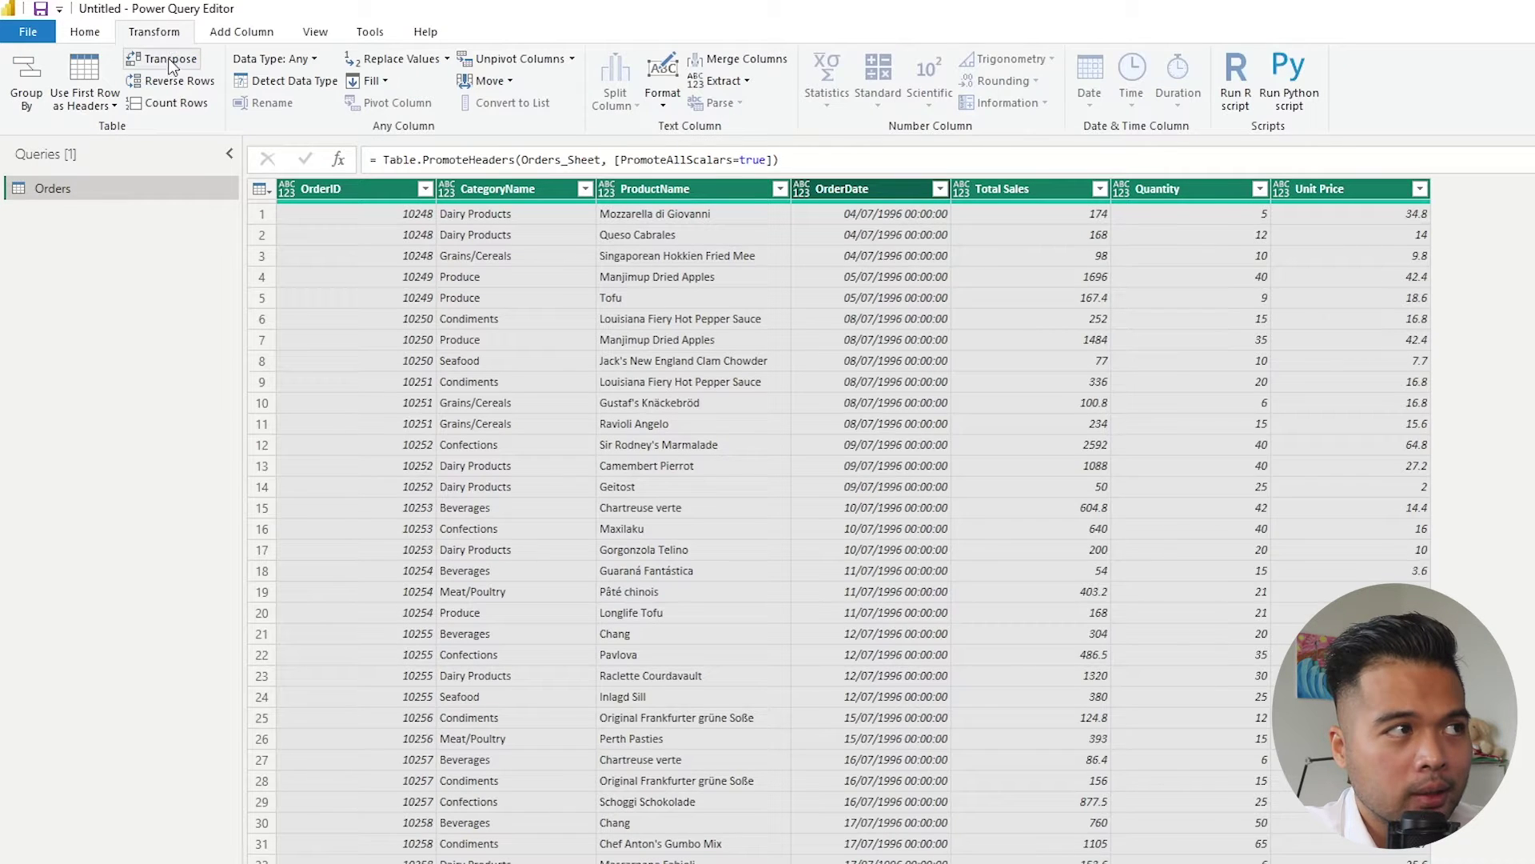
click(298, 90)
click(579, 305)
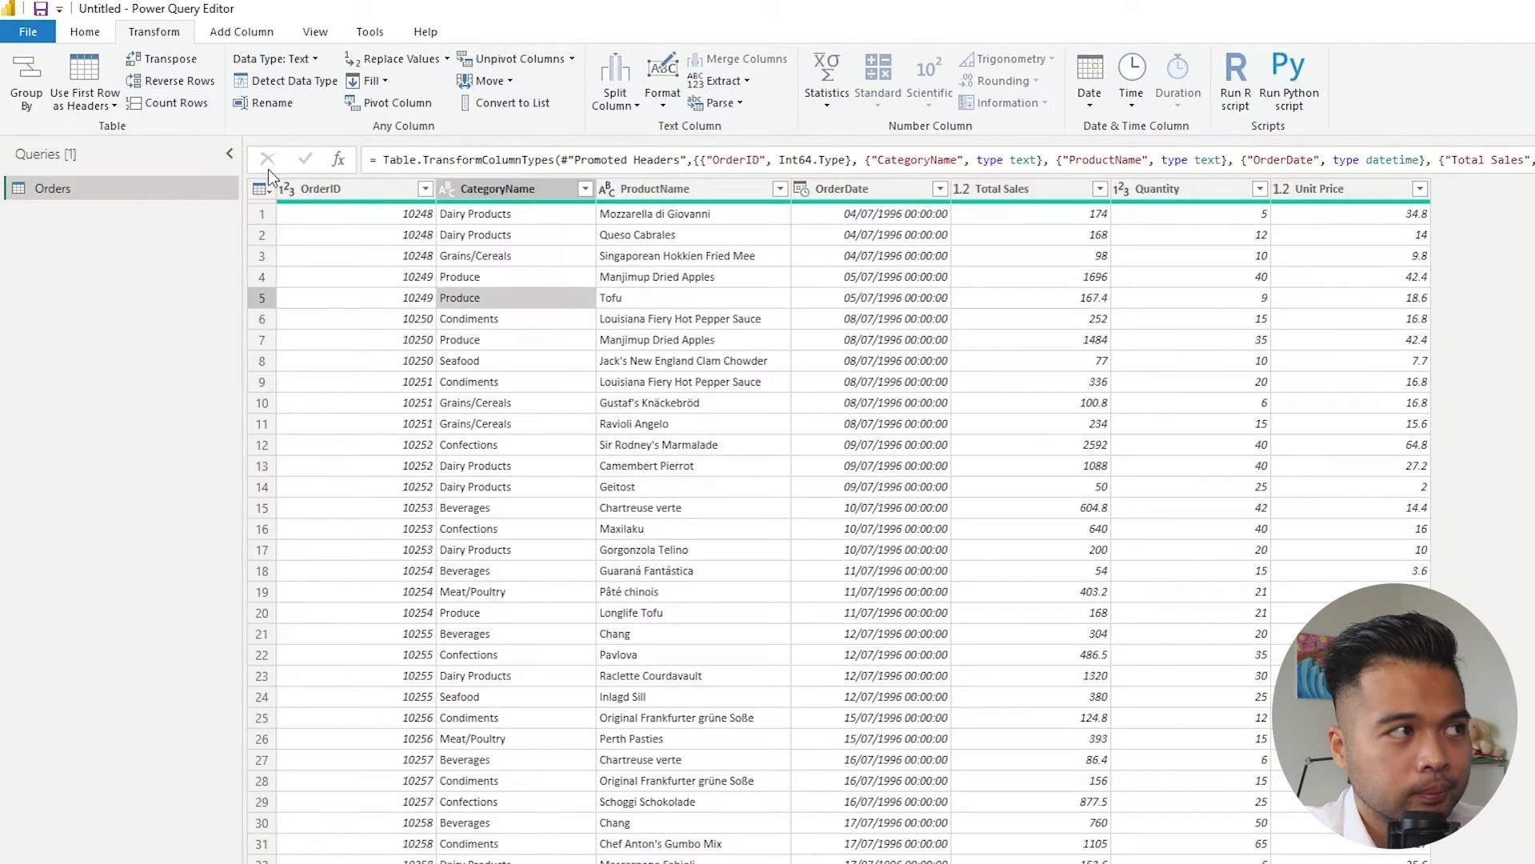
- Close & Apply to load Orders into the report, then check its seven fields
click(83, 34)
click(48, 76)
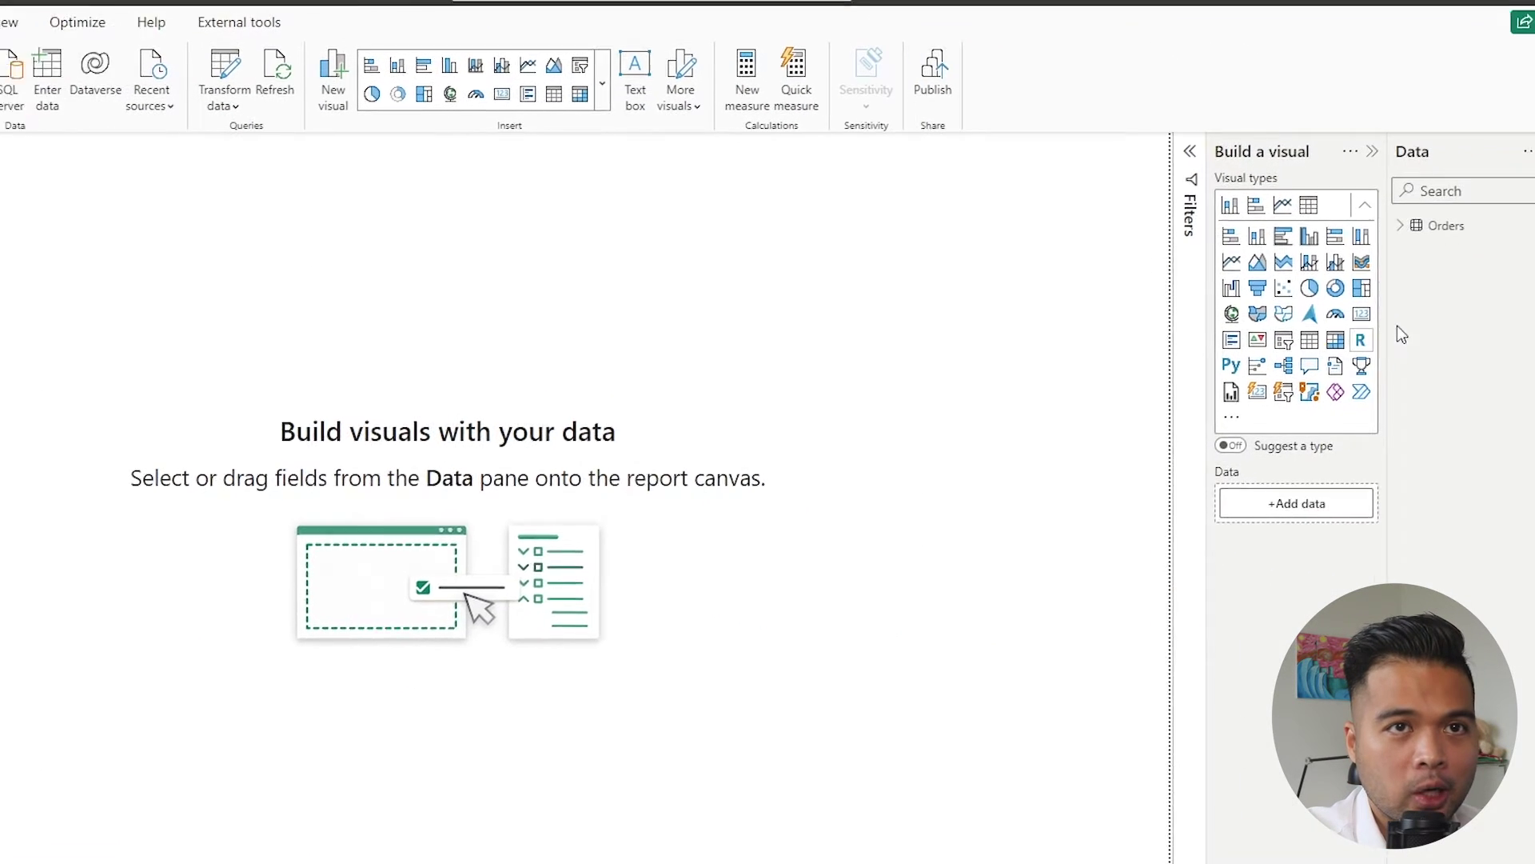
click(1340, 222)
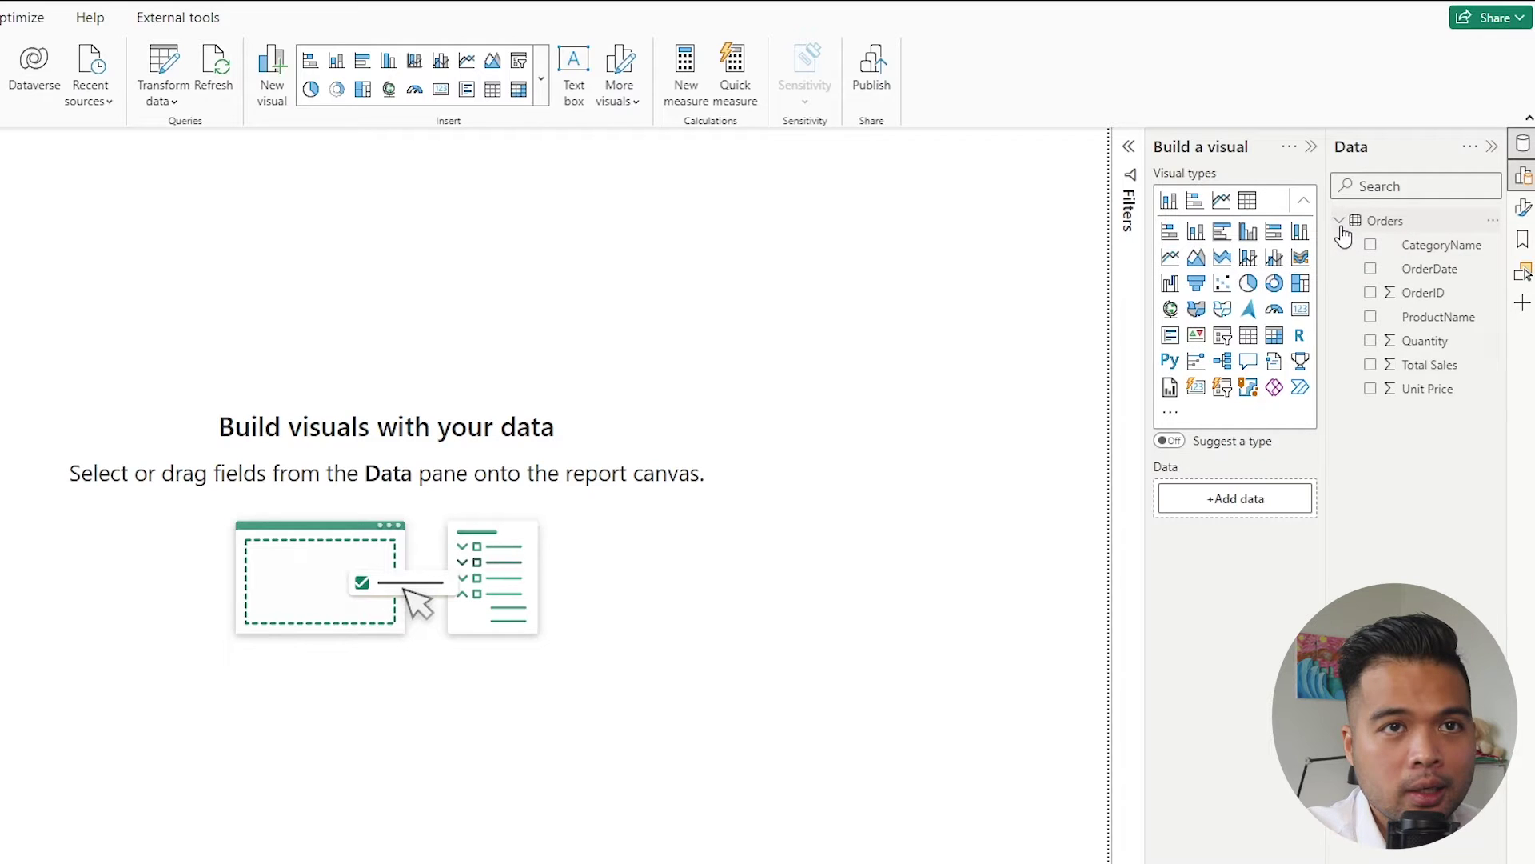
click(1341, 224)
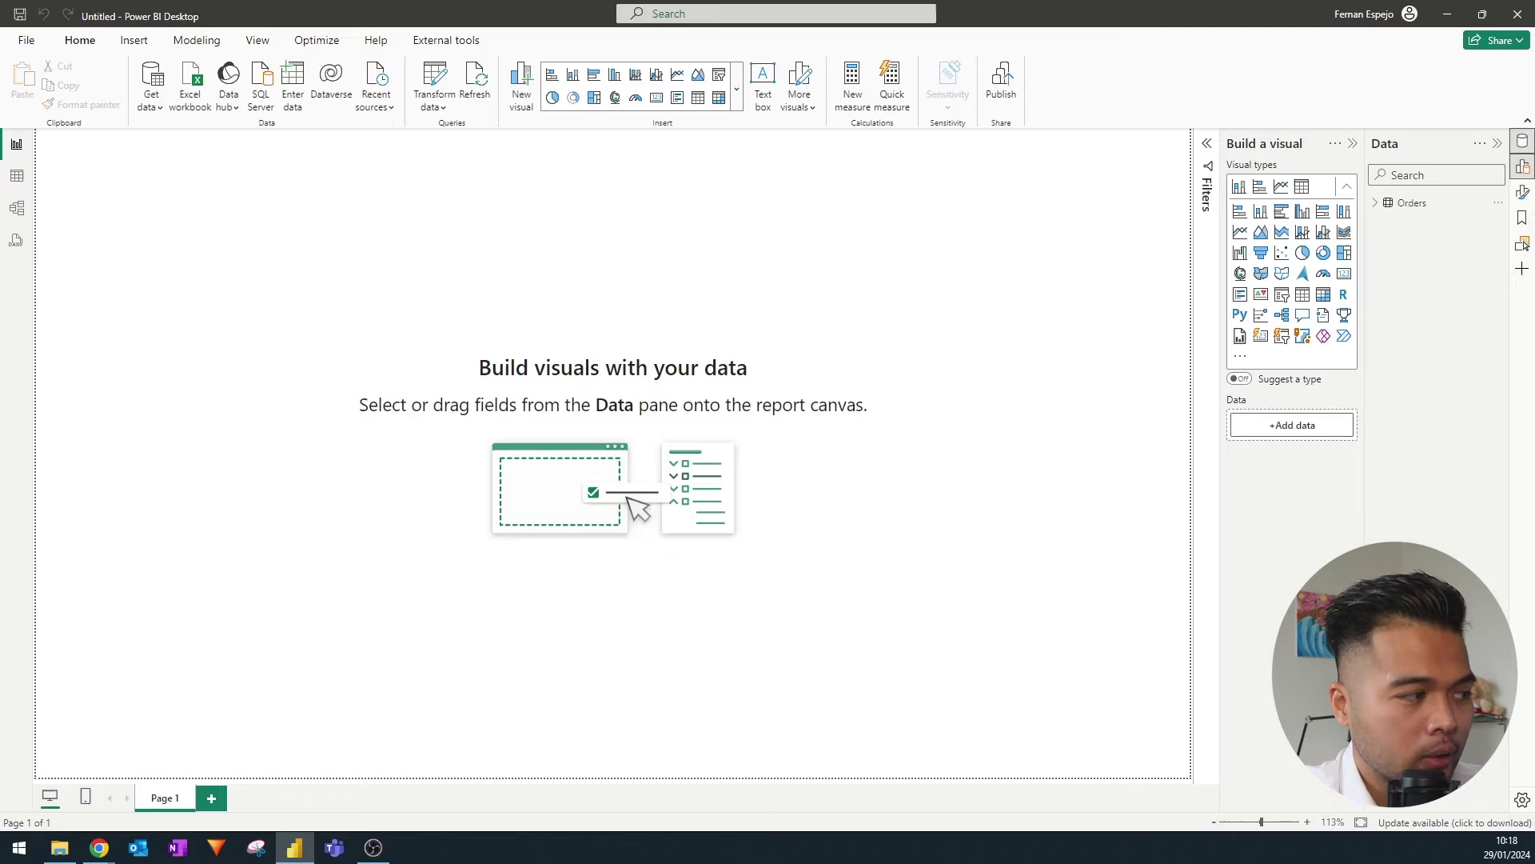
click(59, 848)
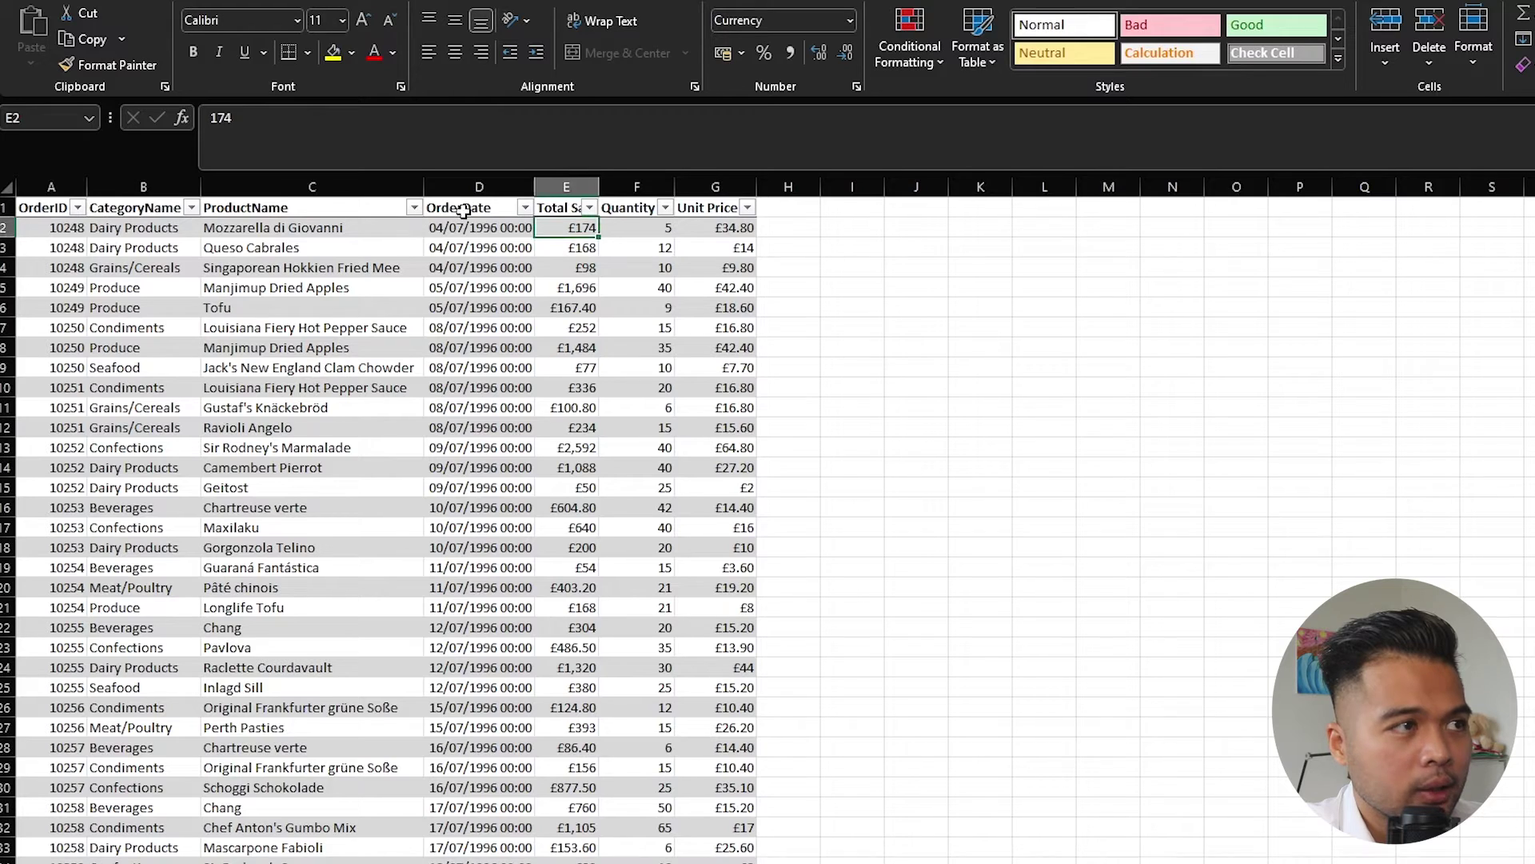
- Change header E1 from 'Total Sales' to 'Sales' and close the workbook
click(562, 206)
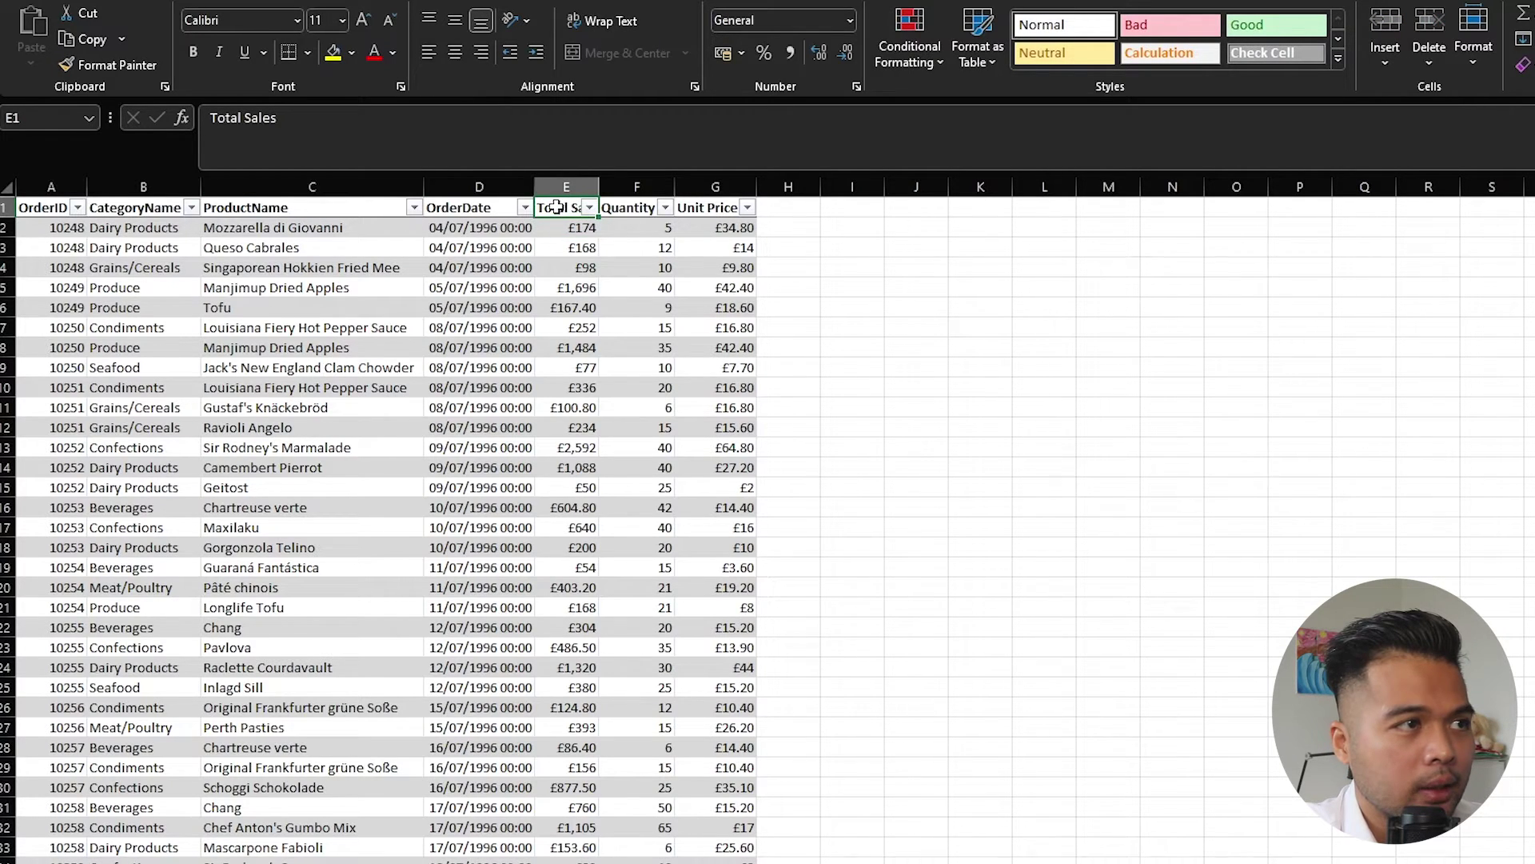
double_click(558, 207)
drag(571, 206, 524, 211)
key(BackSpace)
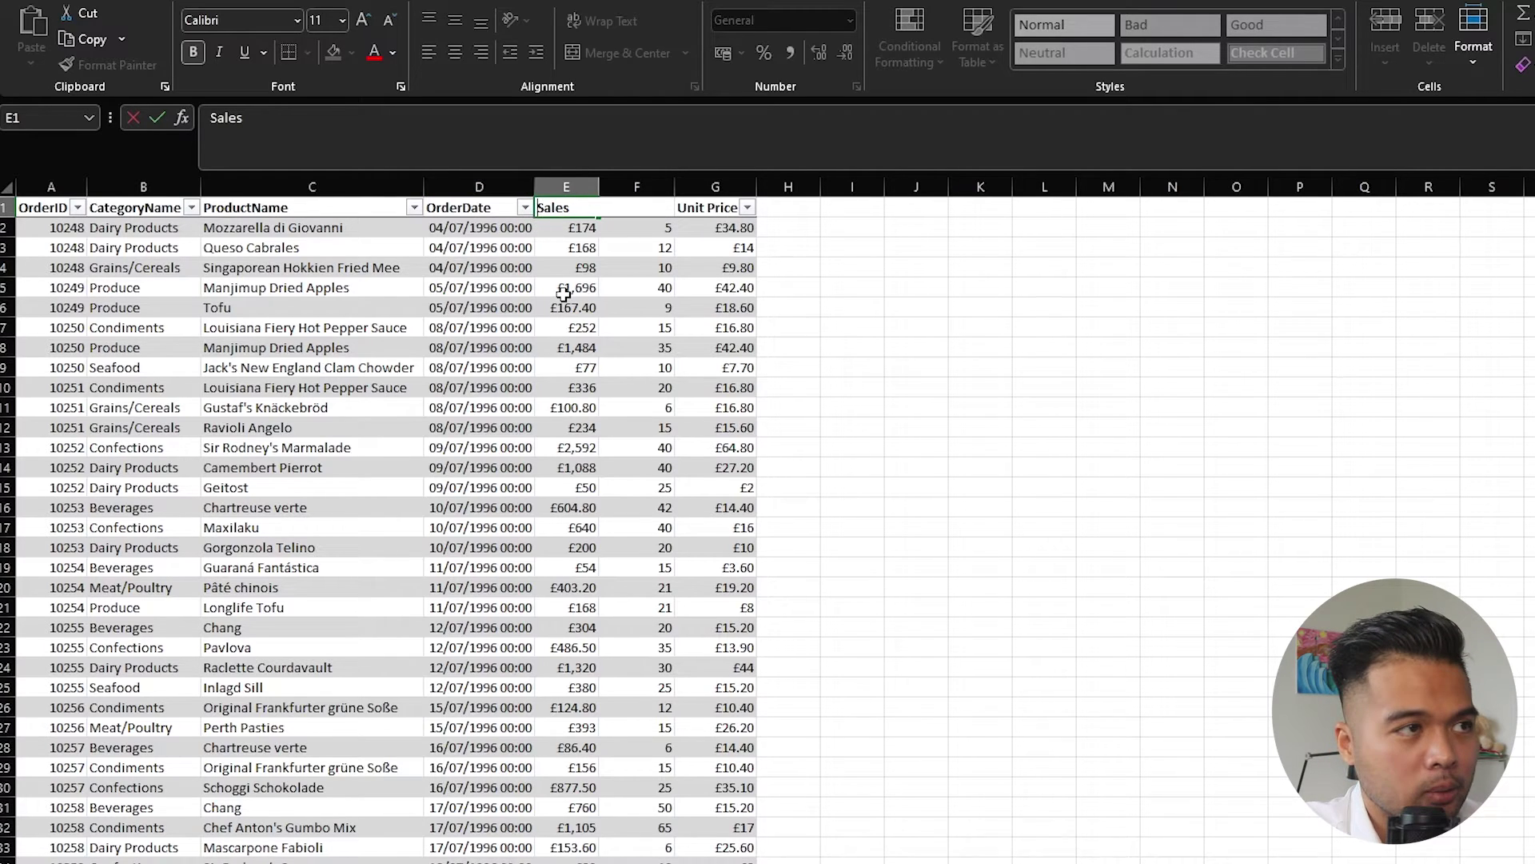
click(562, 286)
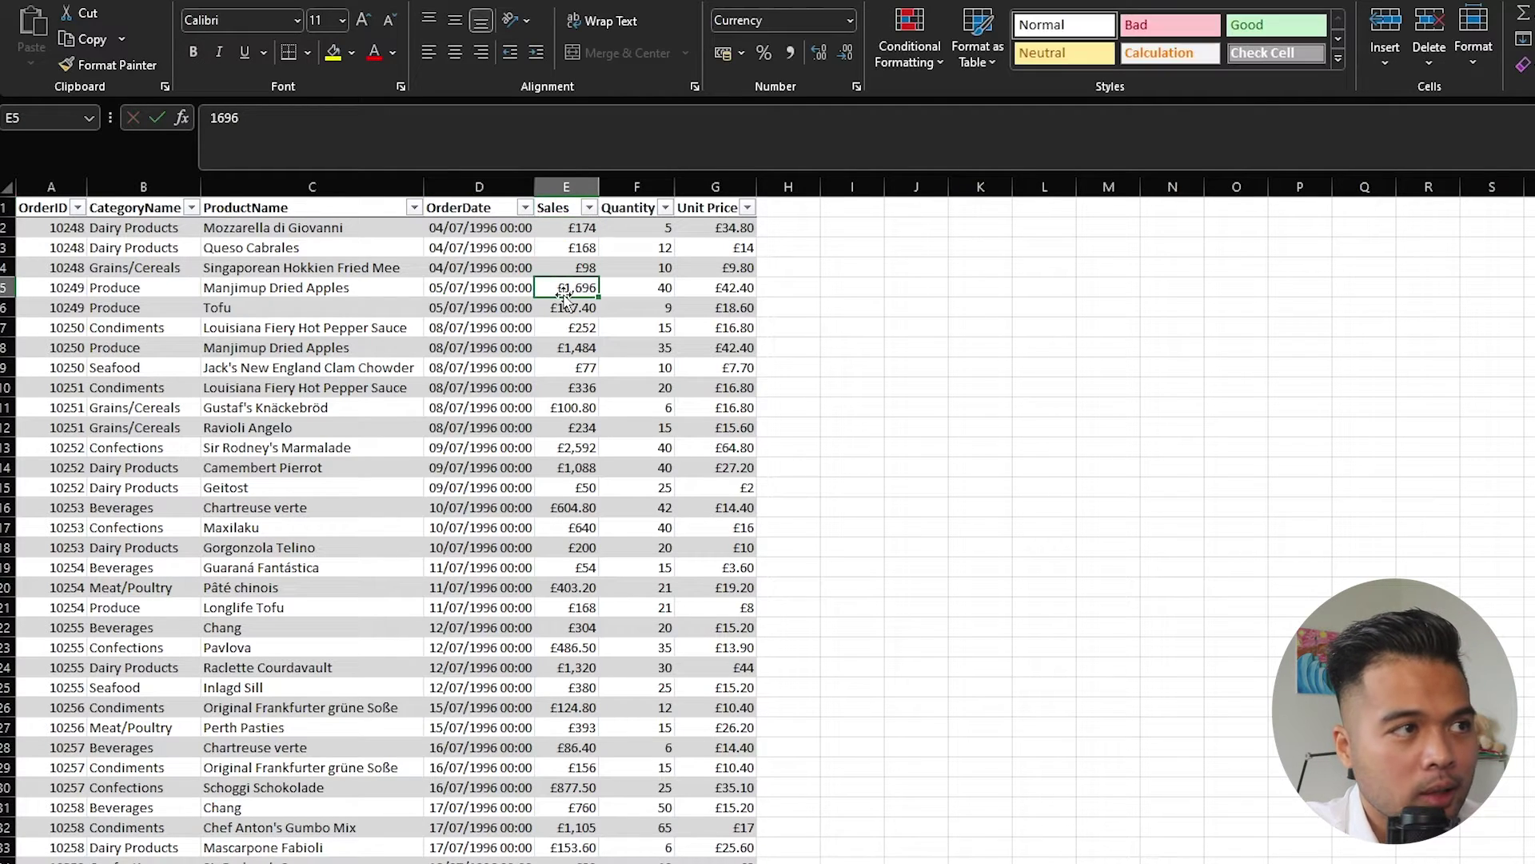
click(619, 267)
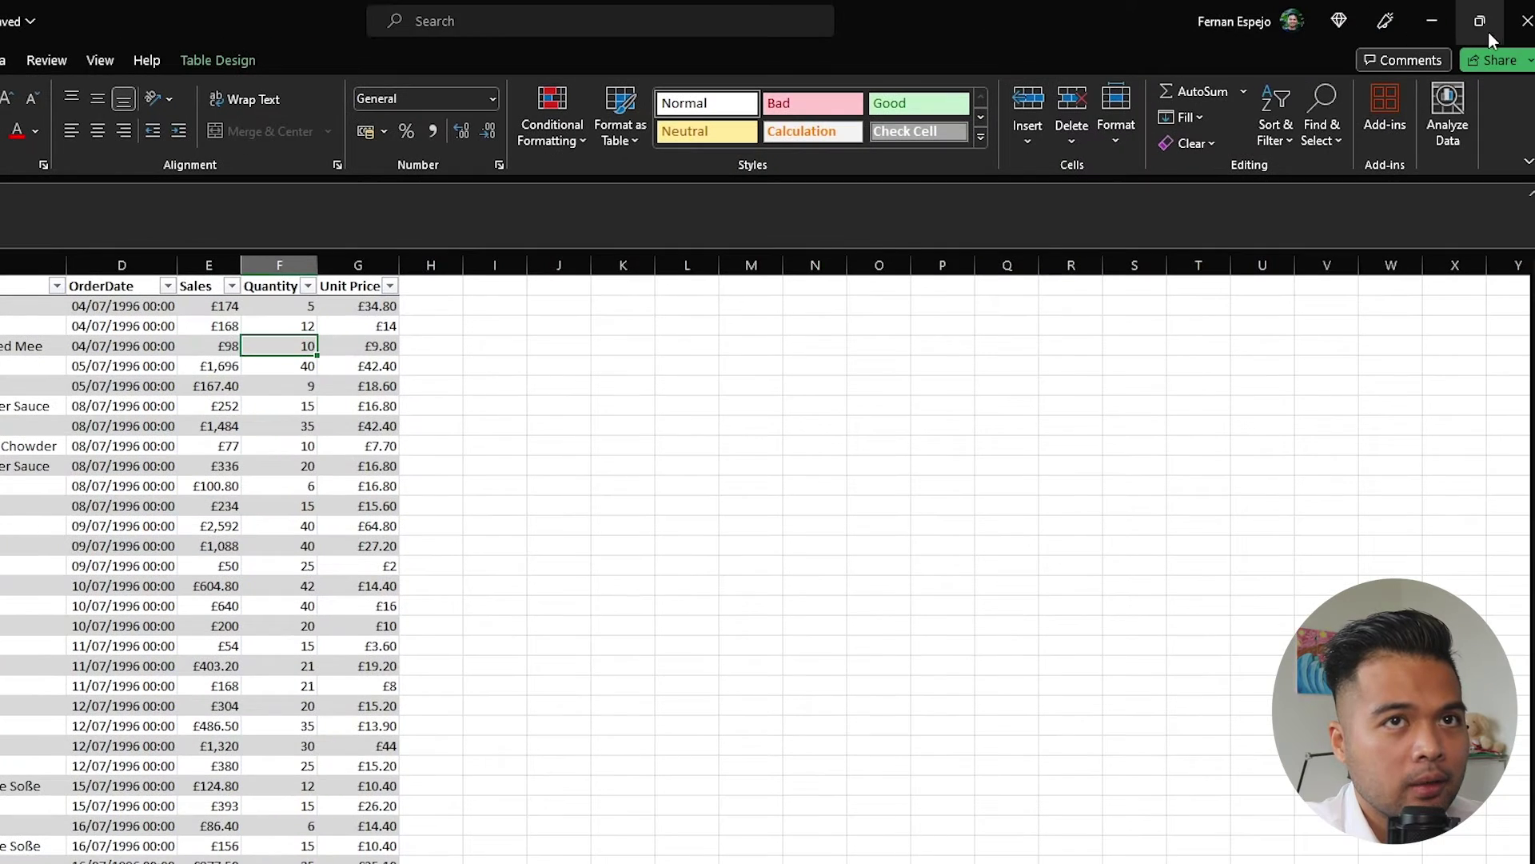
click(1511, 16)
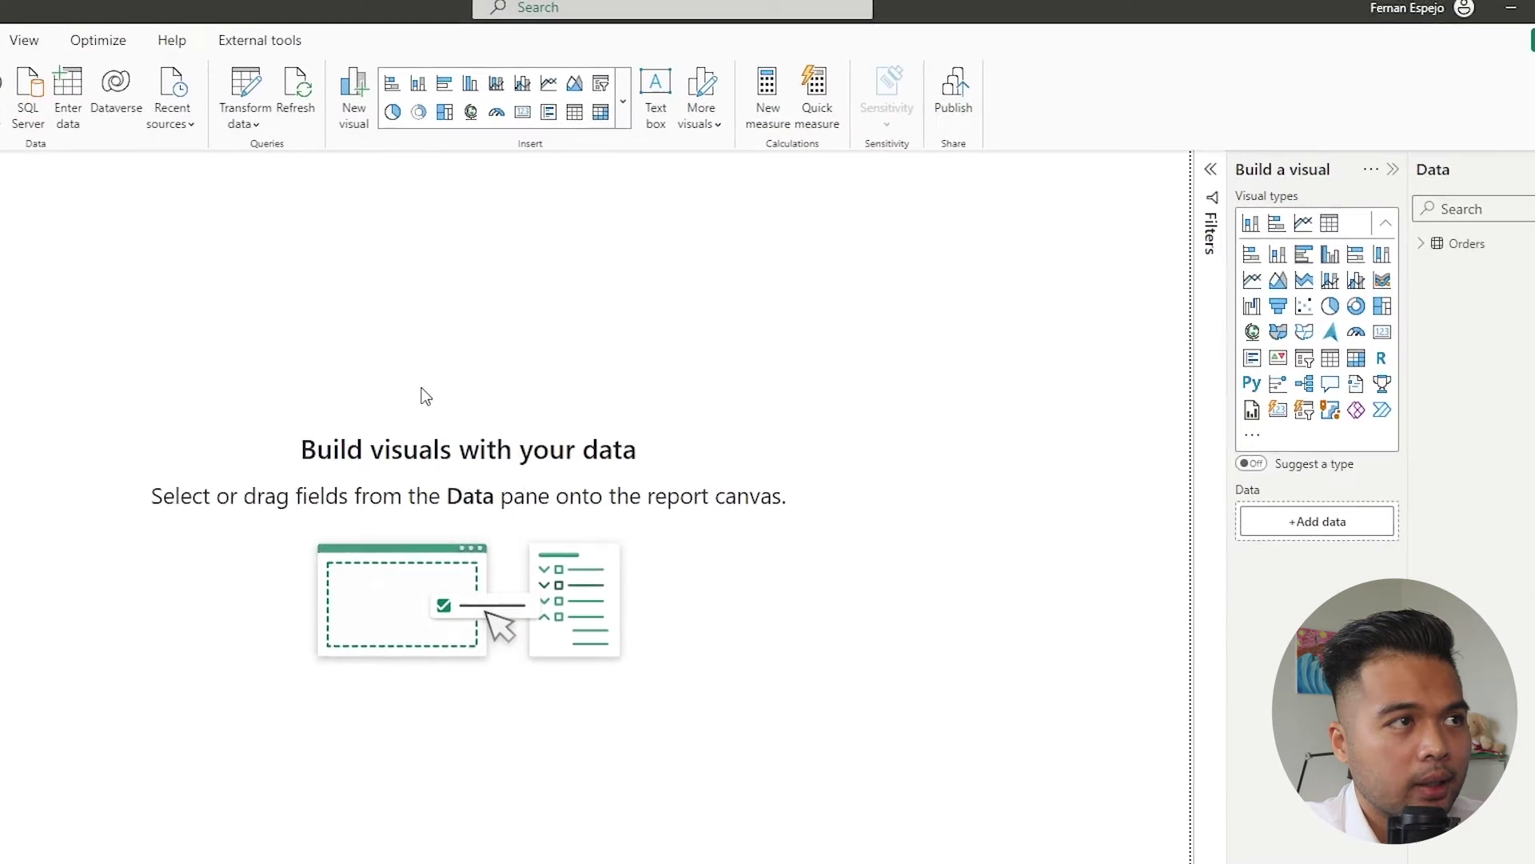
click(222, 104)
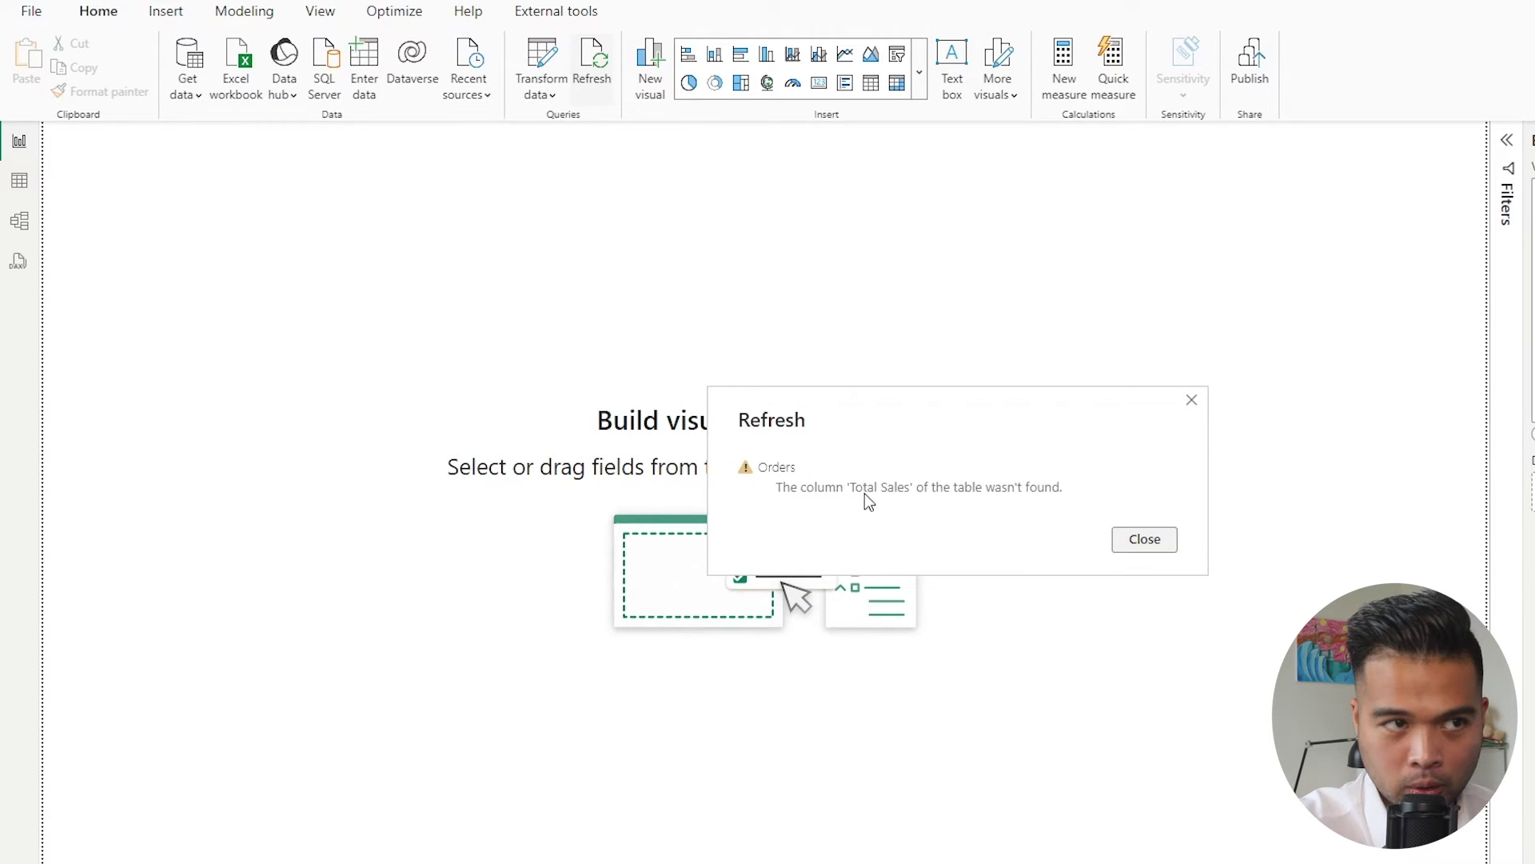
click(1158, 547)
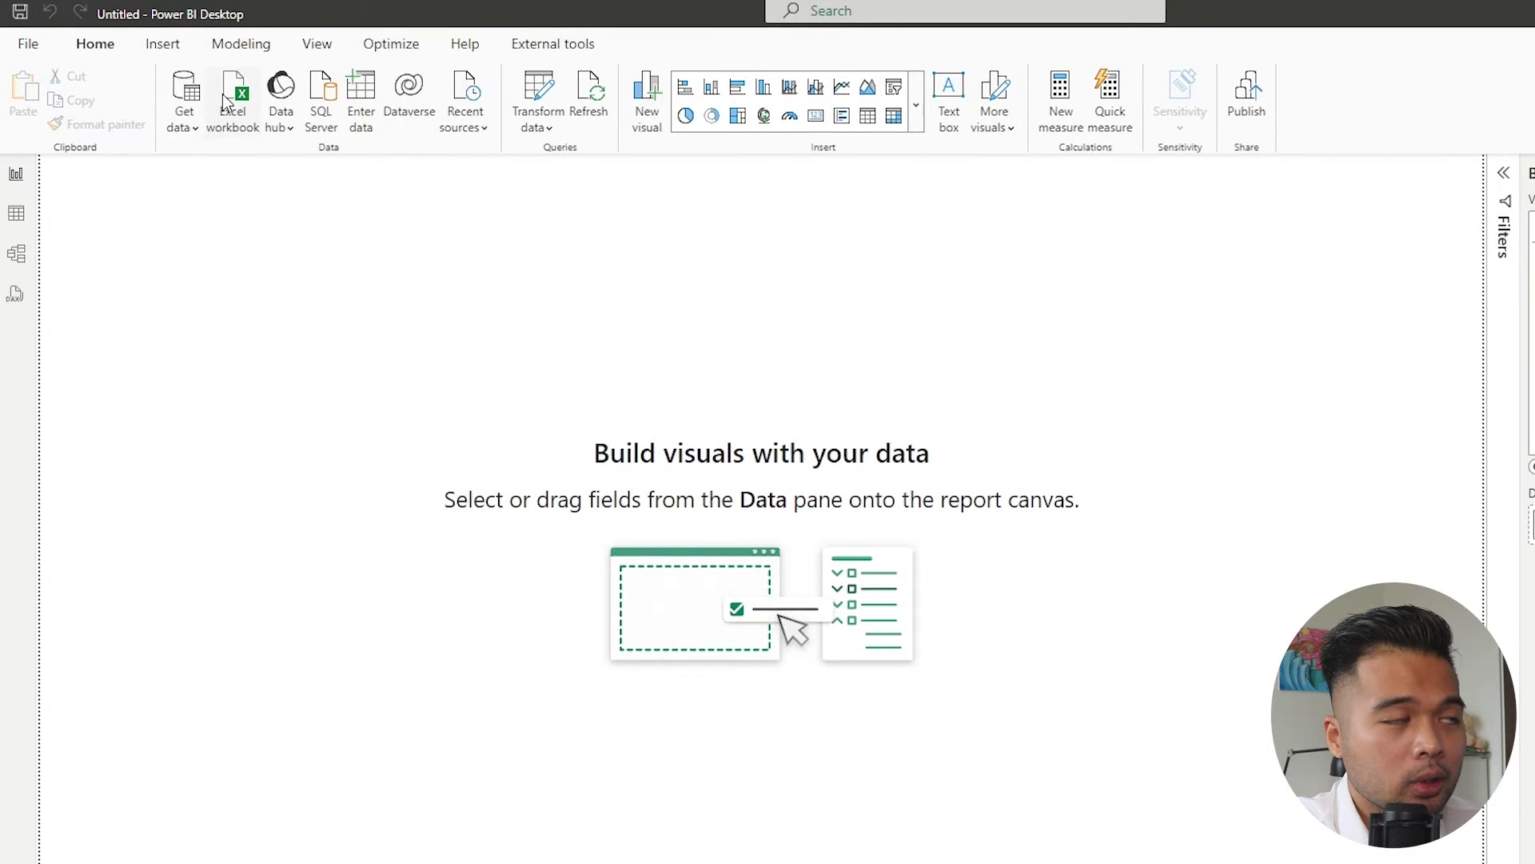
- Reopen Orders.xlsx as an Excel source and tick Table1 in the Navigator
click(228, 103)
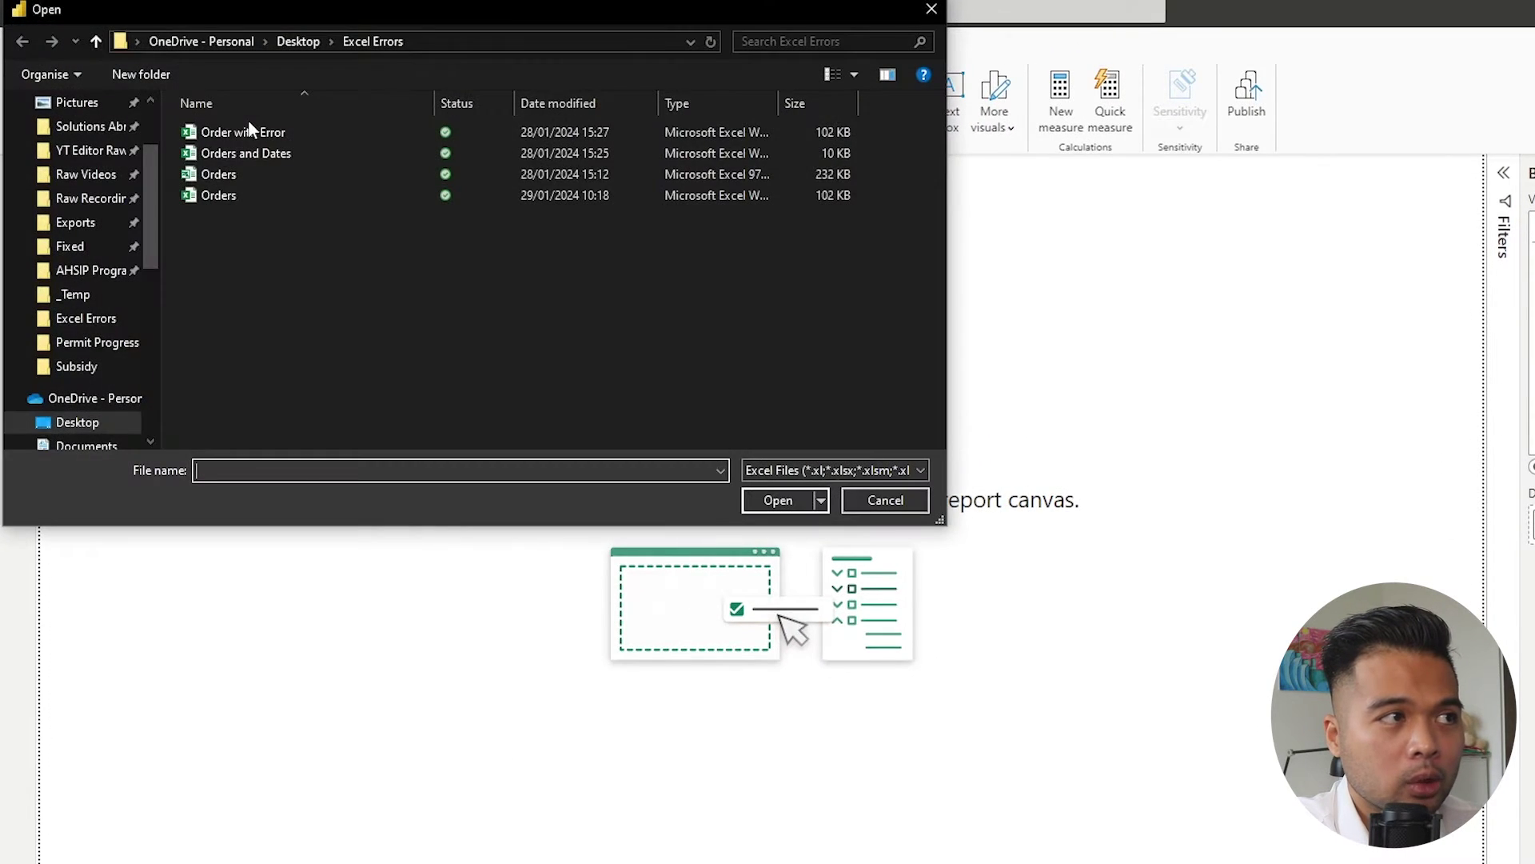
click(234, 194)
double_click(233, 194)
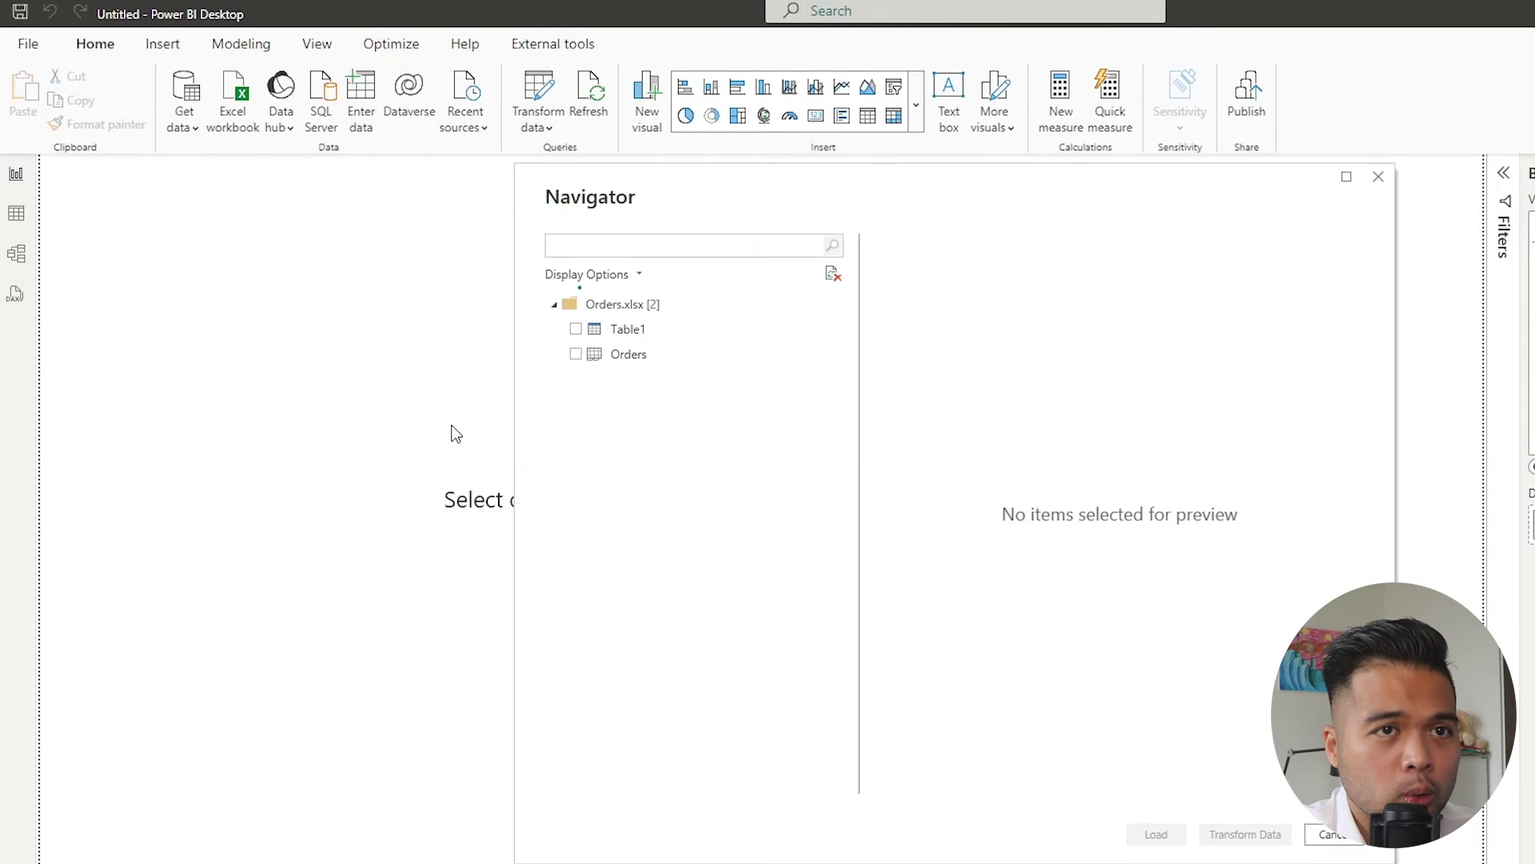
click(450, 326)
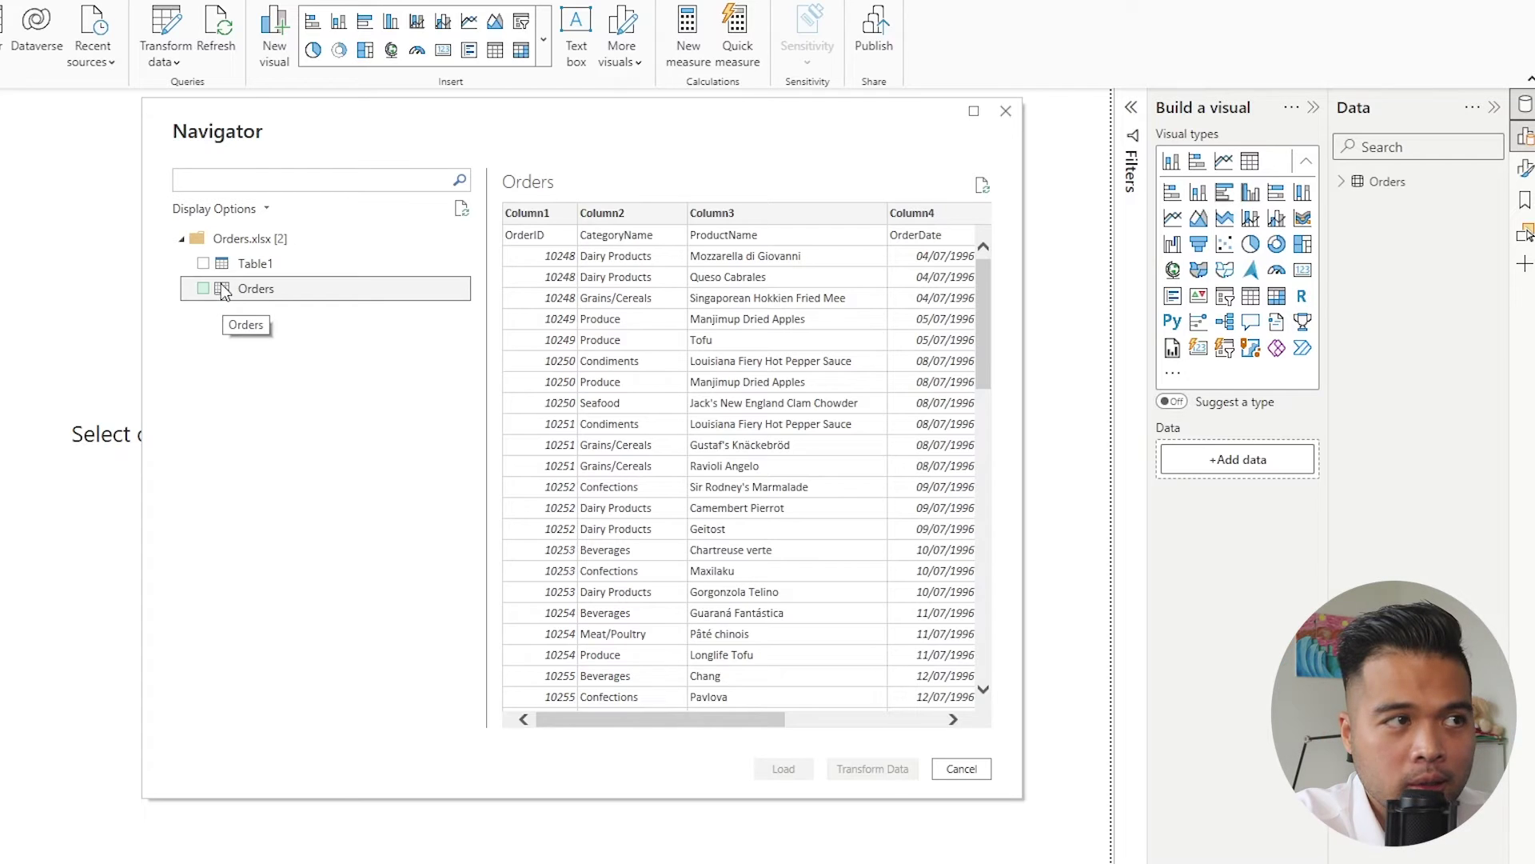
click(241, 263)
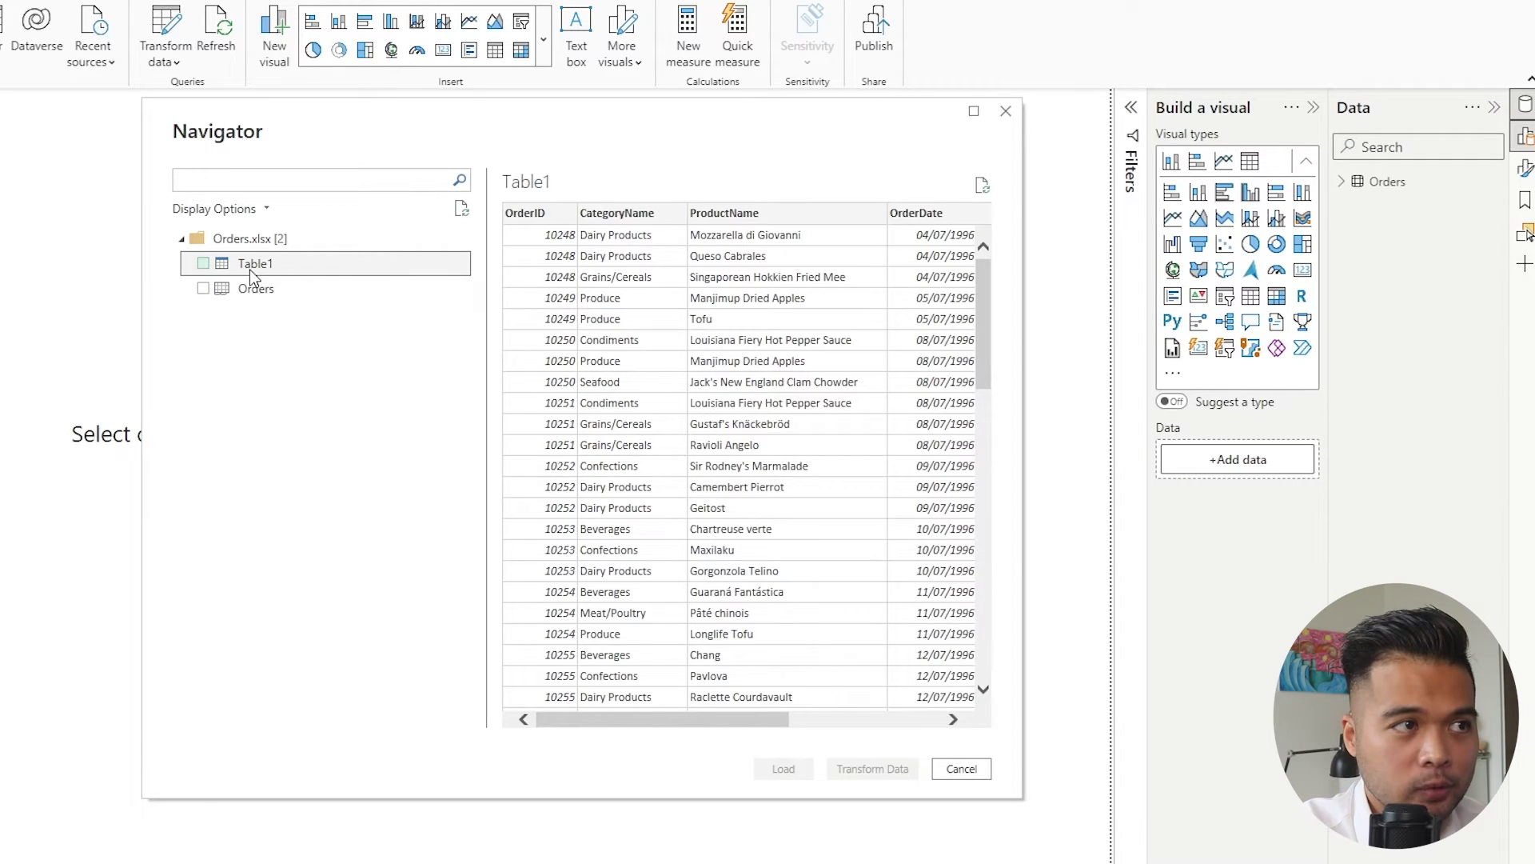
click(204, 264)
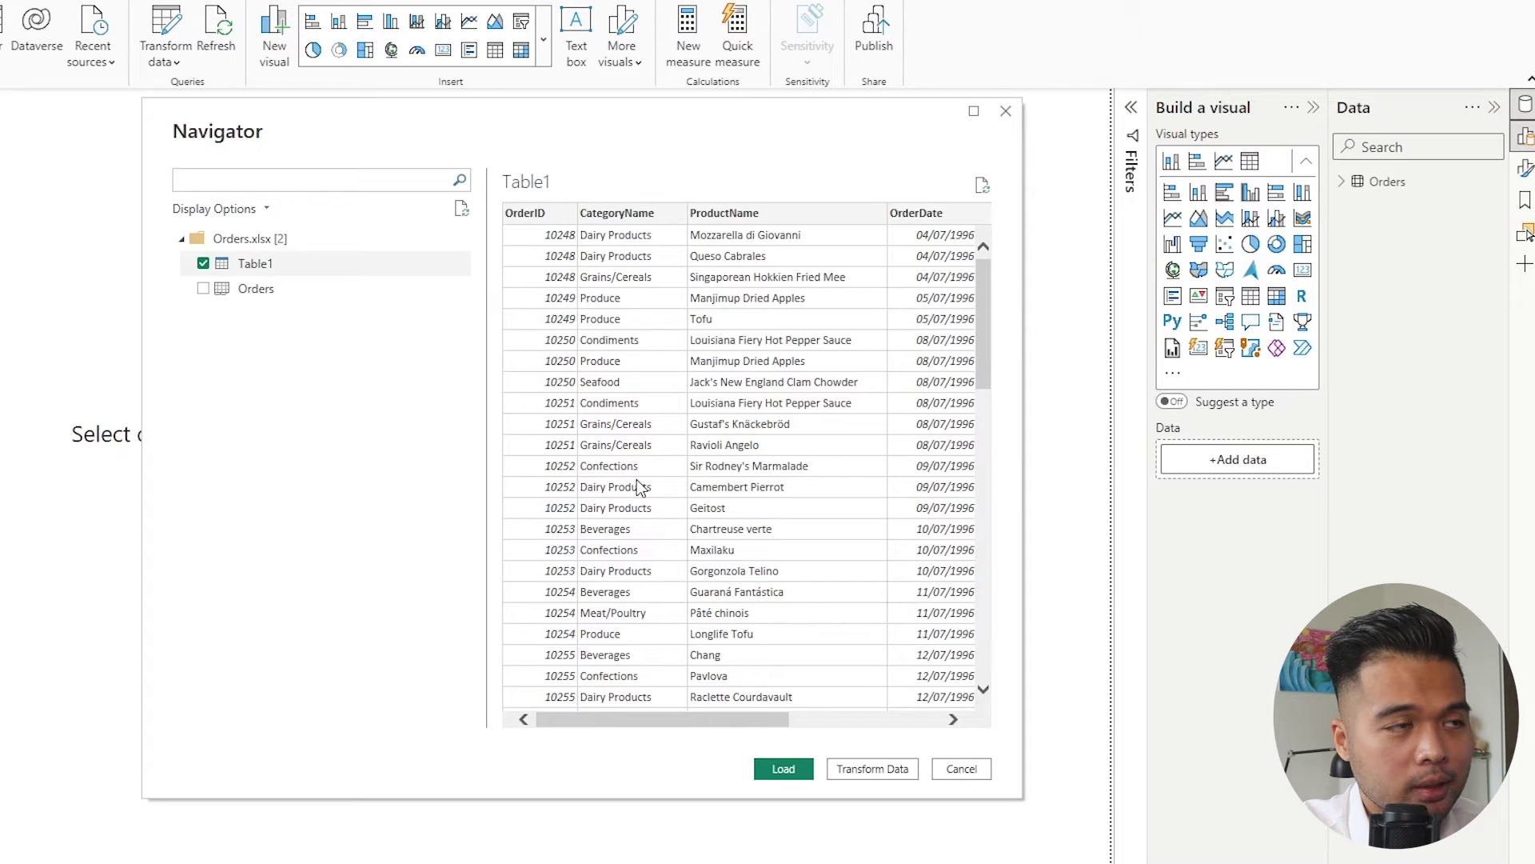
- Load Table1, dismiss the load error, and open Transform data
click(808, 774)
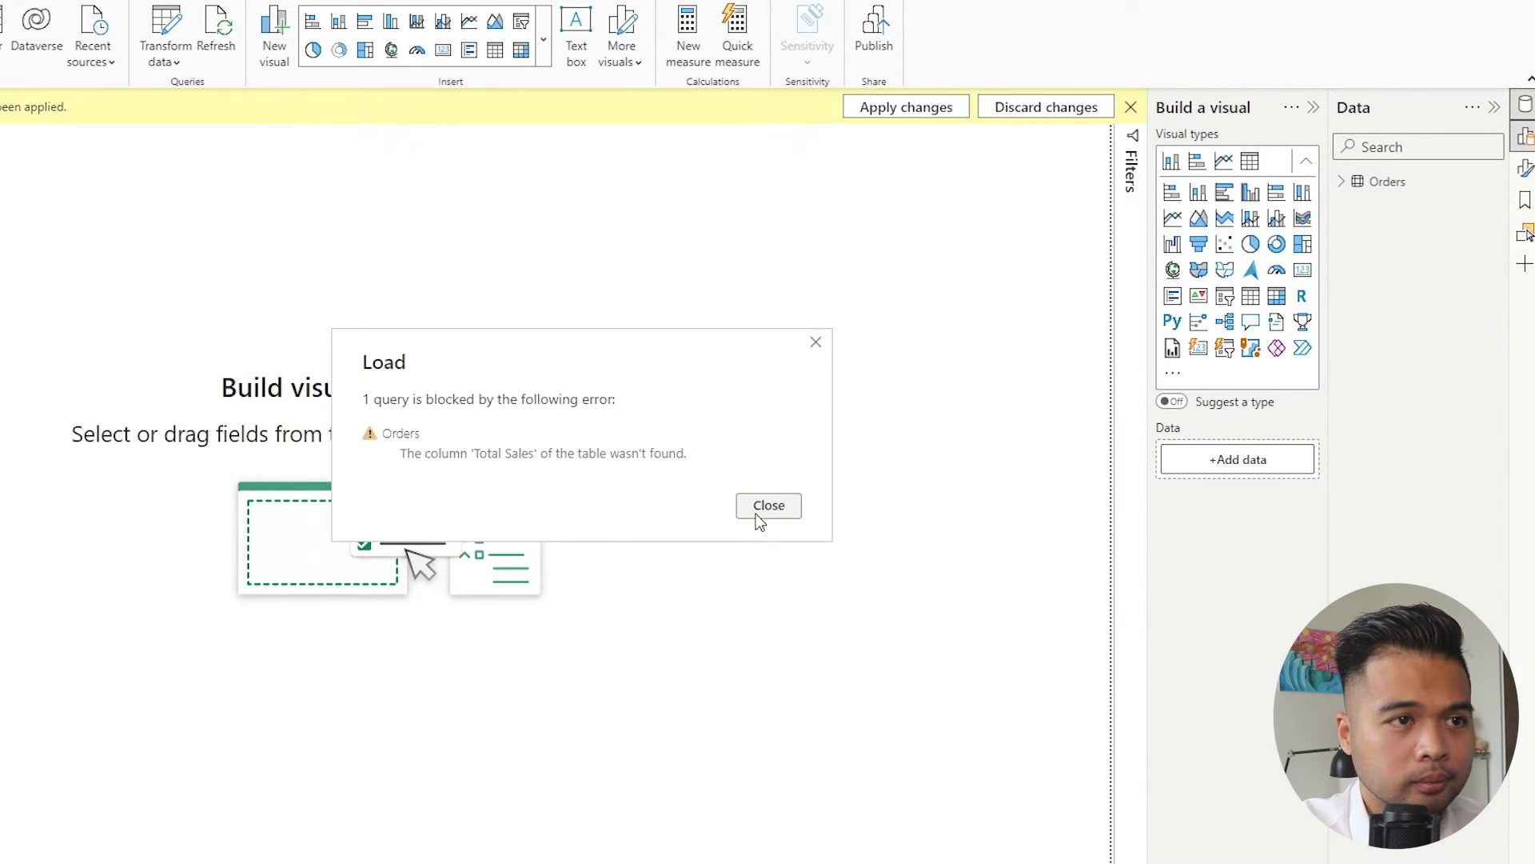
click(769, 505)
click(166, 36)
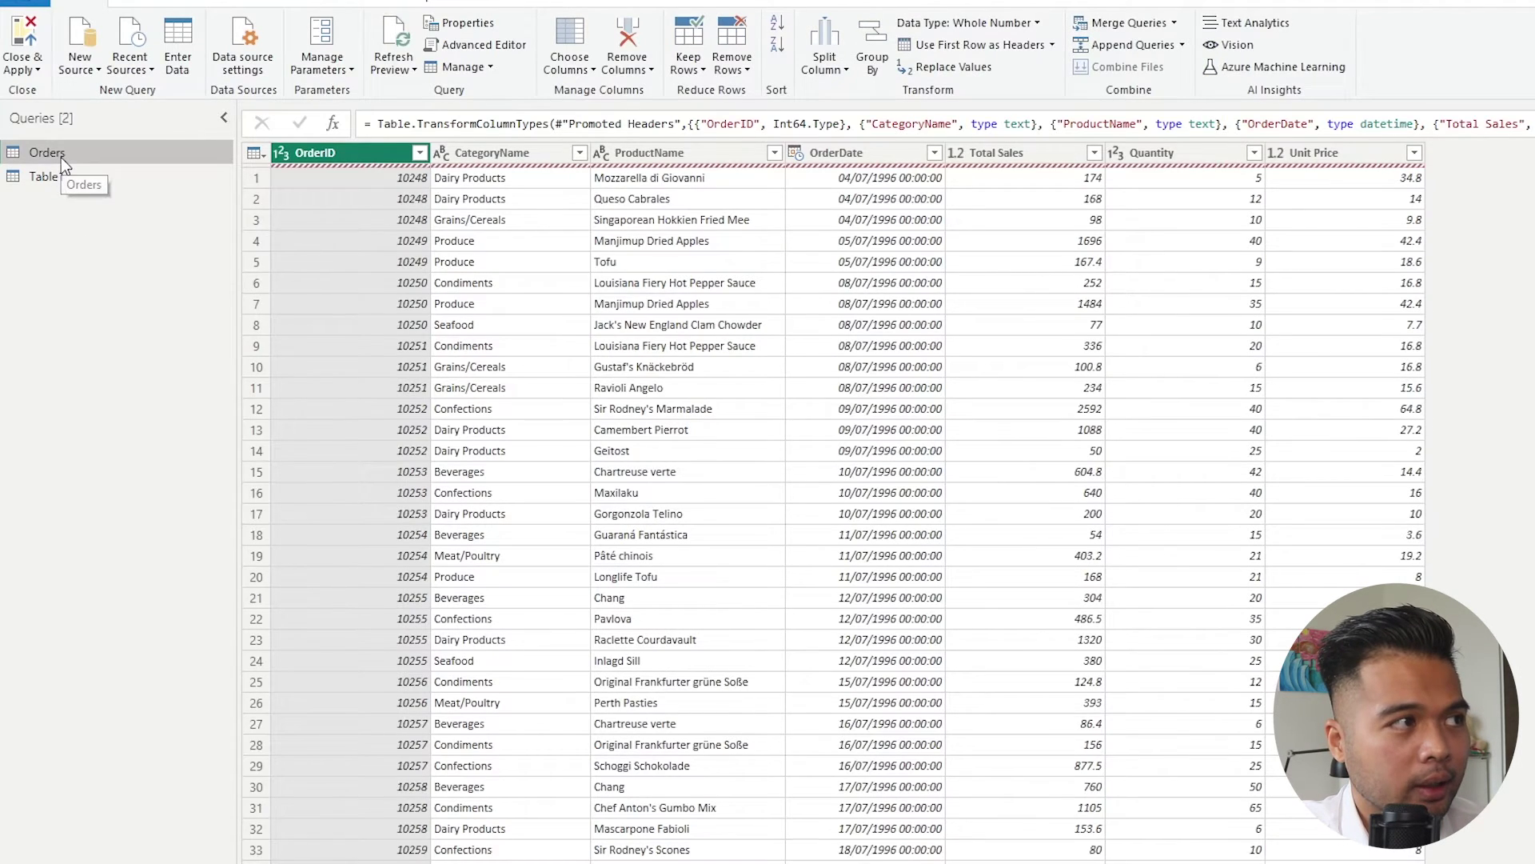
- Delete the Orders query, apply changes, and expand Table1 to see its seven fields
right_click(61, 157)
click(108, 223)
key(Return)
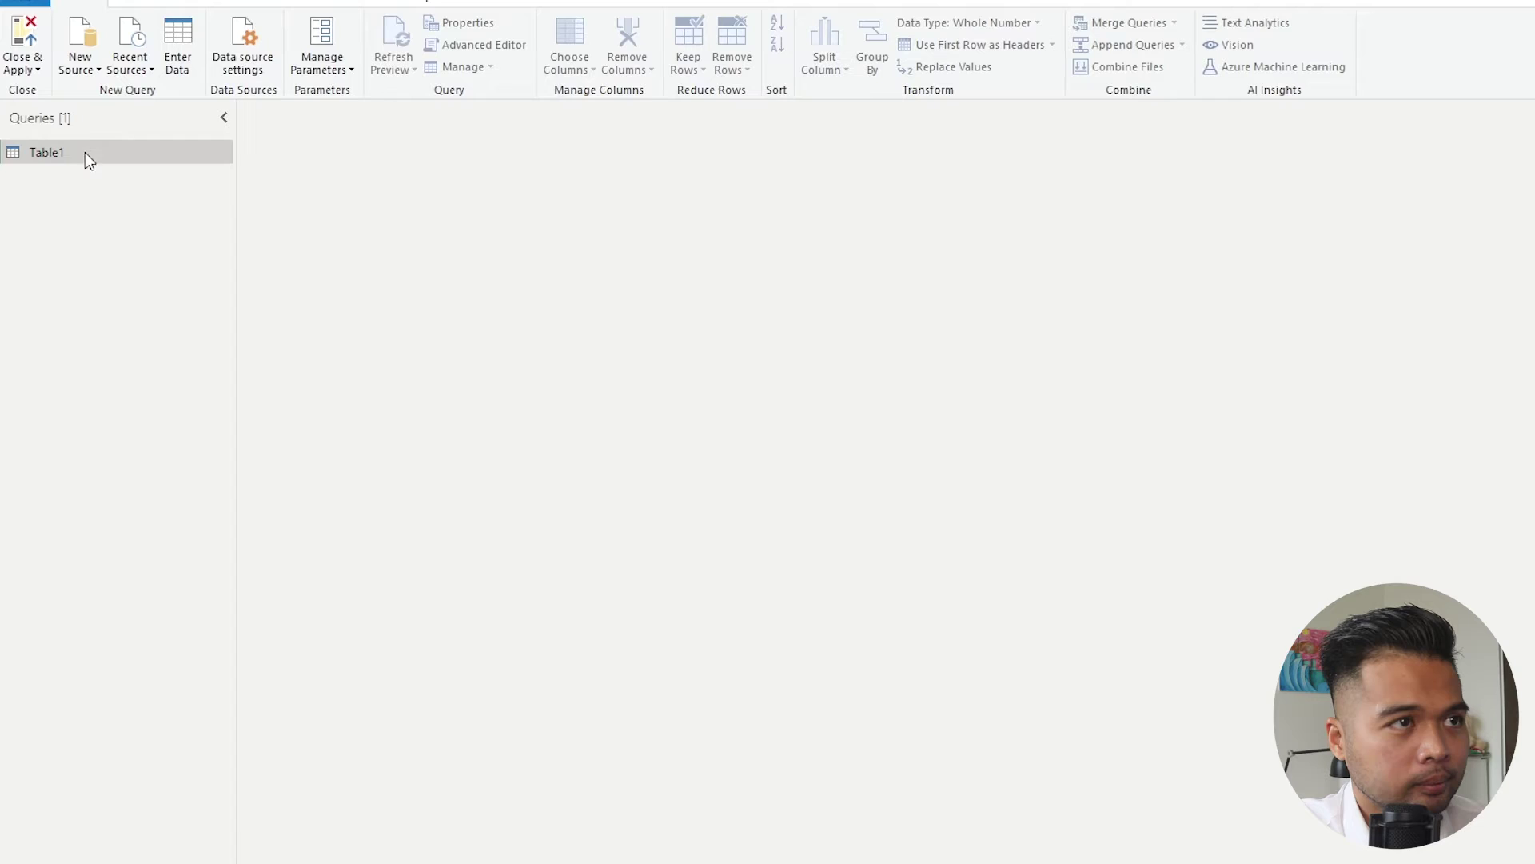
click(22, 40)
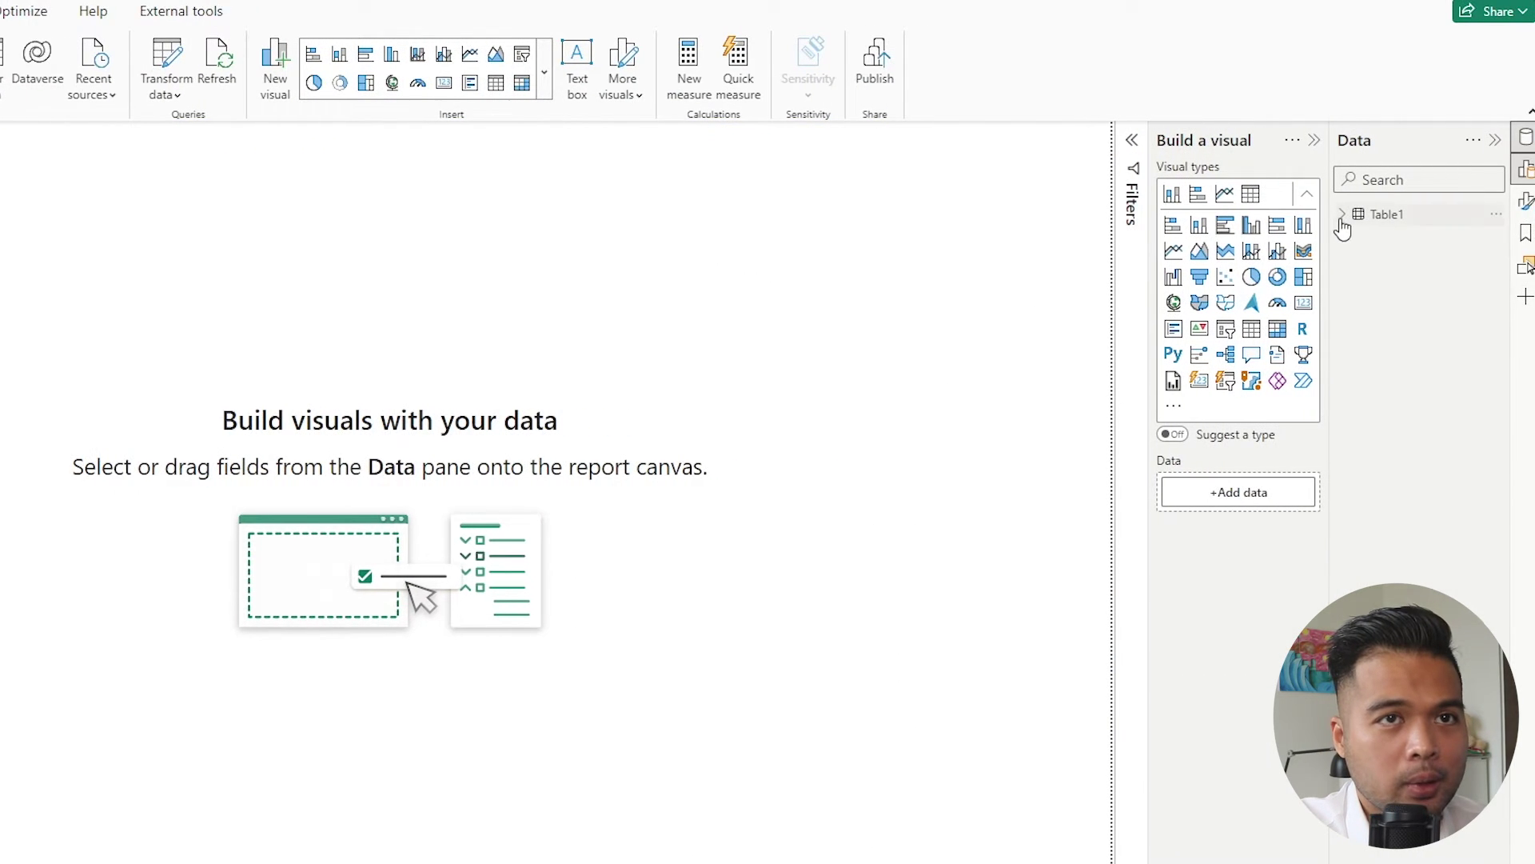
click(1342, 216)
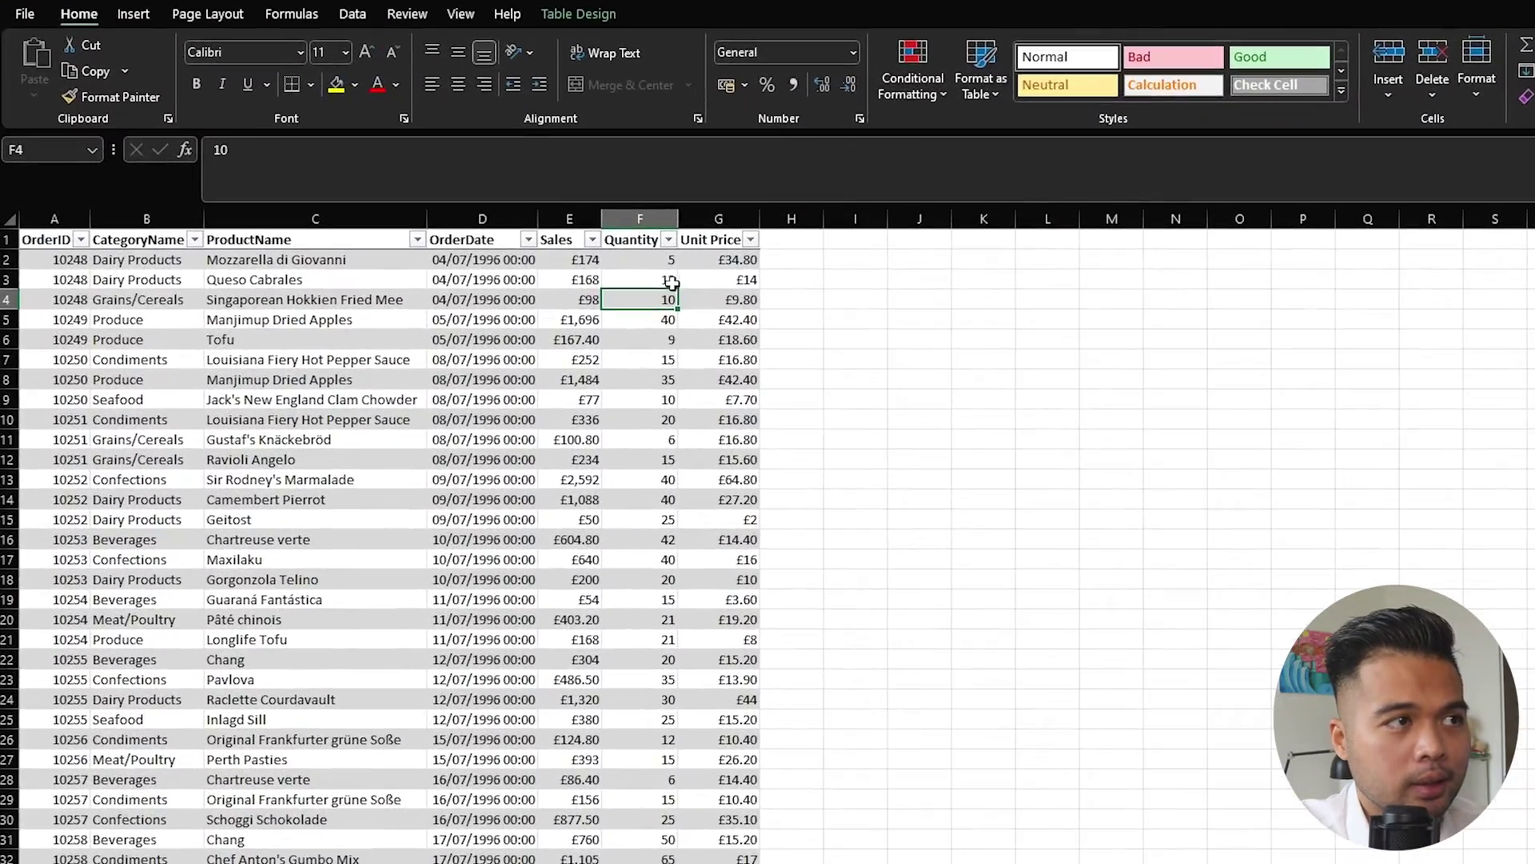
- Rename E1 back to 'Total Sales', autofit column E, then close Excel and refresh Power BI
double_click(576, 244)
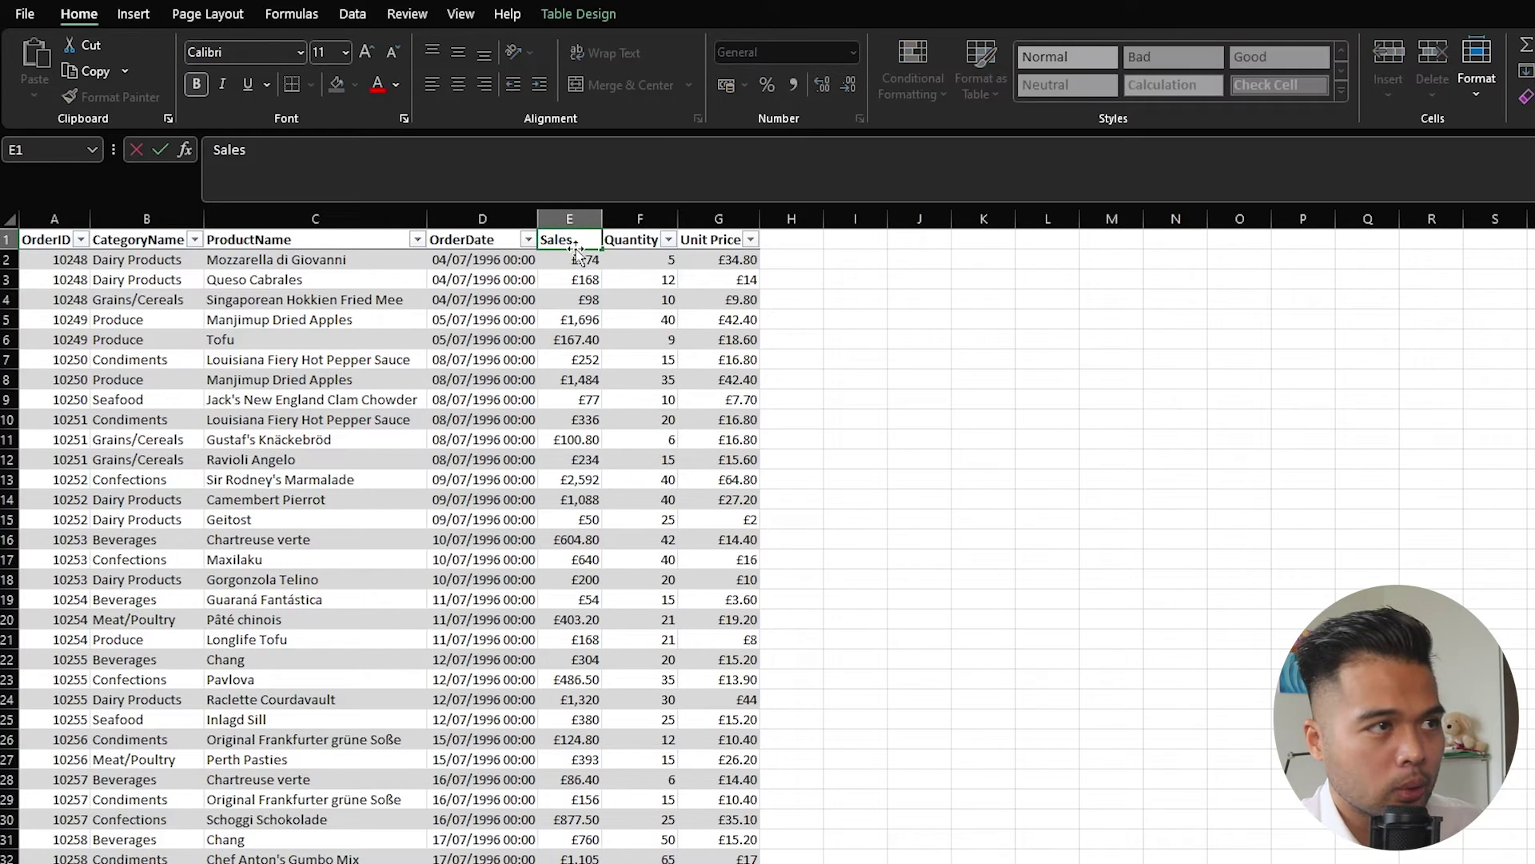
text(Total)
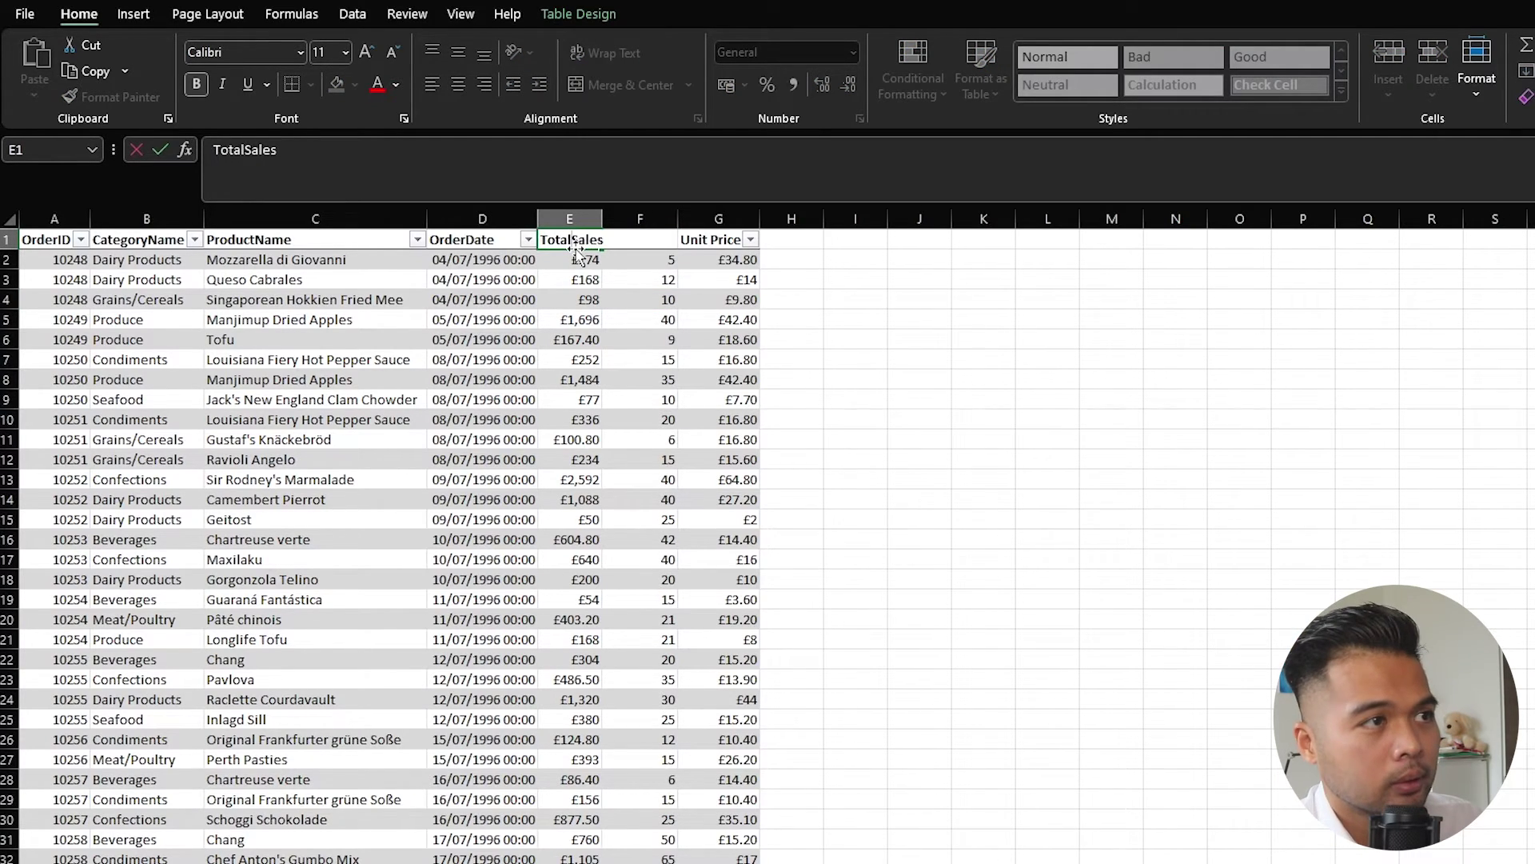
key(Return)
double_click(604, 213)
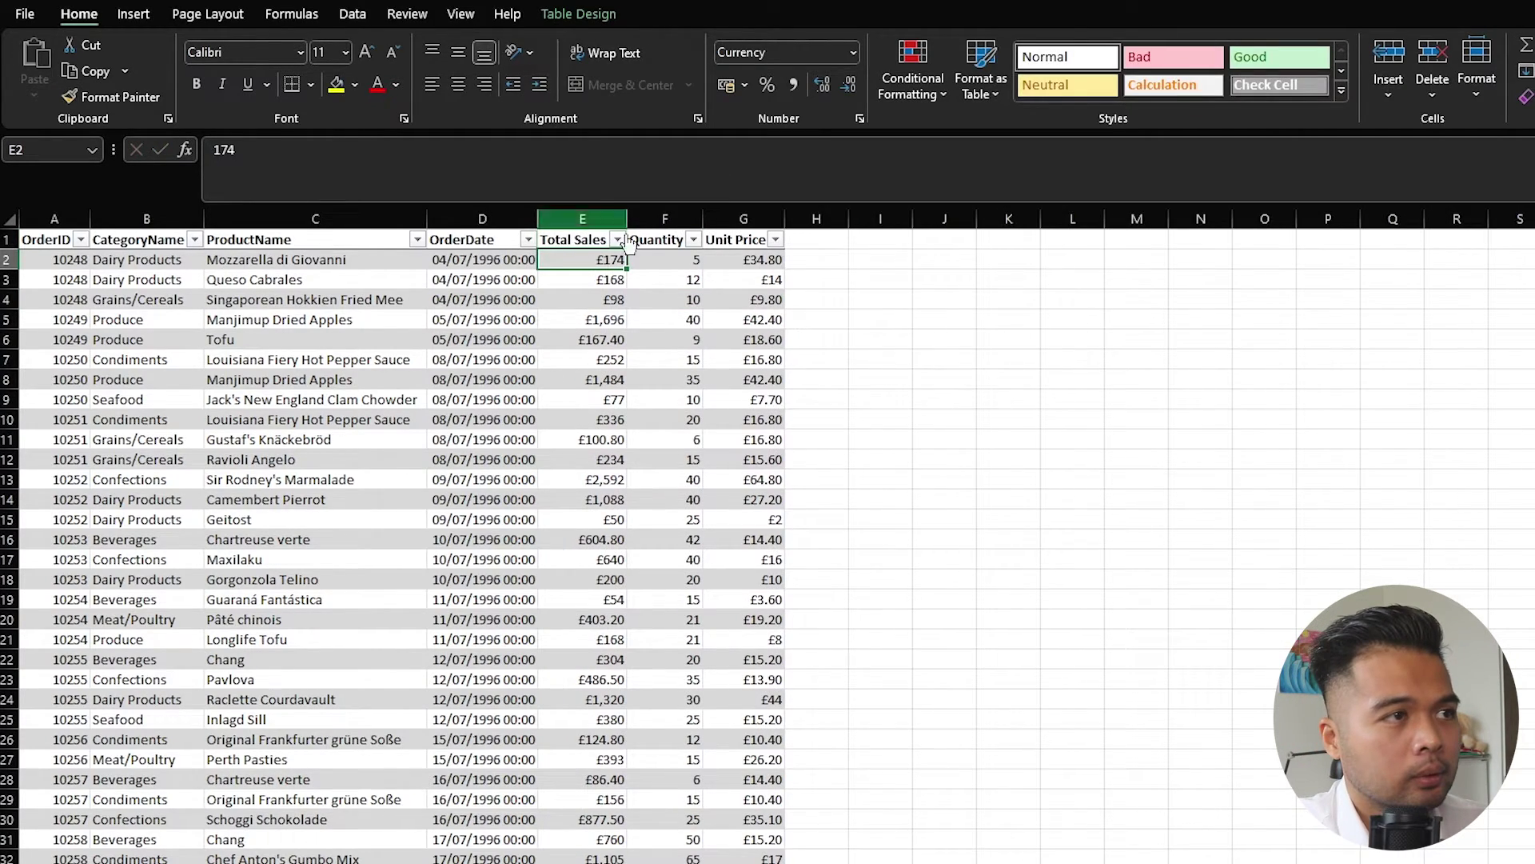
click(747, 337)
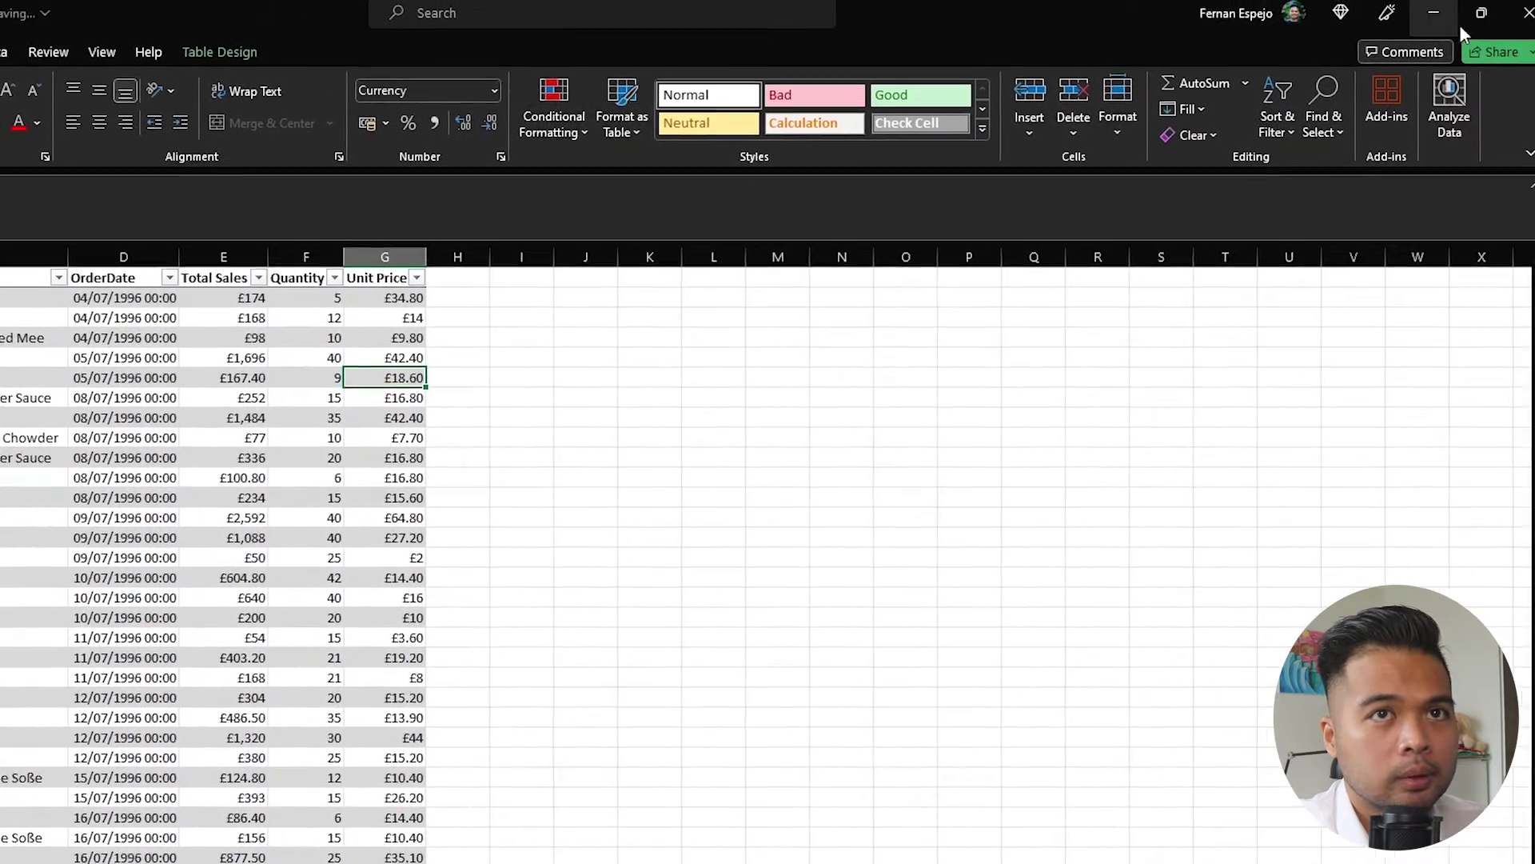
click(1505, 12)
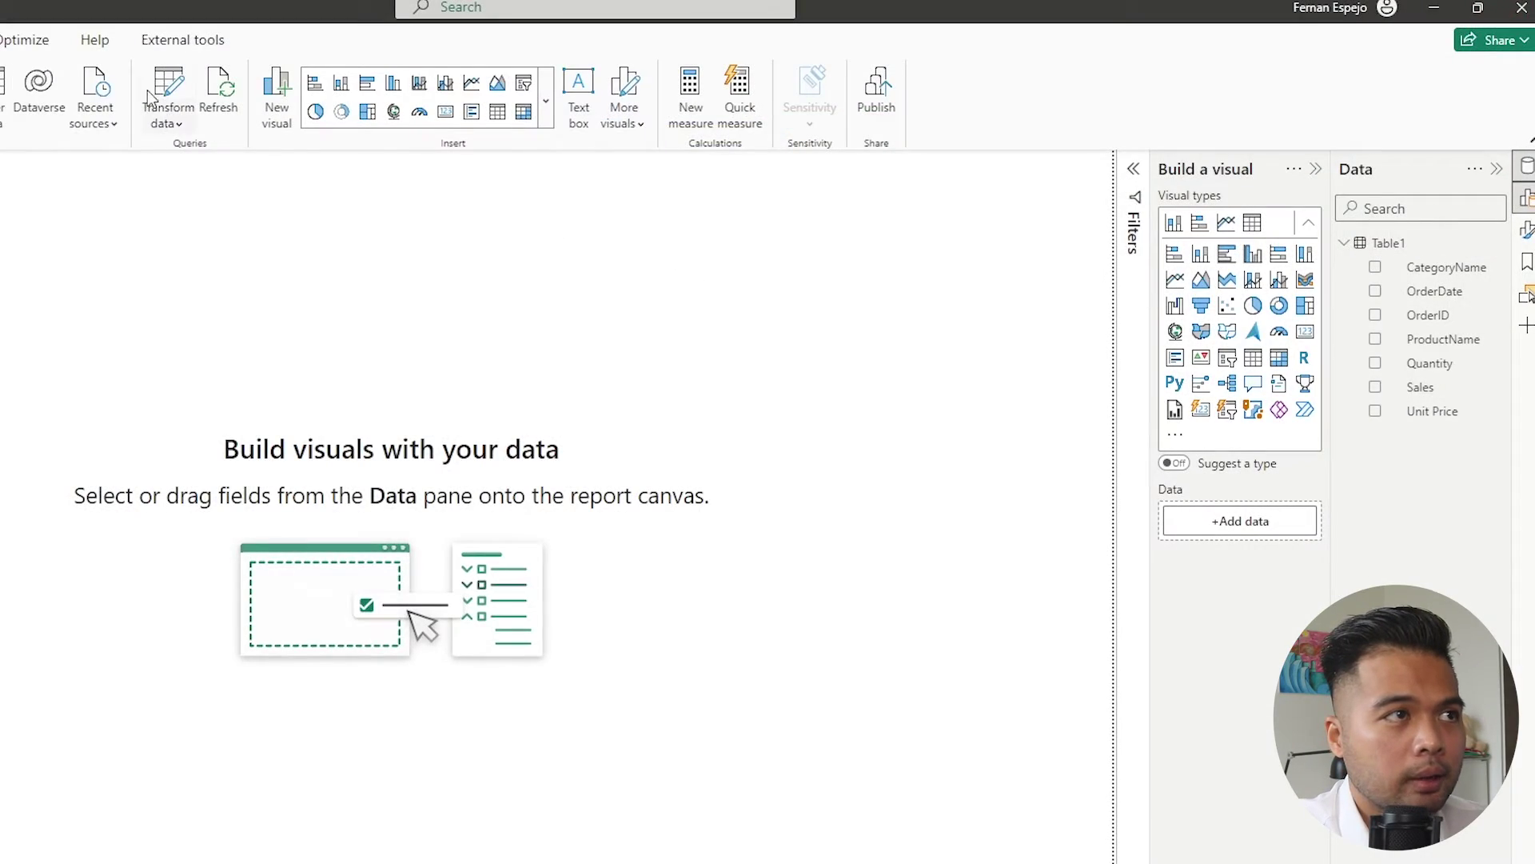
click(218, 92)
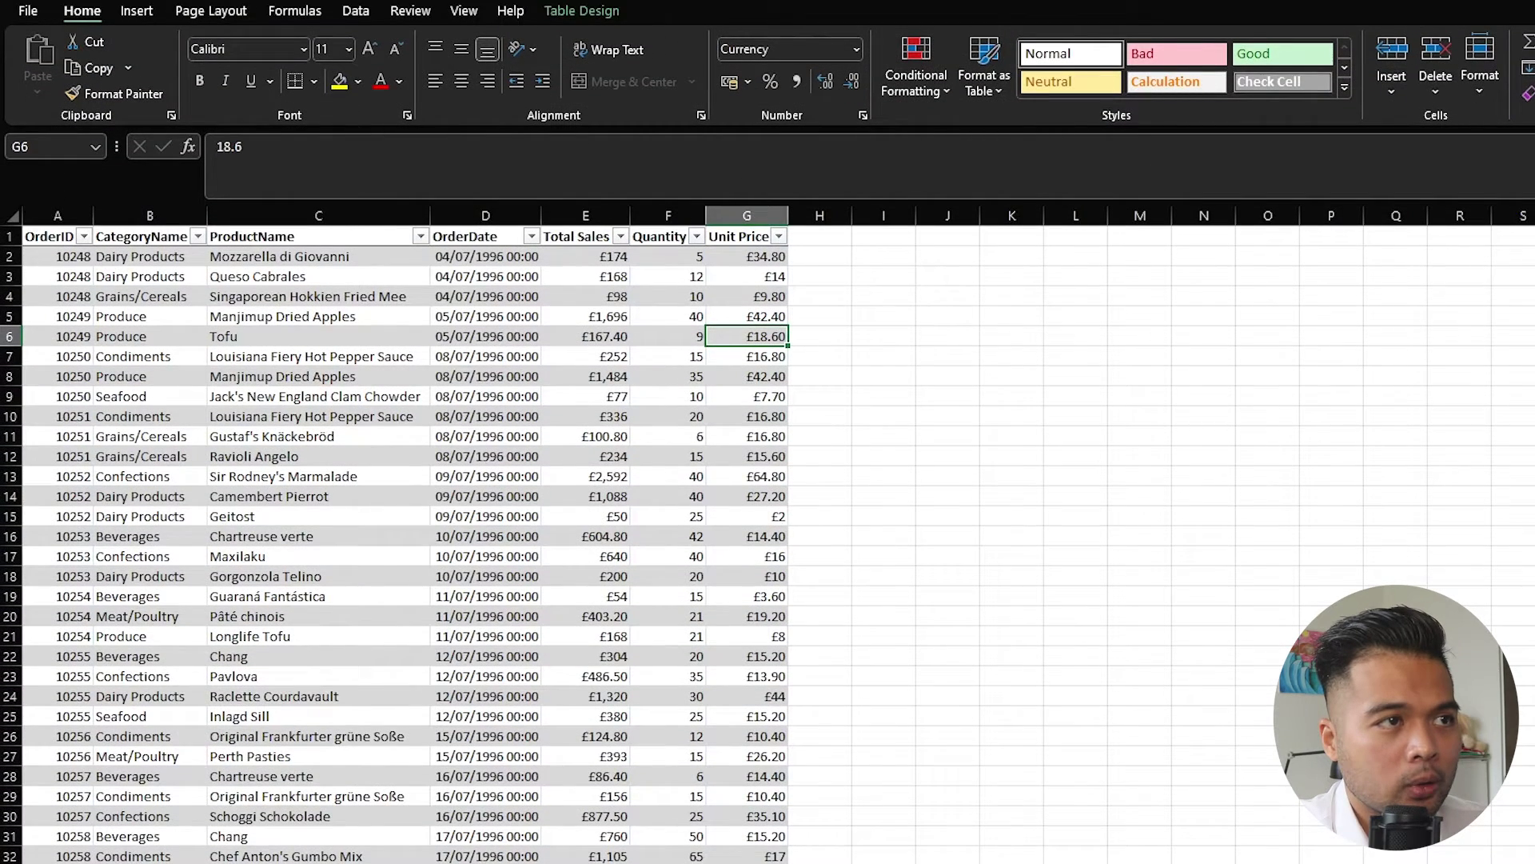
- Add a Sales column in H1 with the formula =[@[Total Sales]]
click(844, 237)
text(Sales)
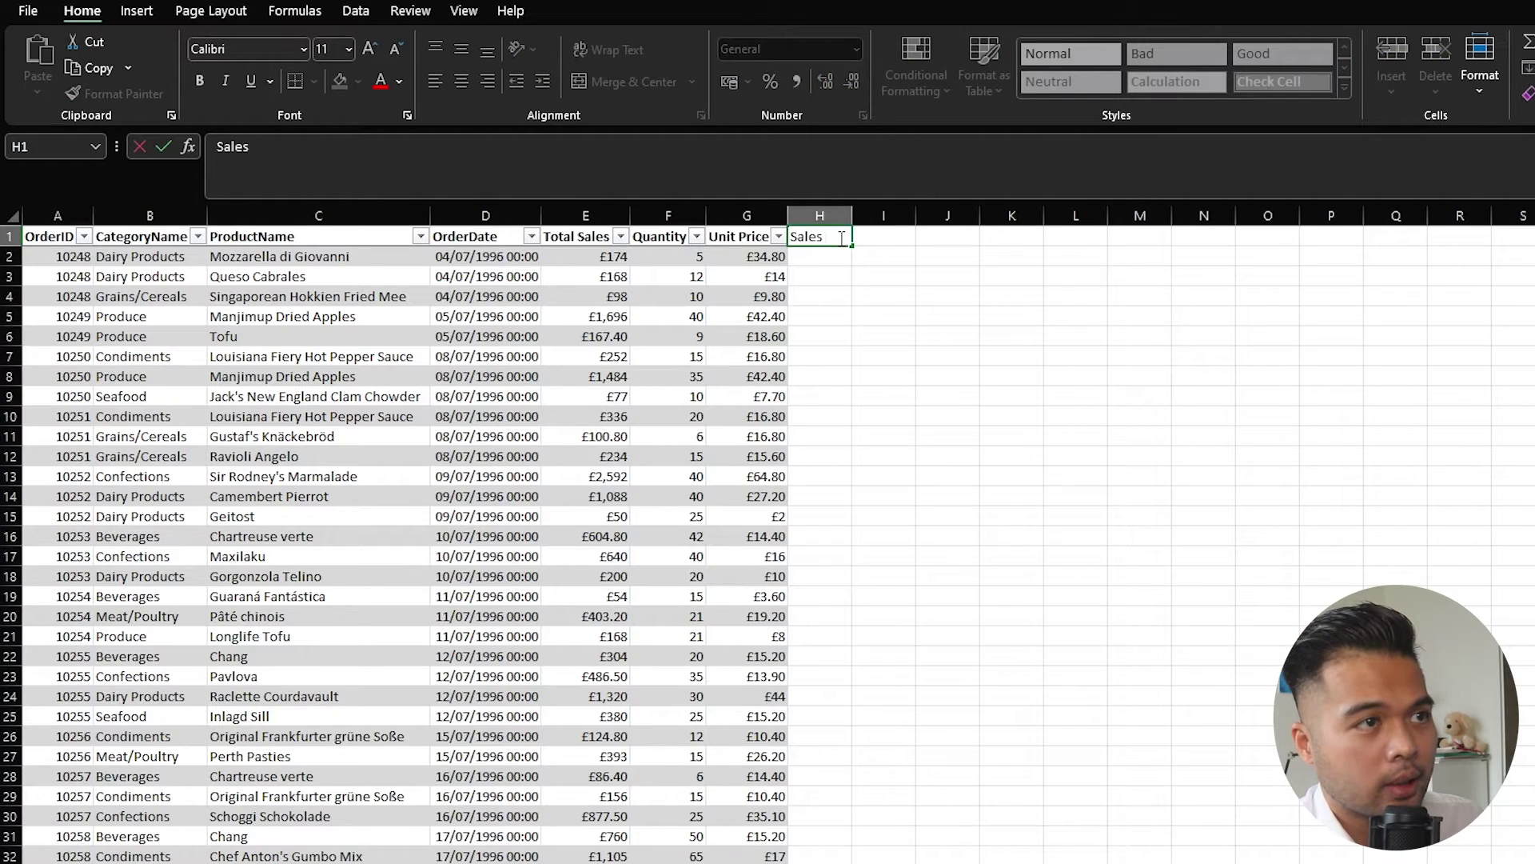
key(Return)
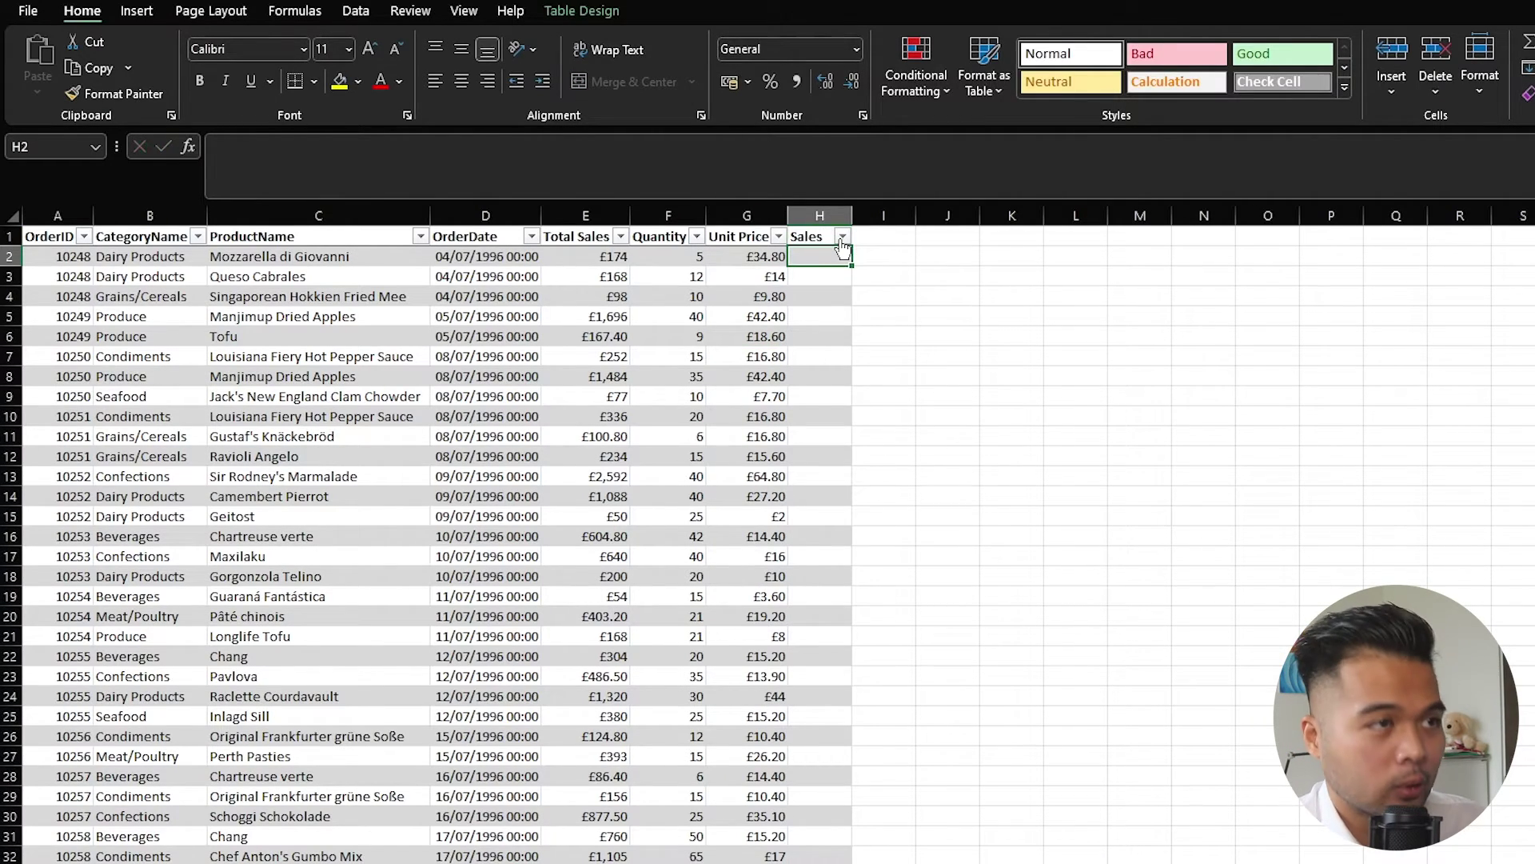
text(=)
click(617, 257)
key(Return)
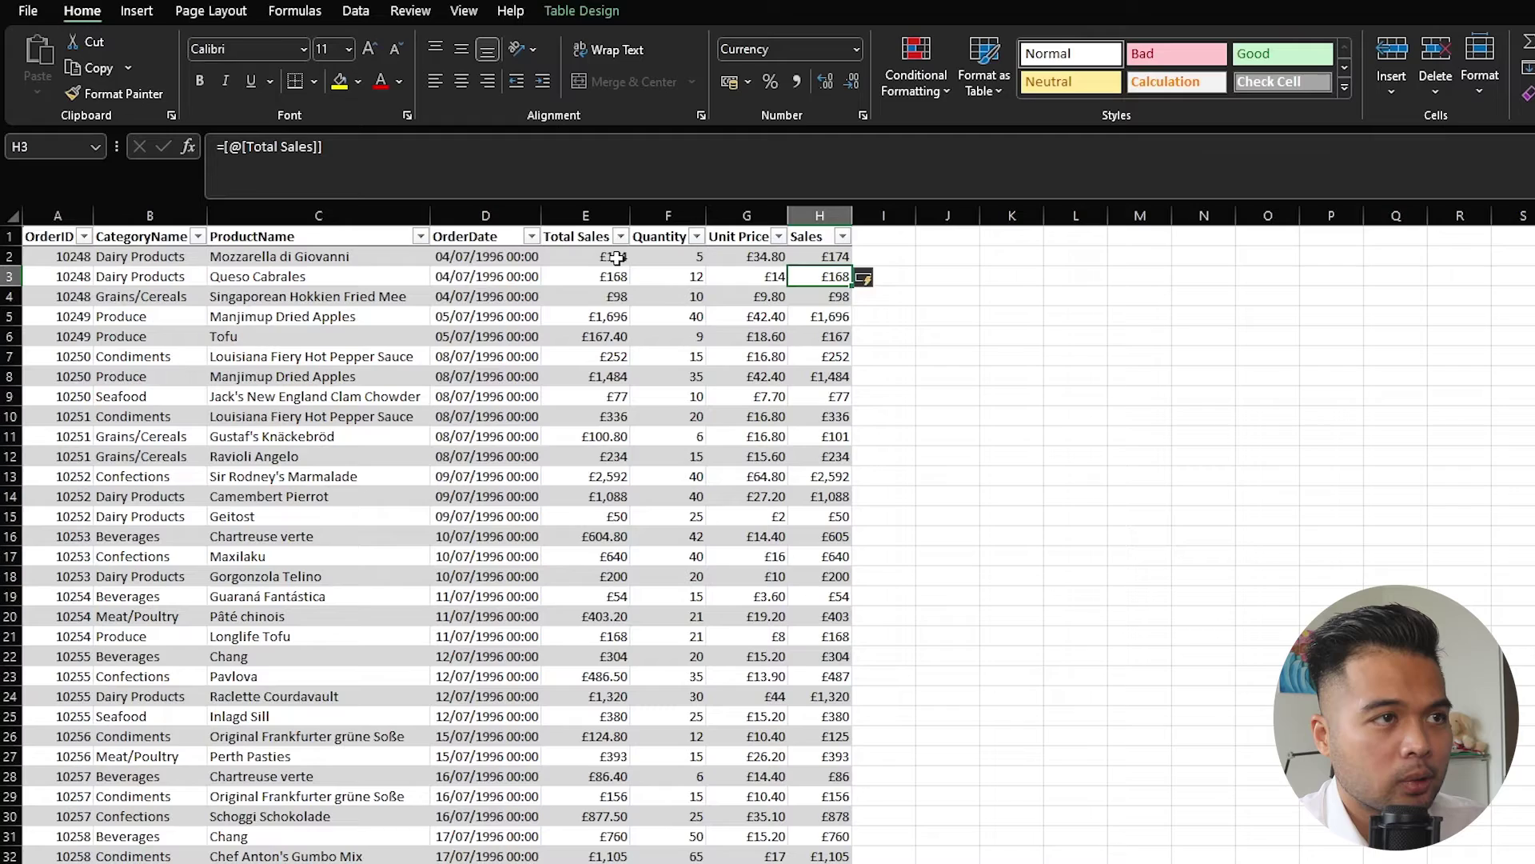
click(720, 316)
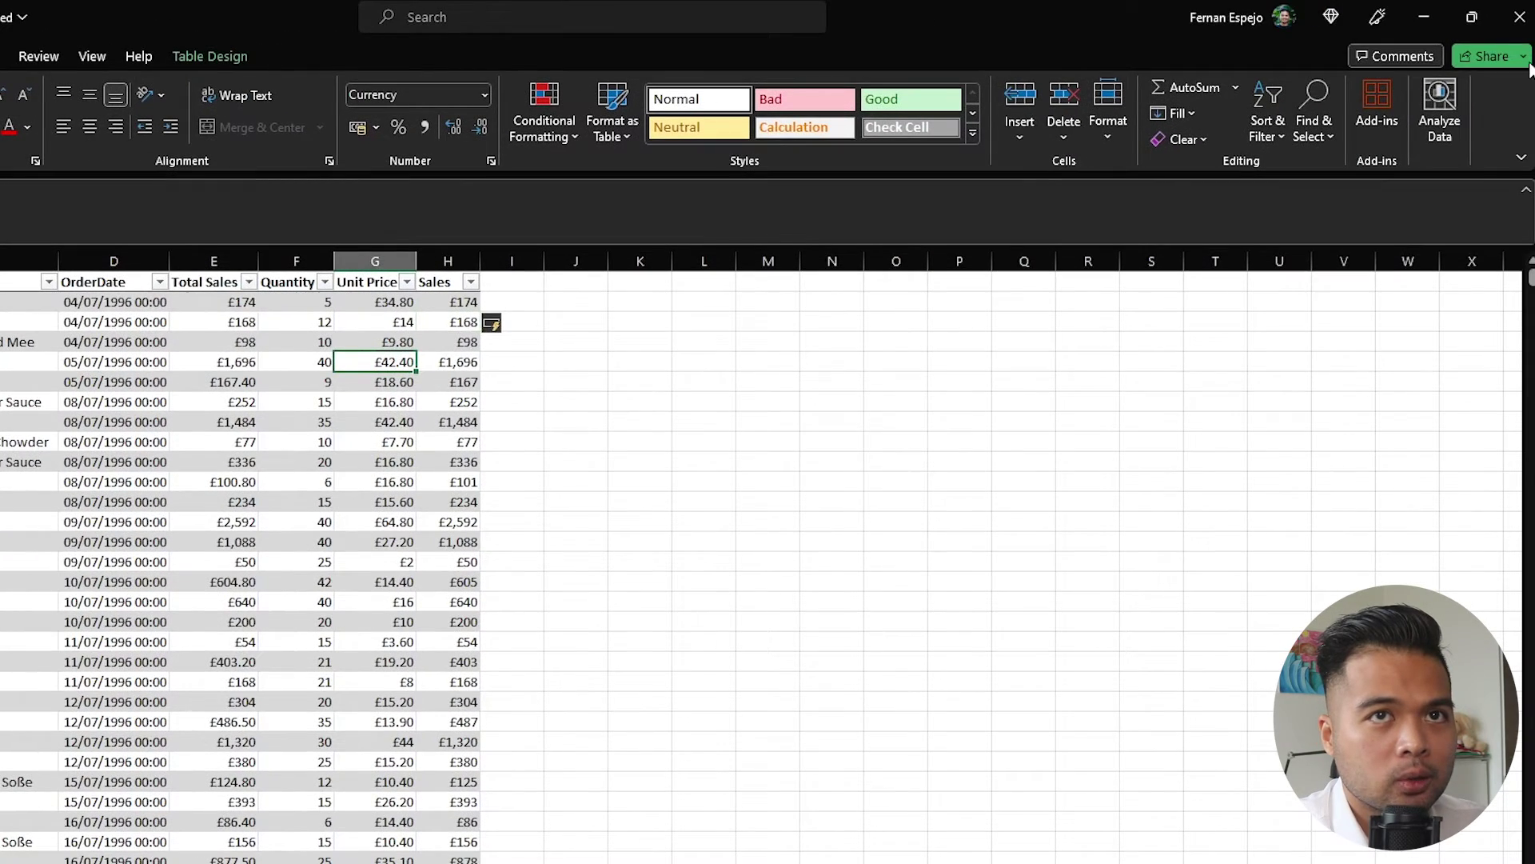
- Close Excel and refresh Table1 so Sales appears alongside Total Sales
click(1520, 16)
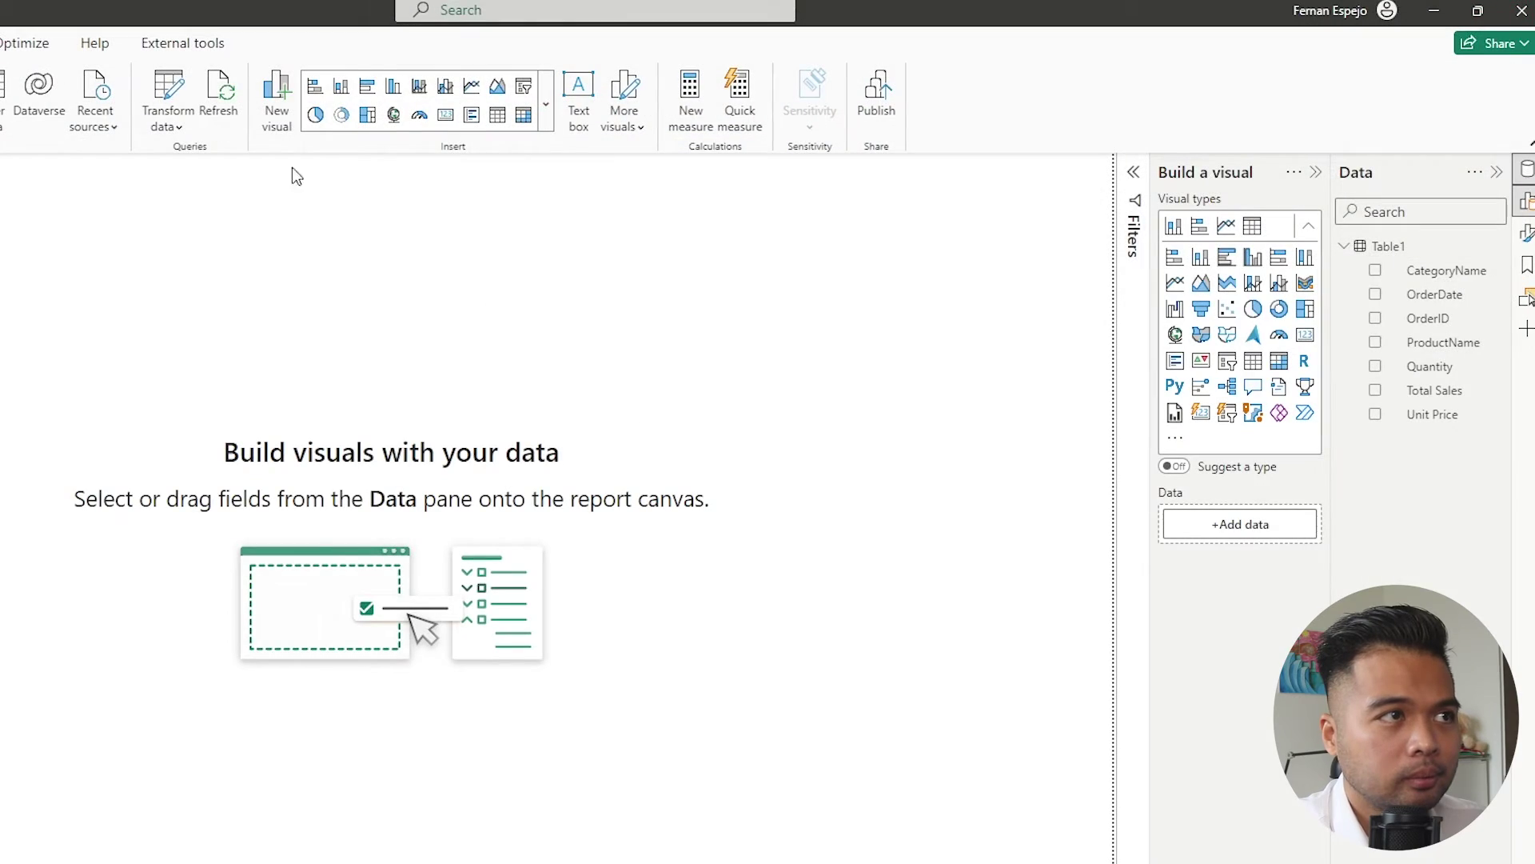
click(218, 98)
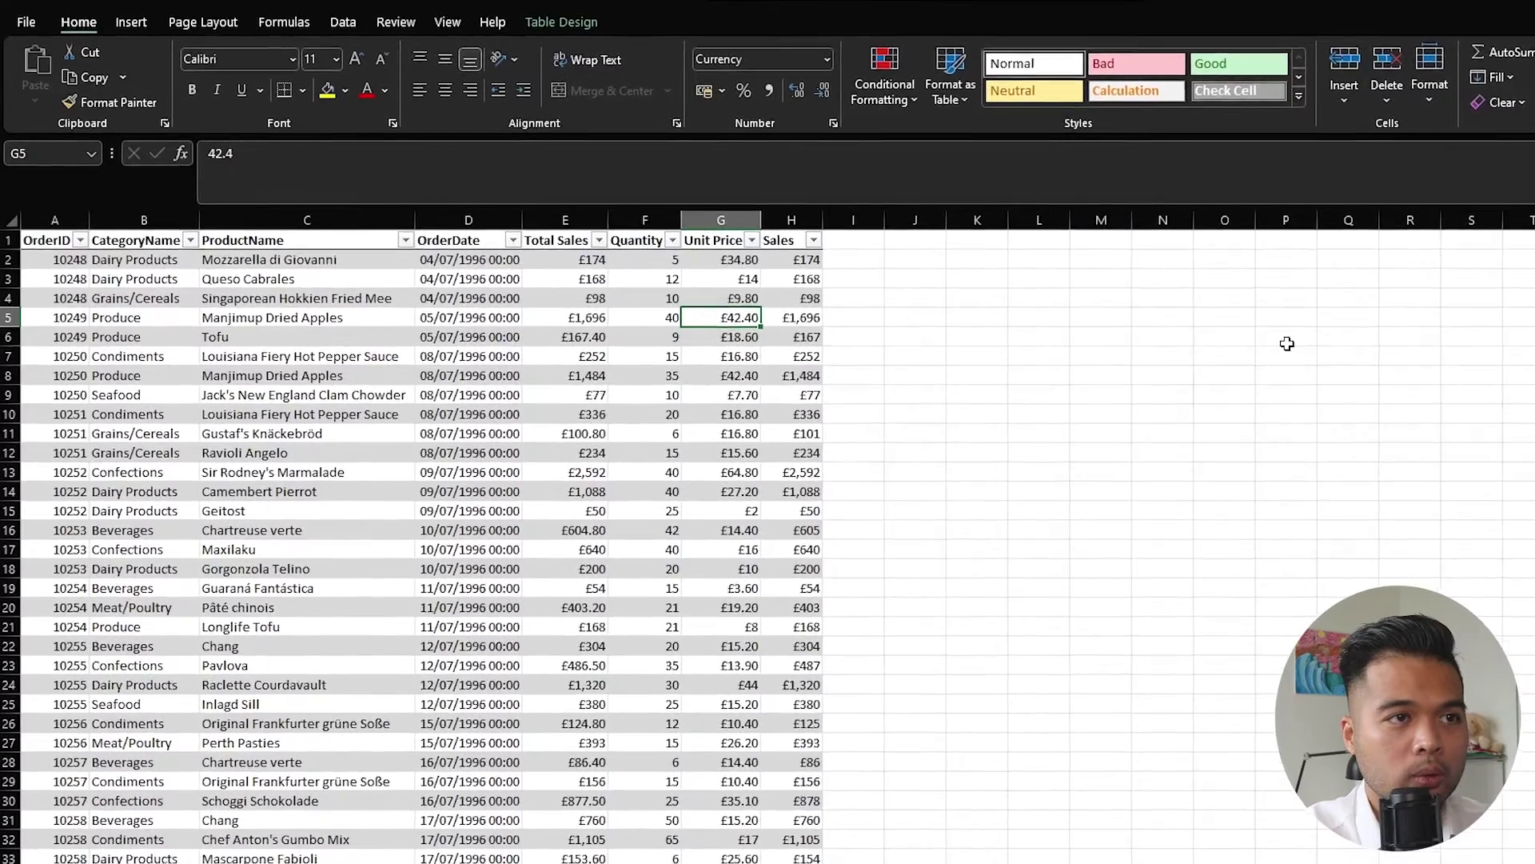
- Check the Orders table's name under Table Design and browse the Format as Table styles
click(966, 391)
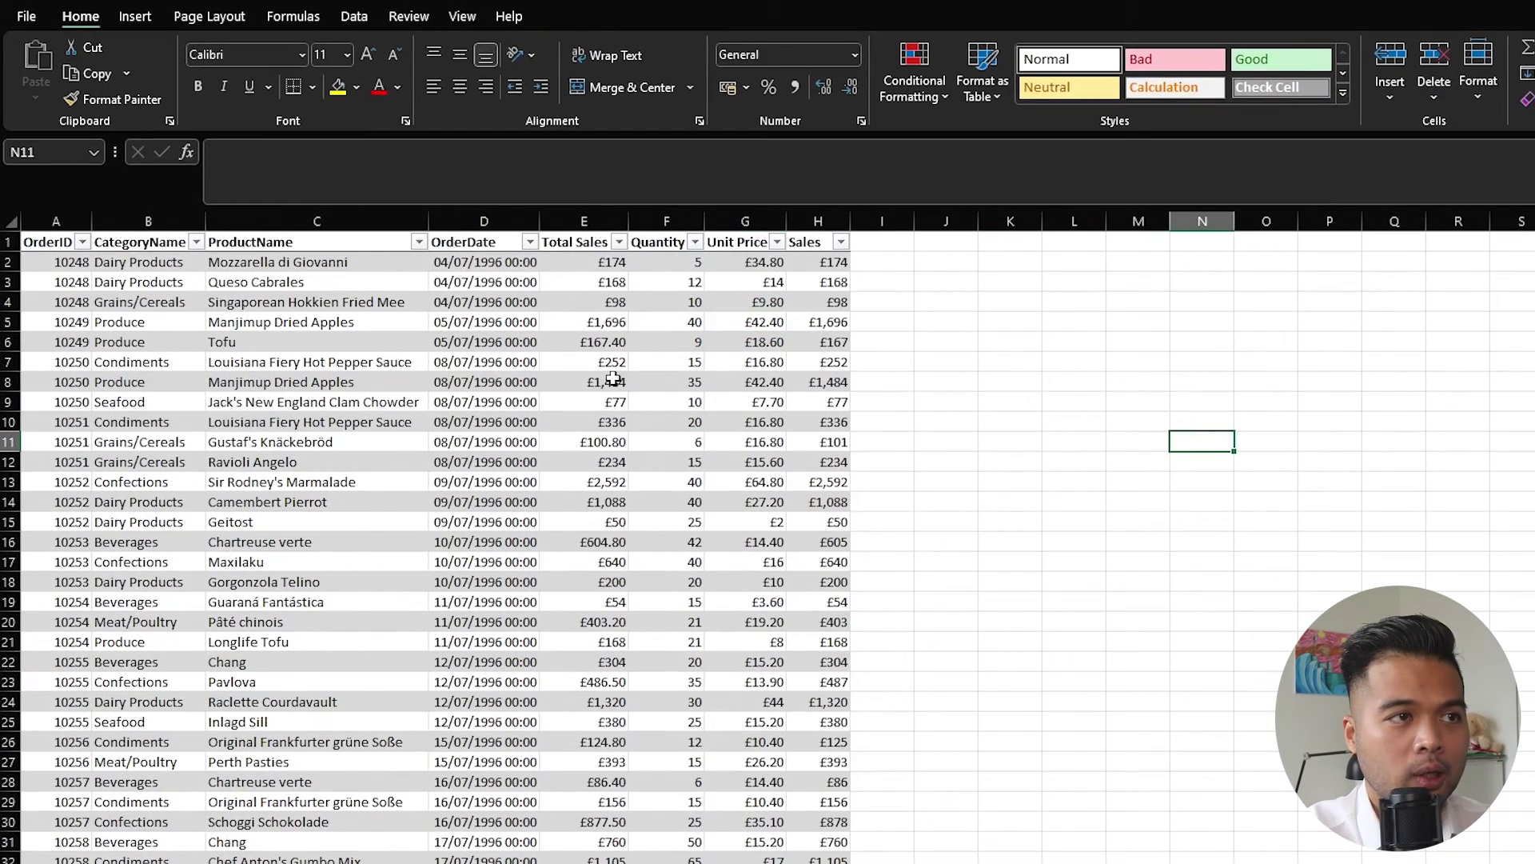
click(613, 379)
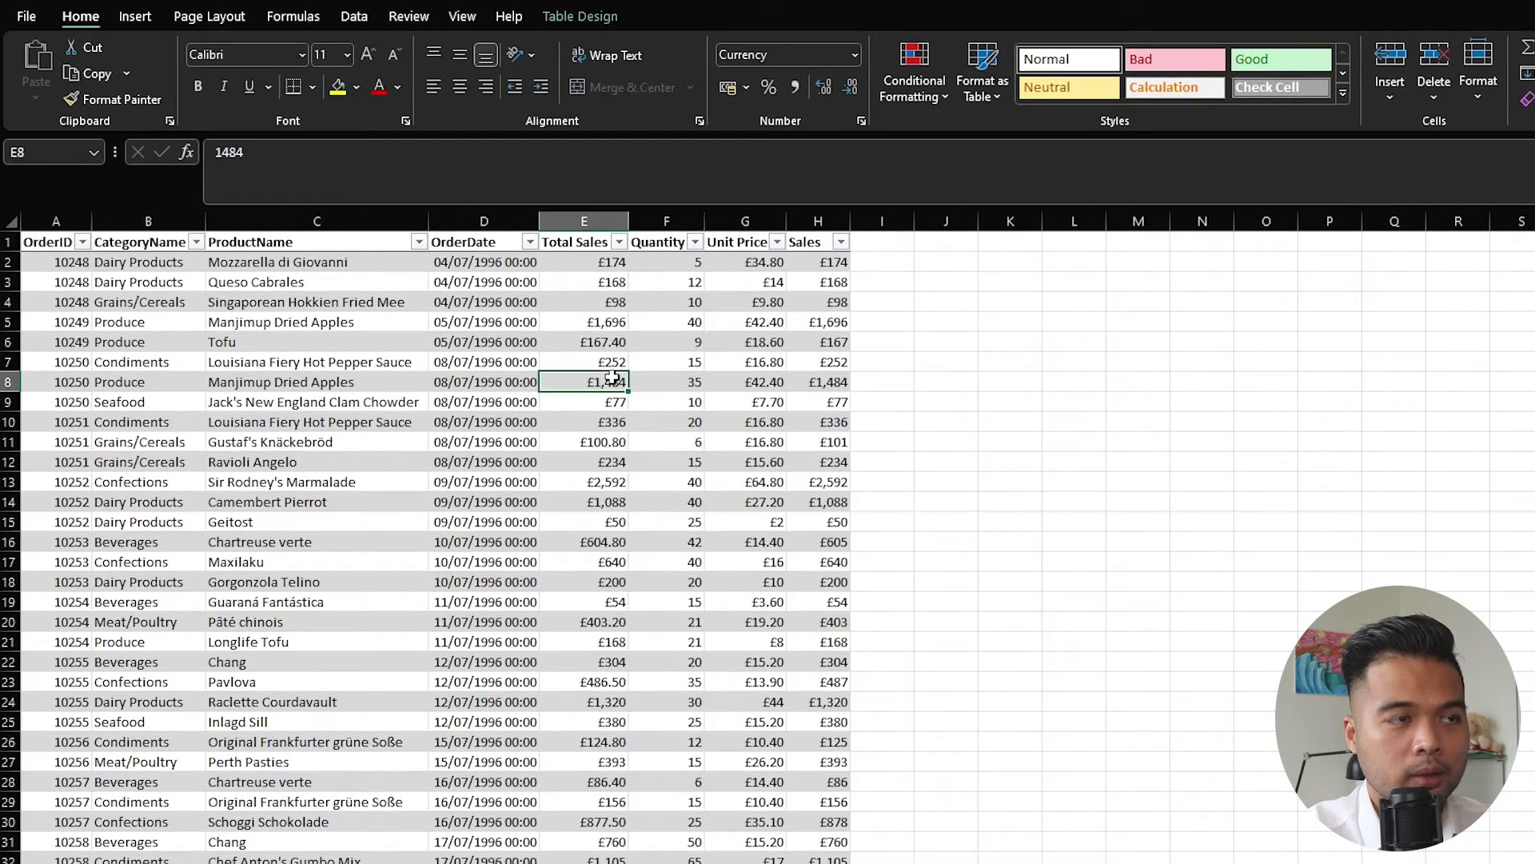
click(601, 16)
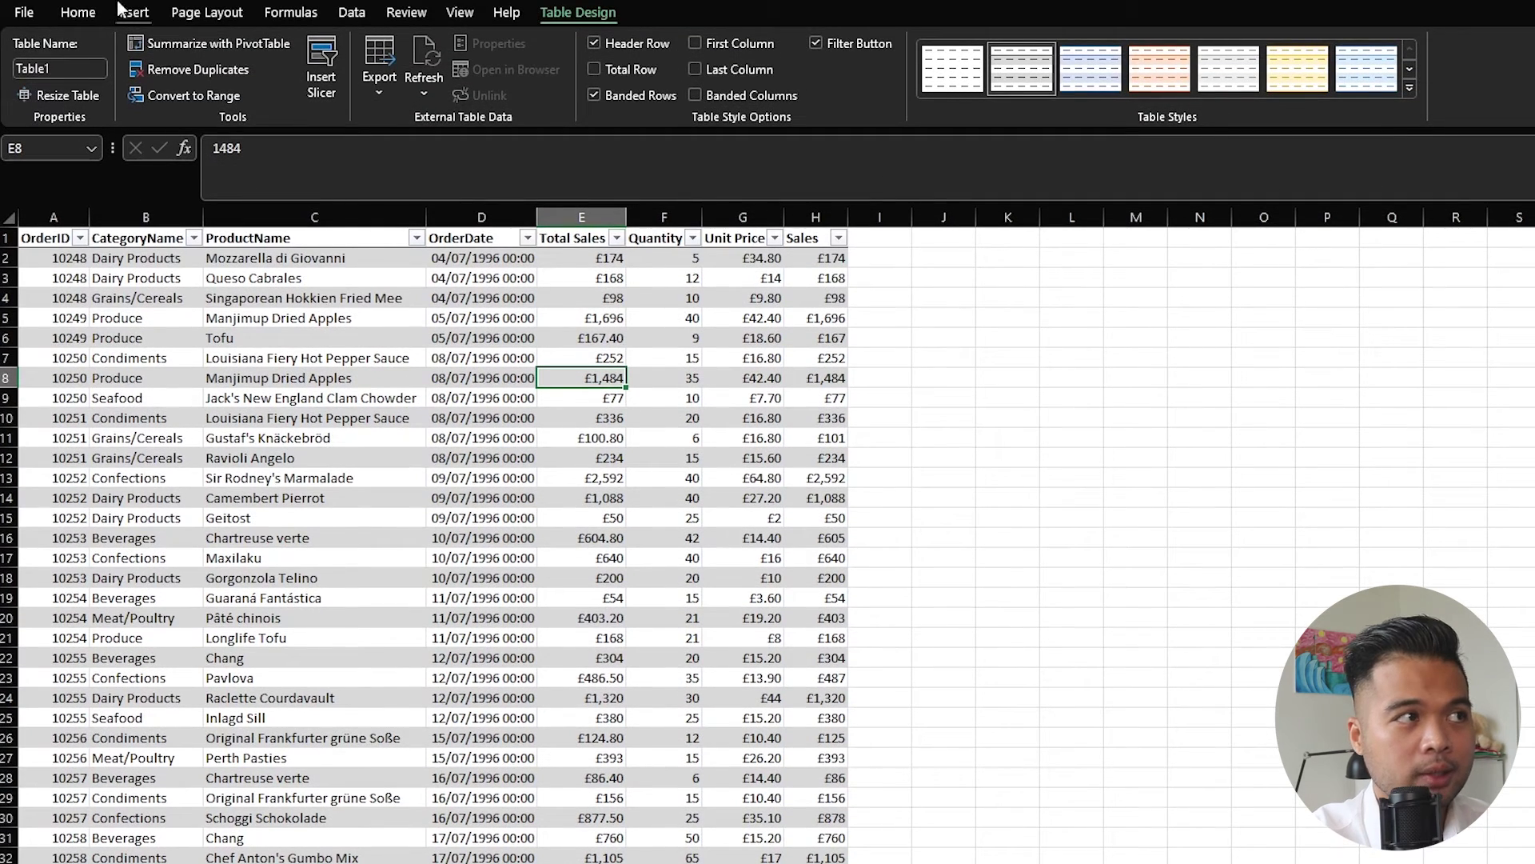
click(77, 51)
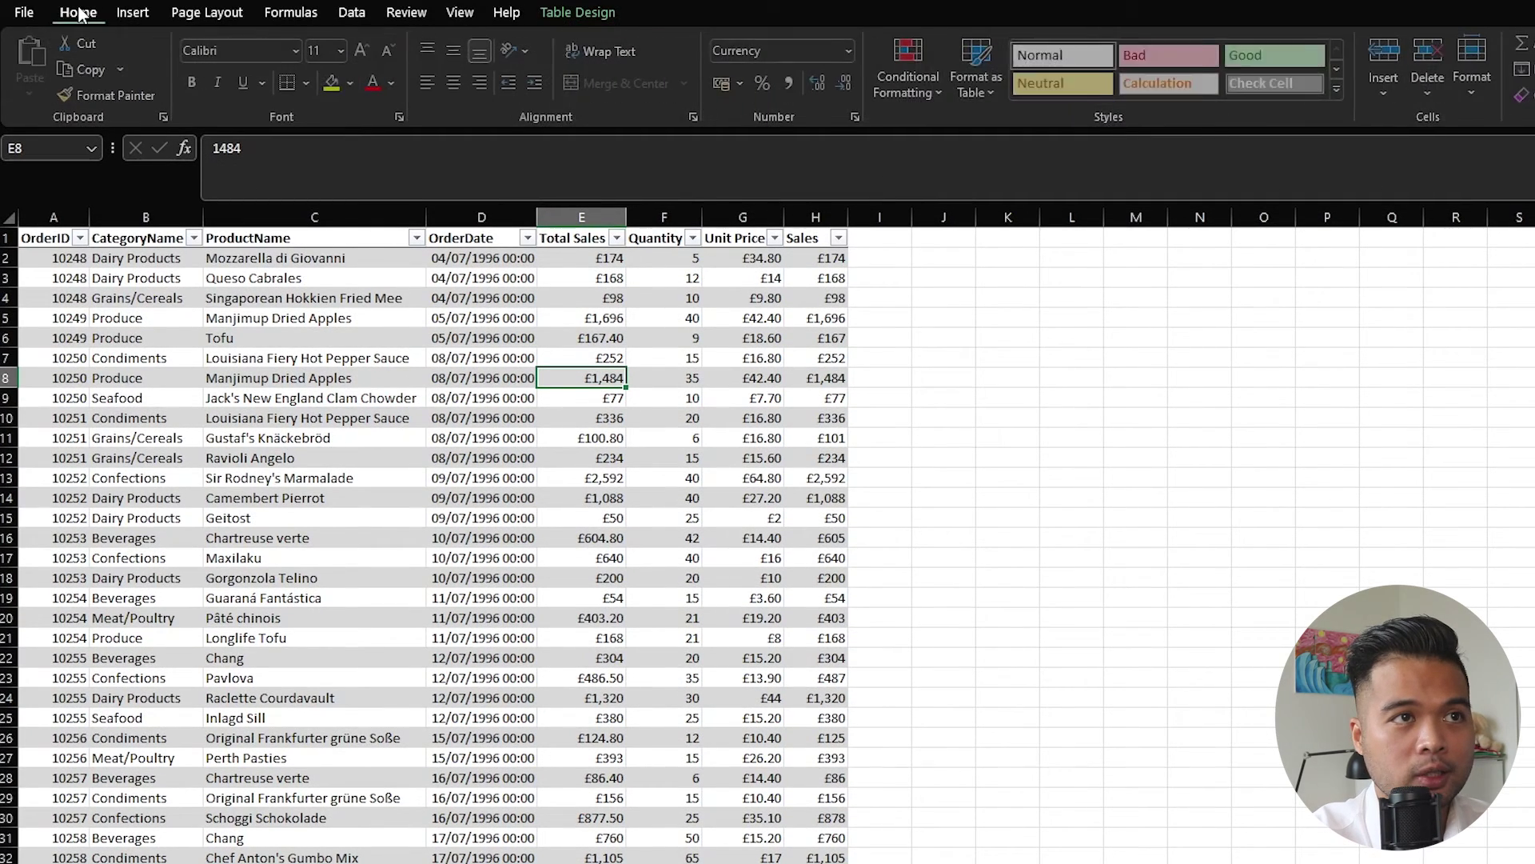
click(480, 538)
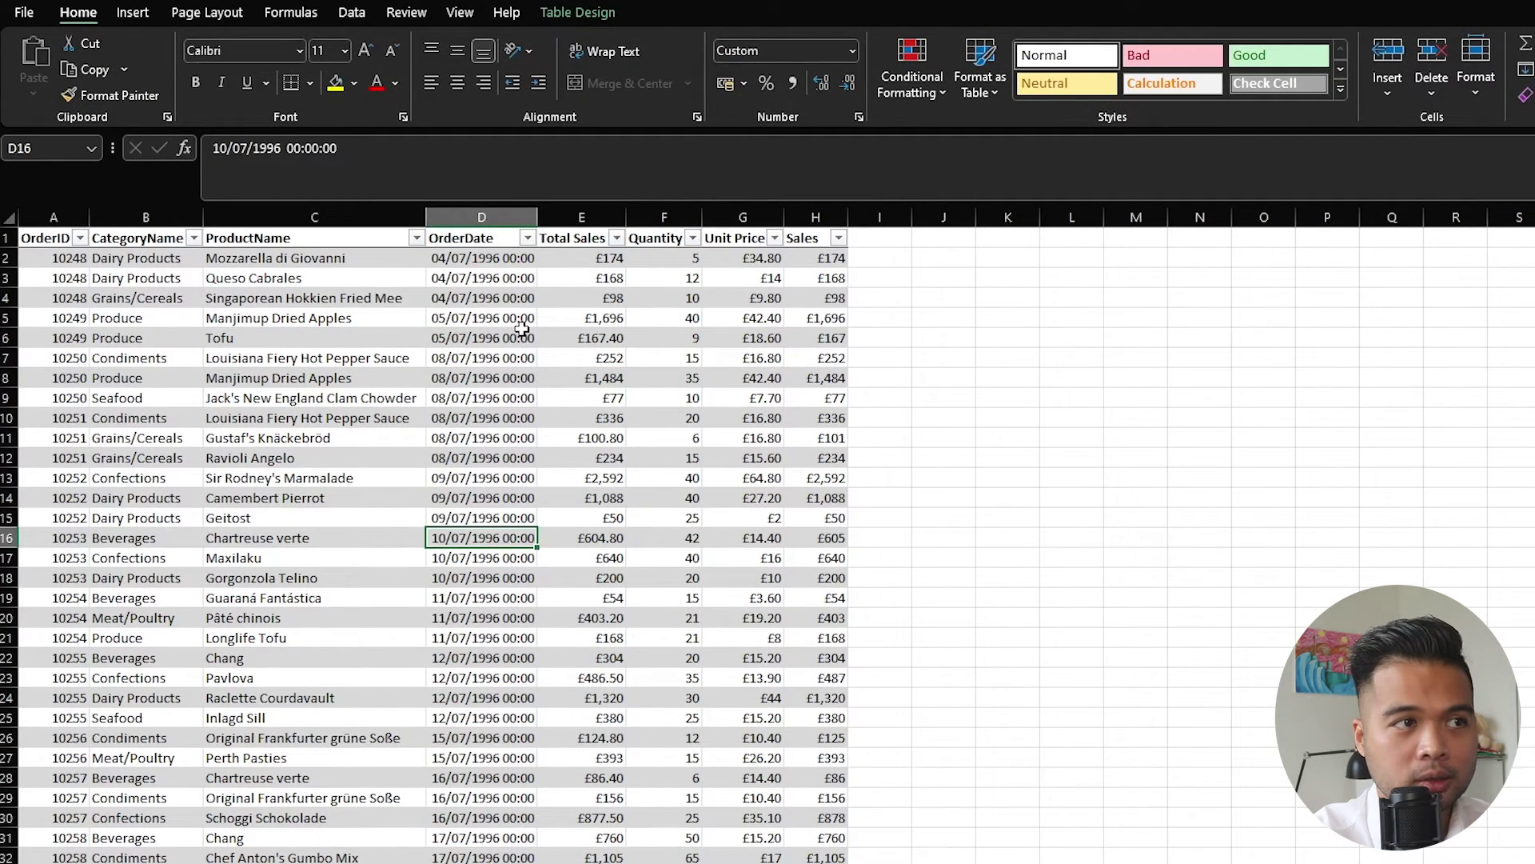
click(970, 85)
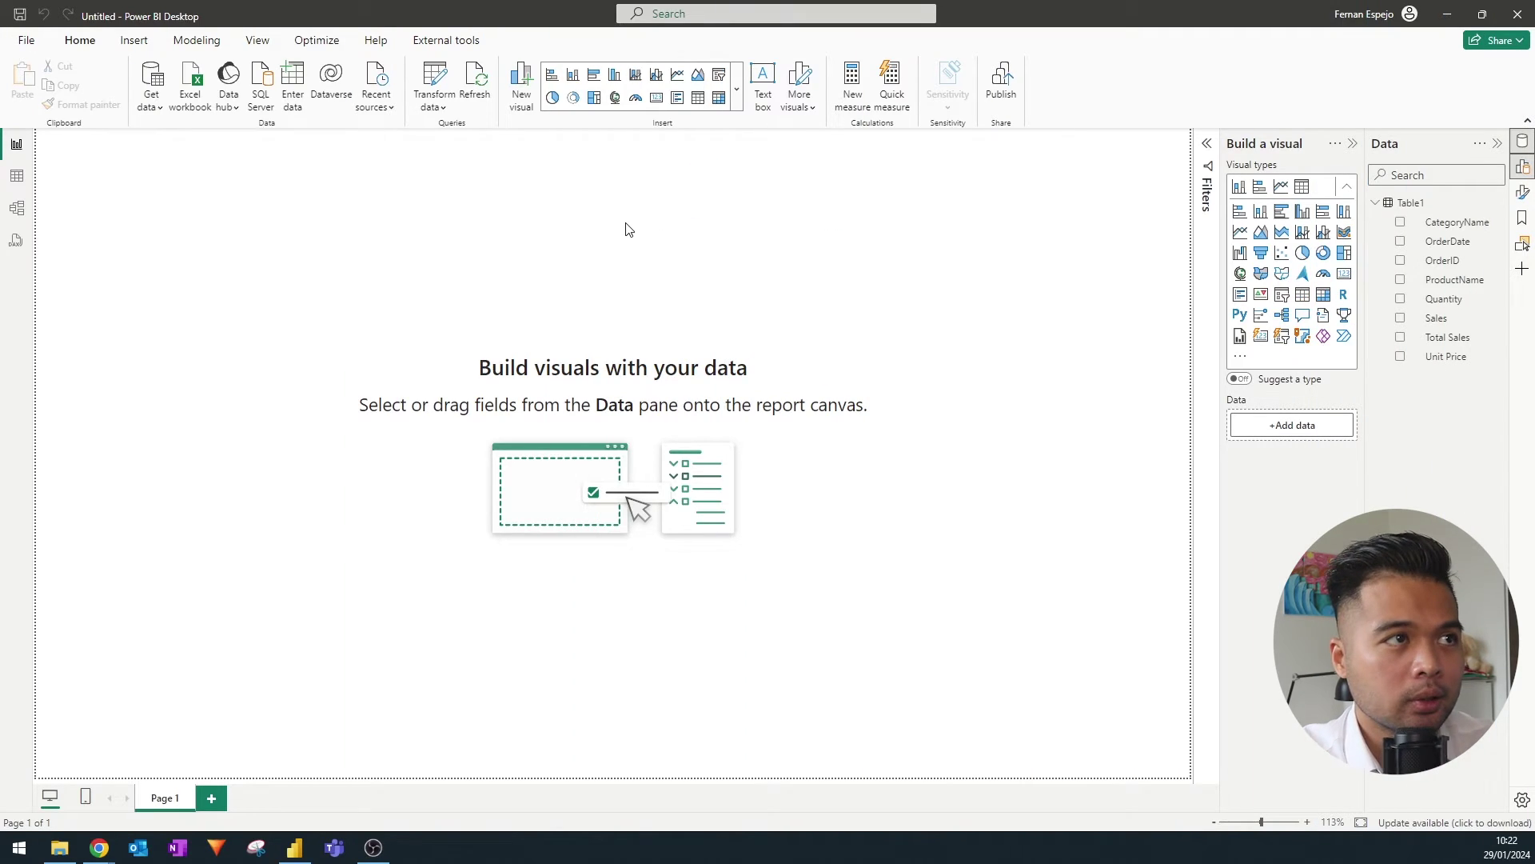
- Refresh the data, get the 'Could not find file' error for Orders.xlsx, and close it
click(214, 68)
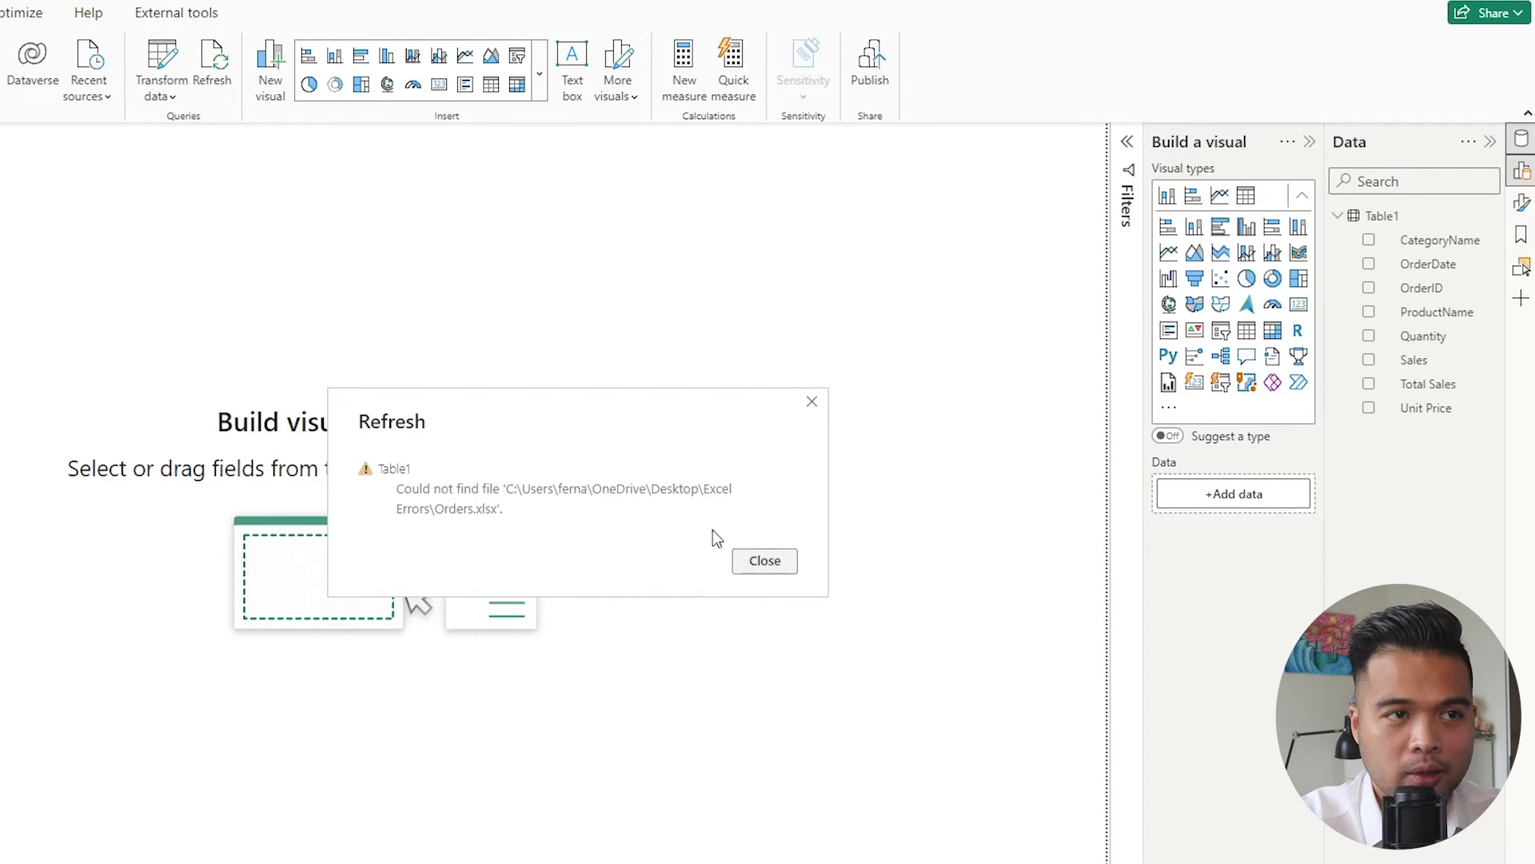
click(757, 560)
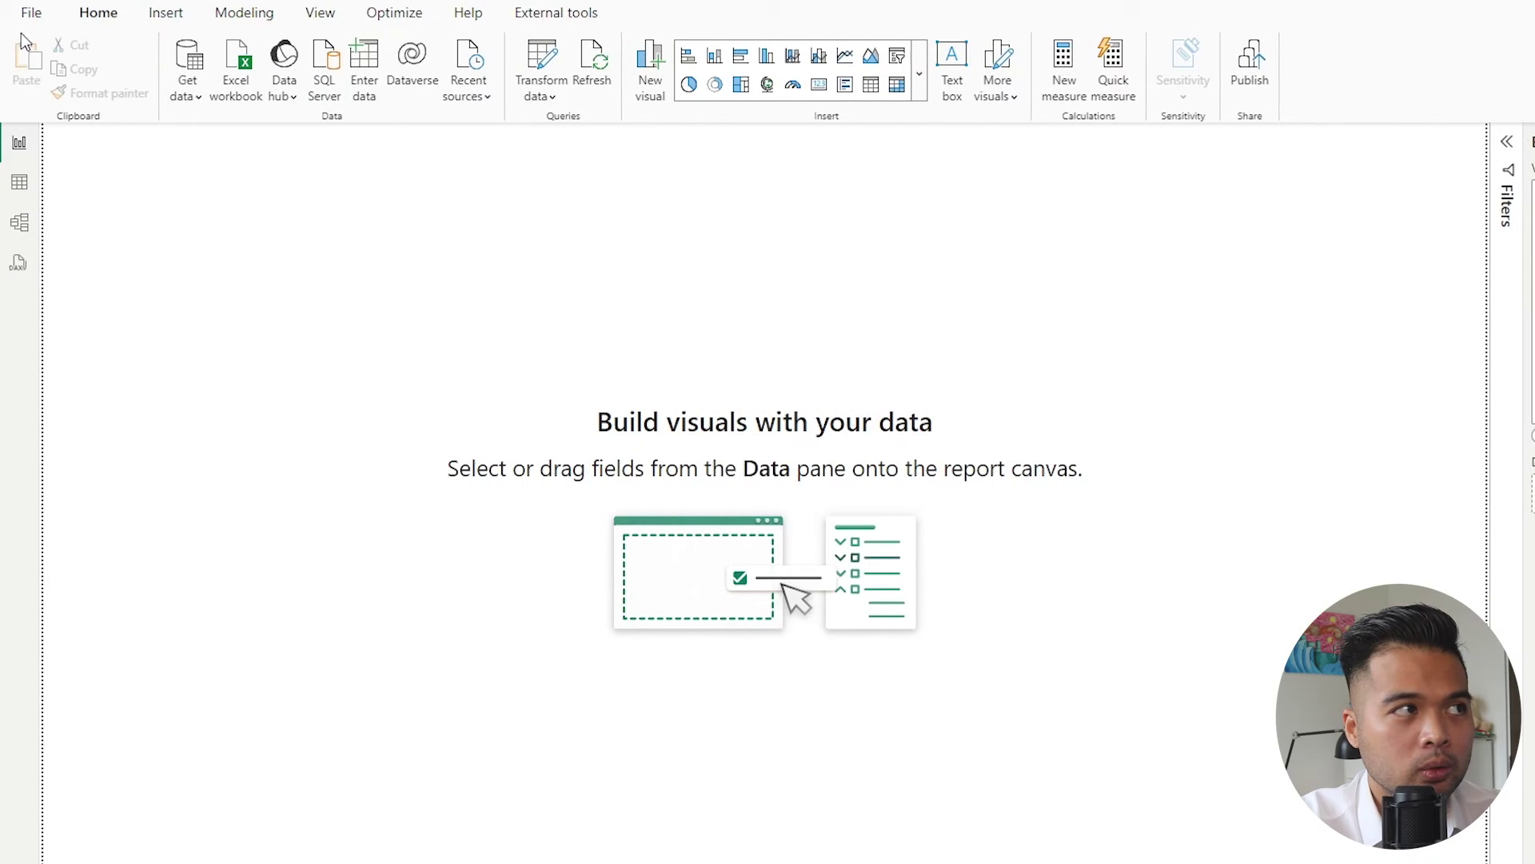
- In Data source settings, change the orders.xlsx source to Desktop\Orders.xlsx
click(27, 15)
click(122, 790)
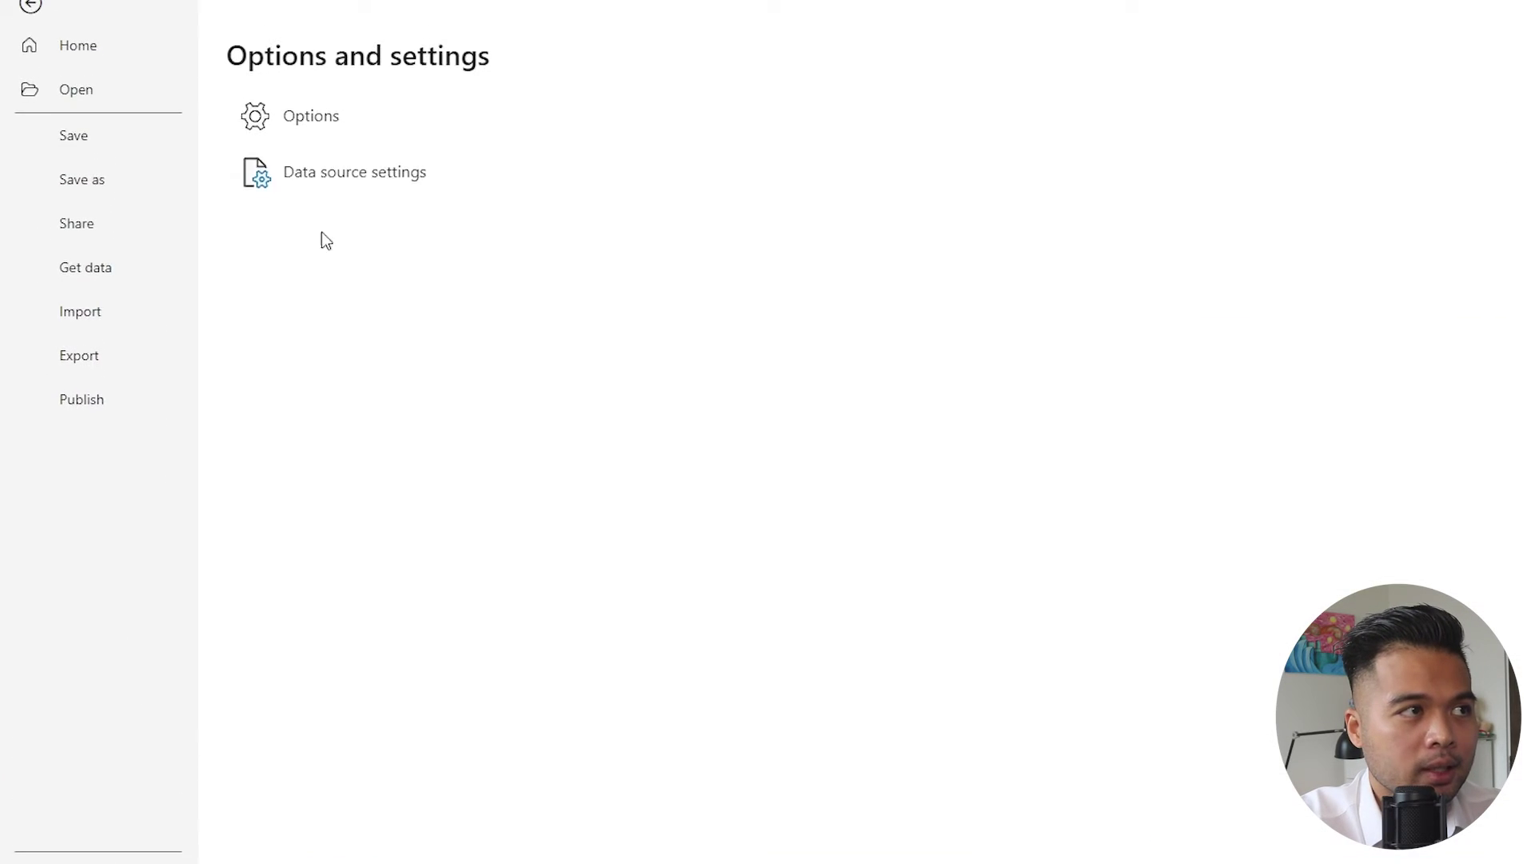
click(370, 190)
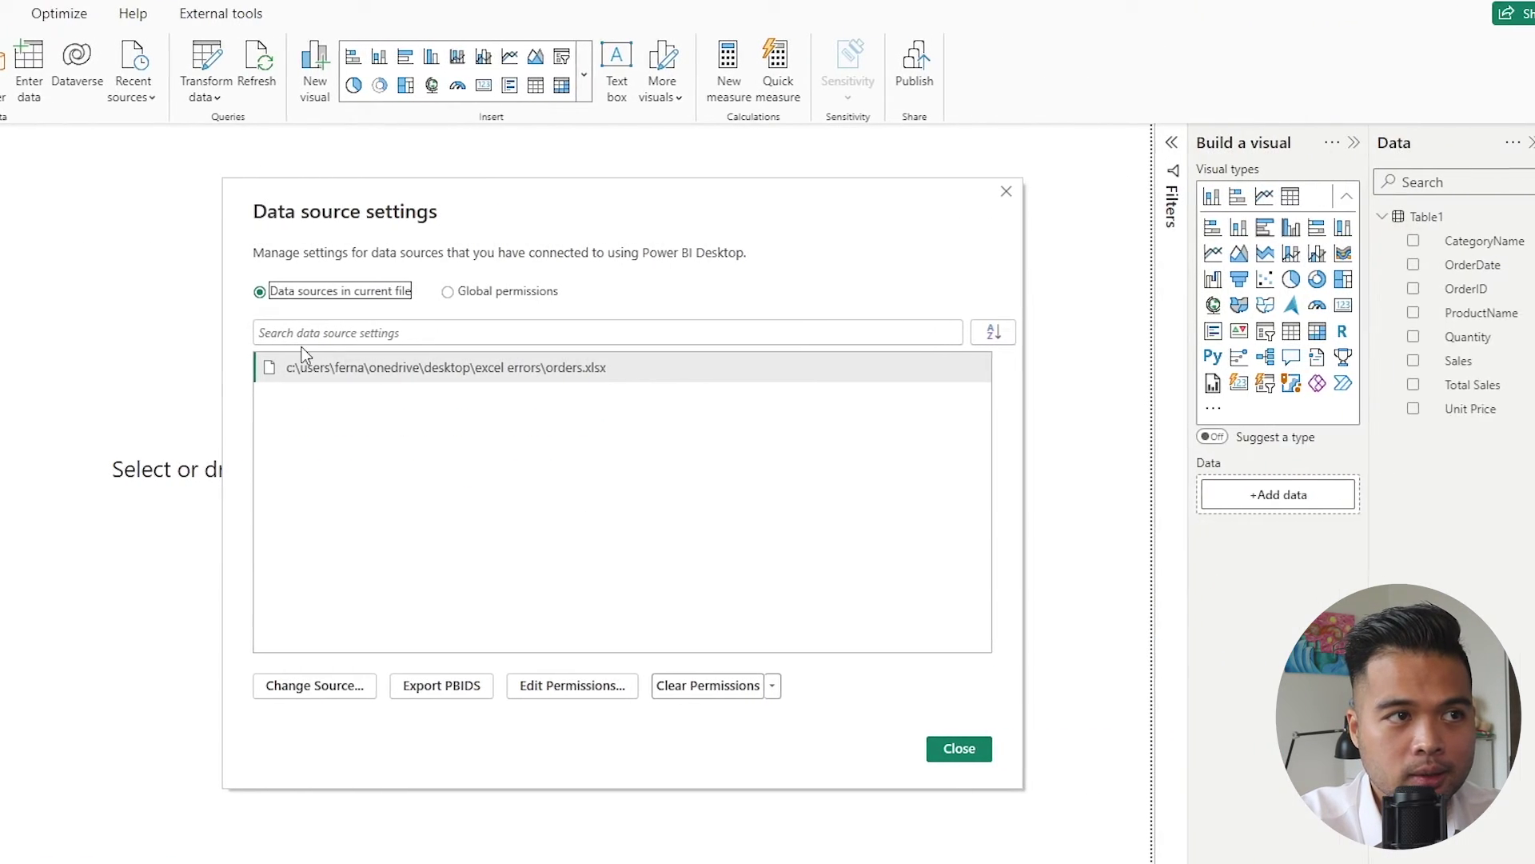
click(353, 376)
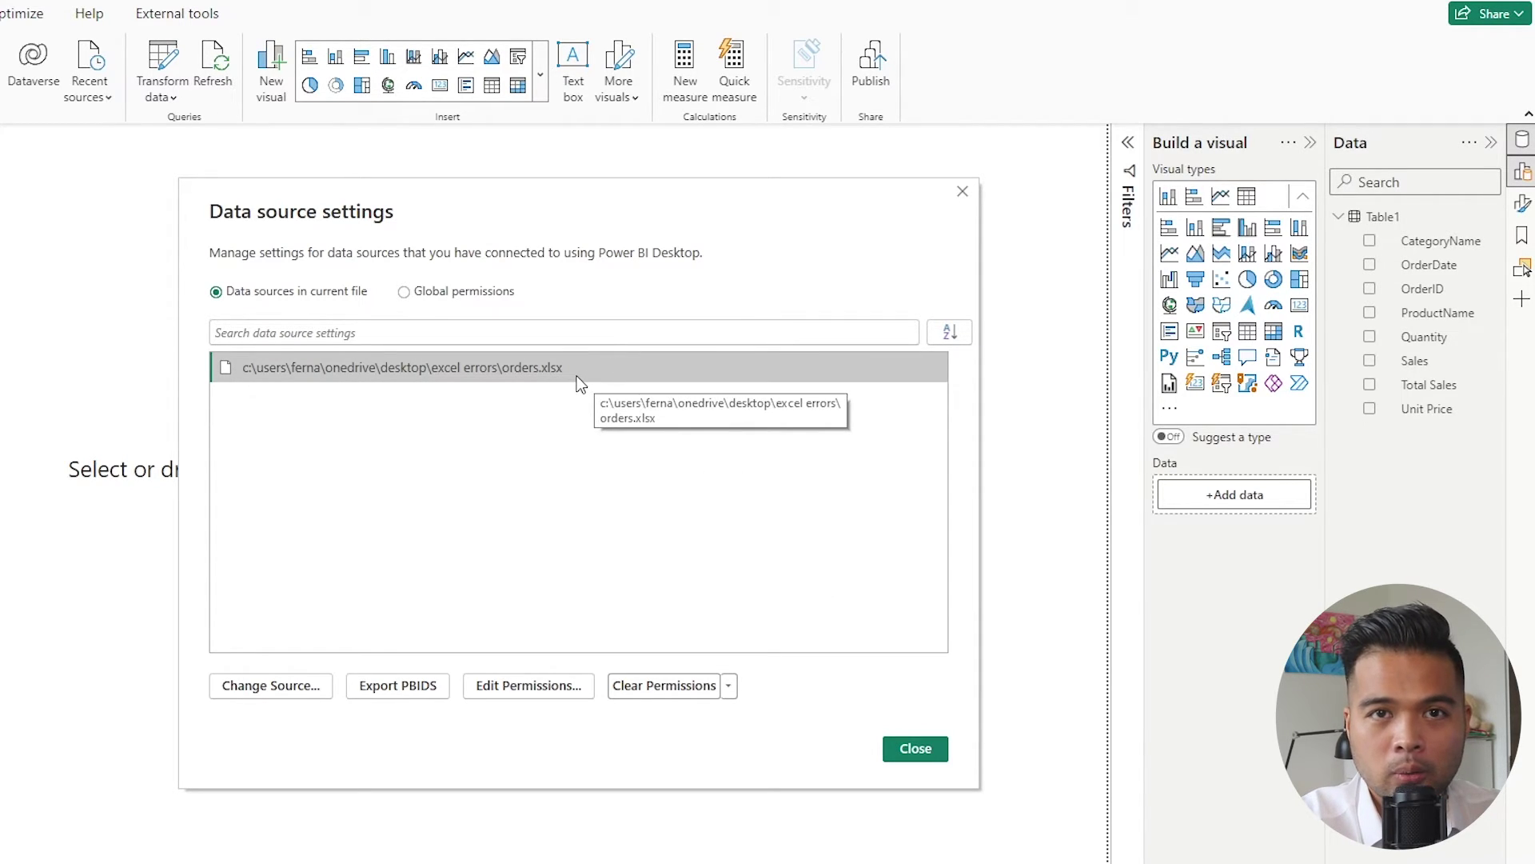
click(289, 685)
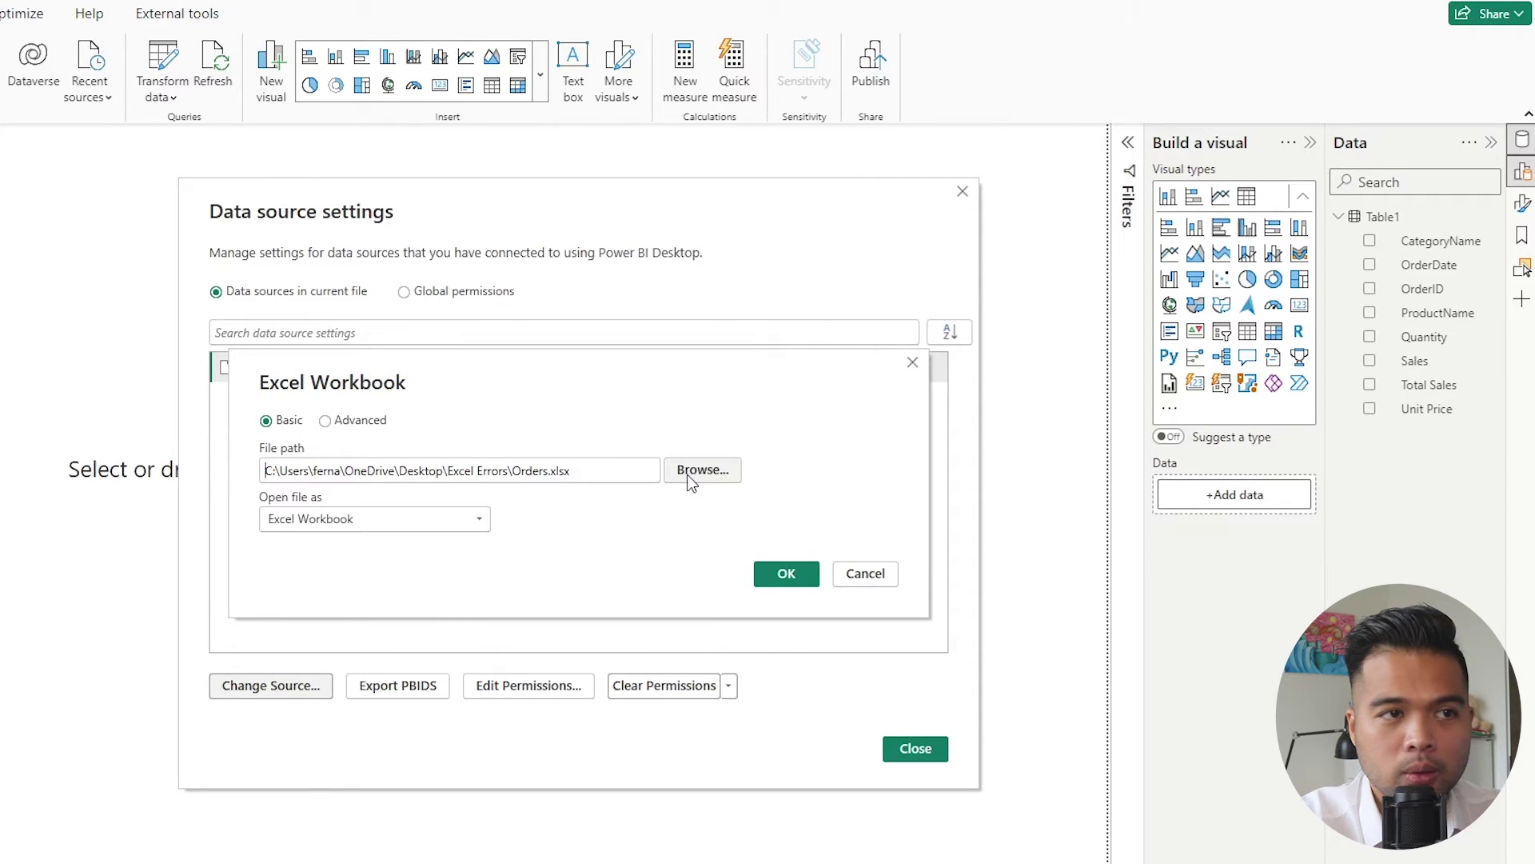
click(688, 472)
click(532, 397)
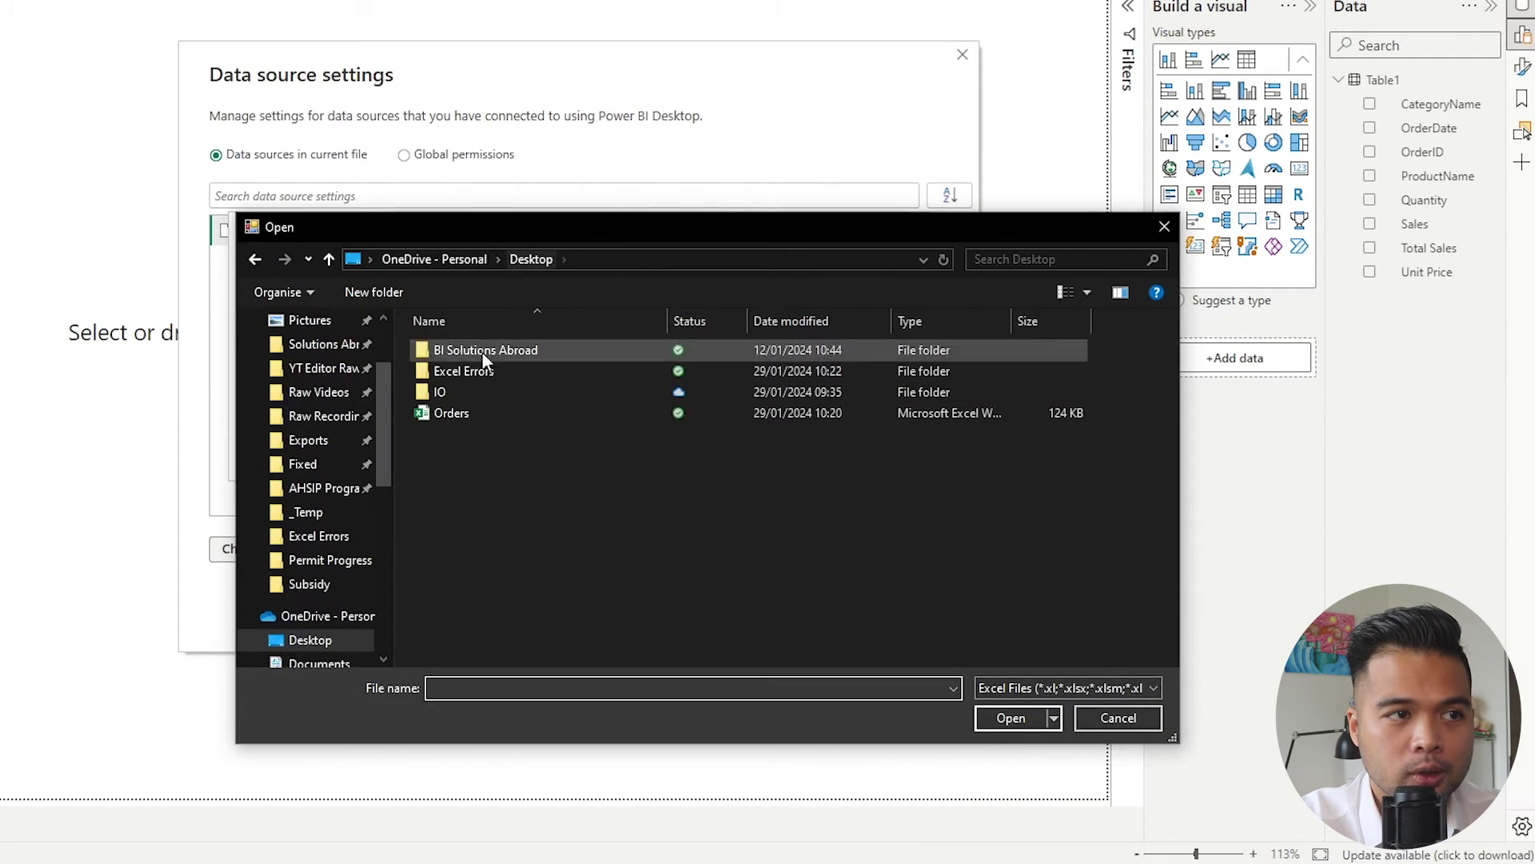
double_click(454, 414)
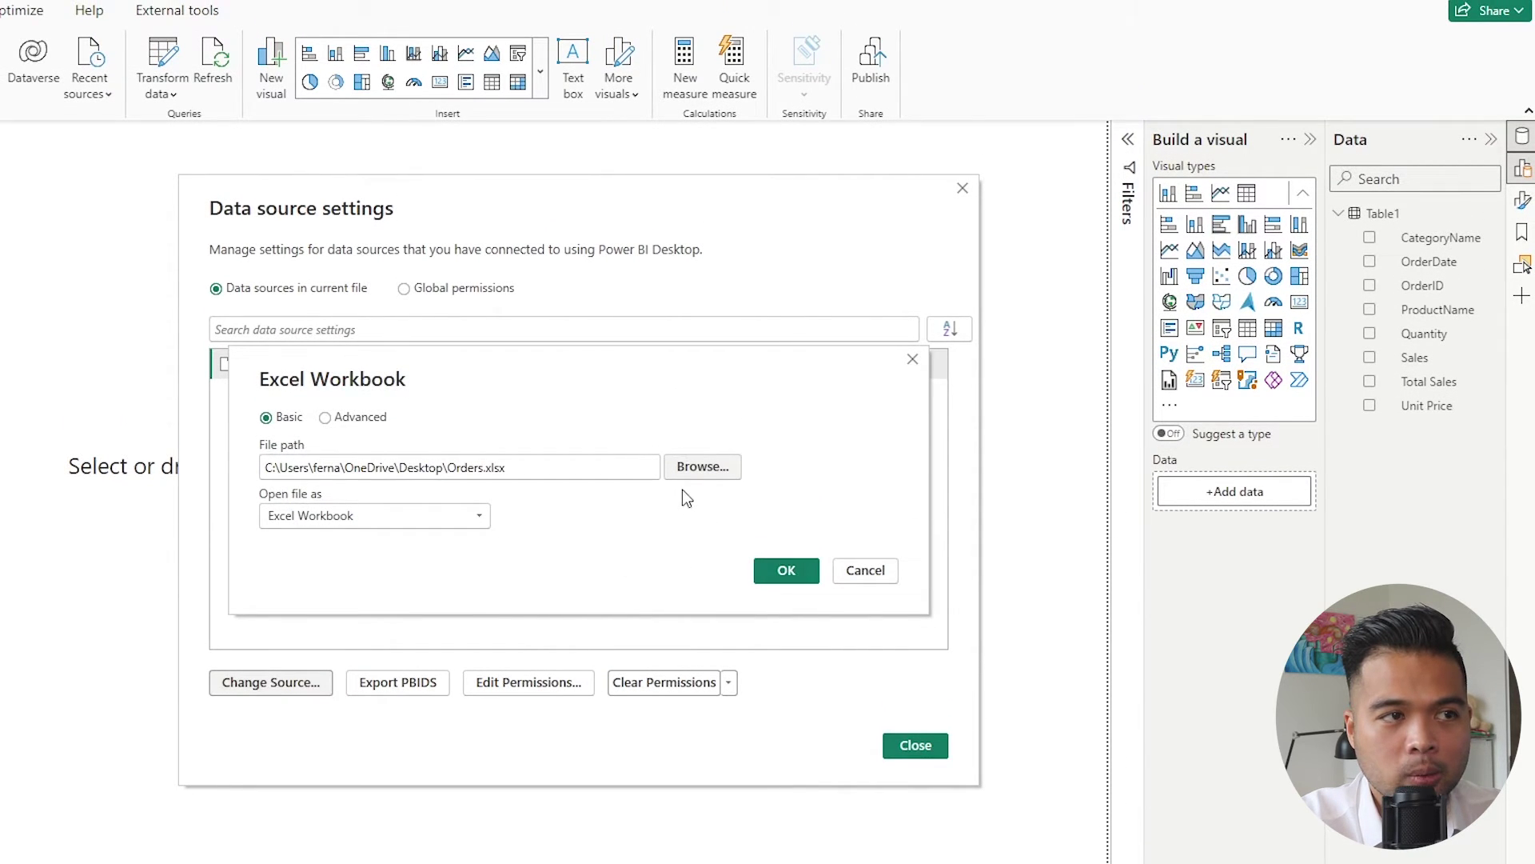
click(785, 570)
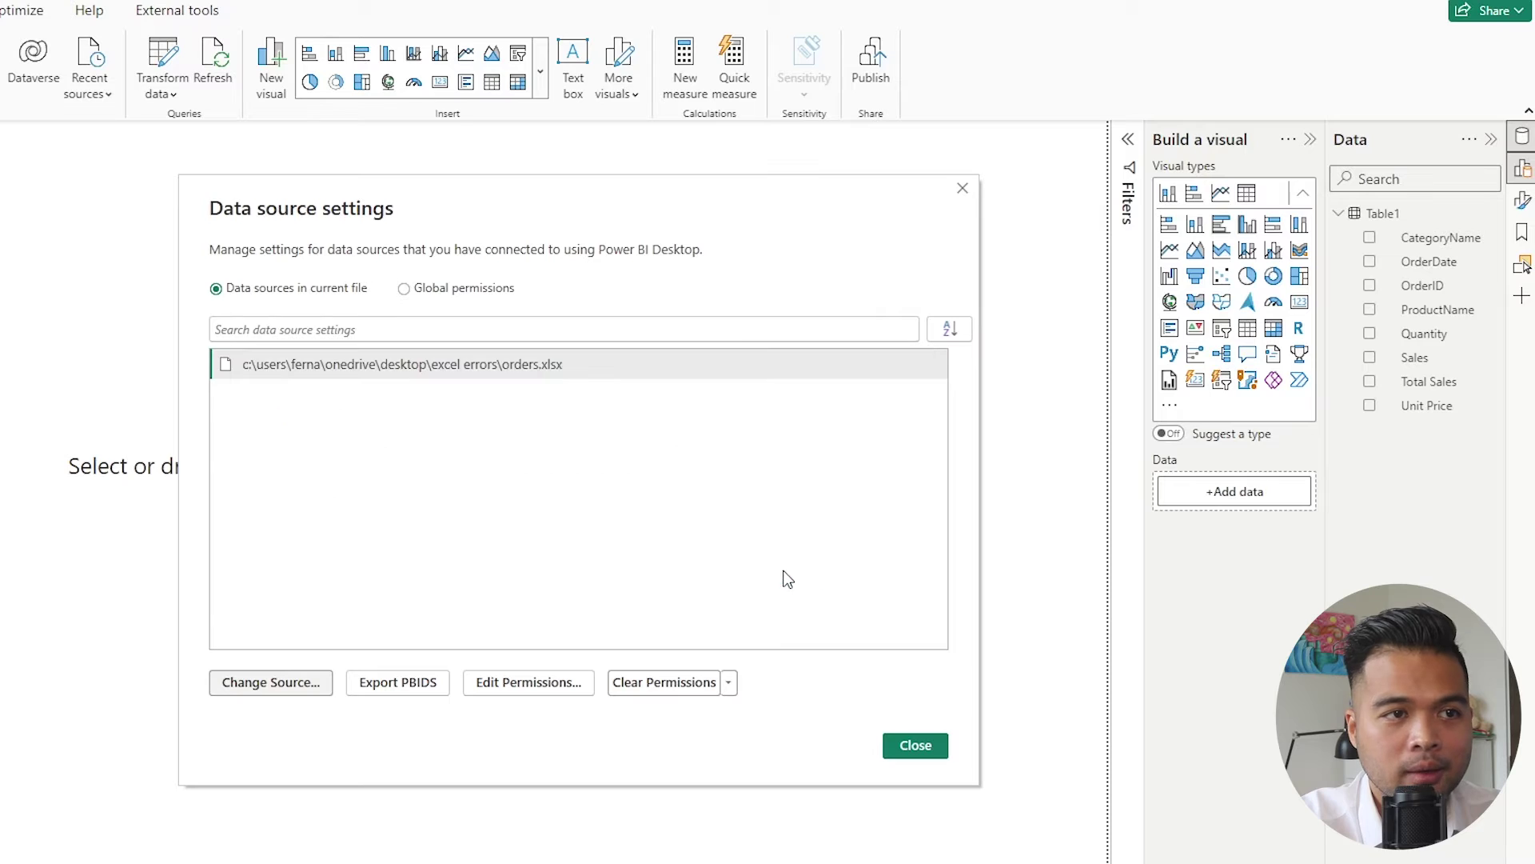
click(915, 745)
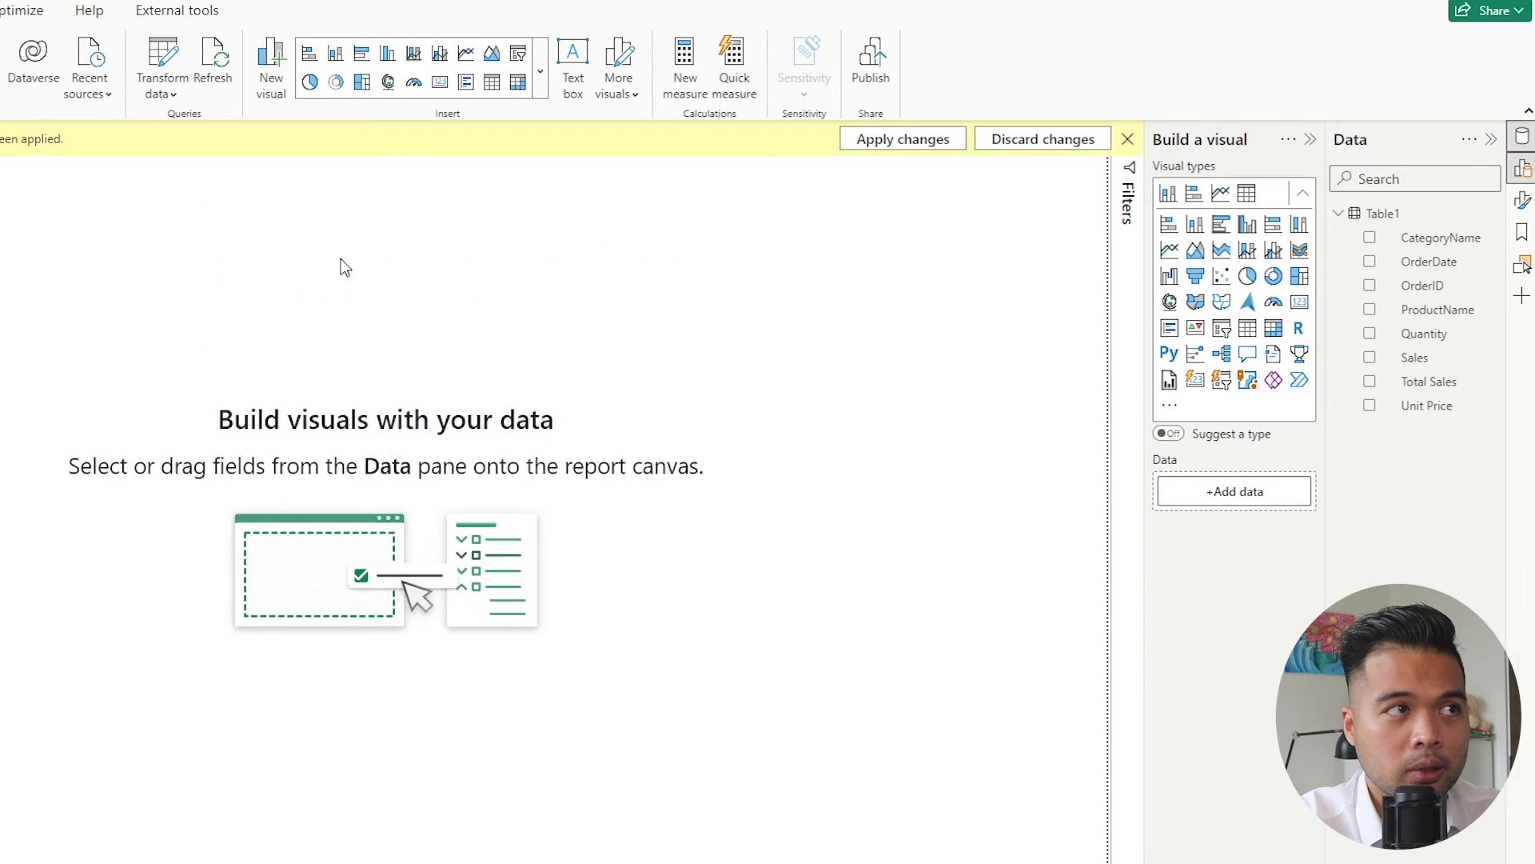
- Import Sheet1 of Orders and Dates.xlsx from the Excel Errors folder into the query editor
click(586, 56)
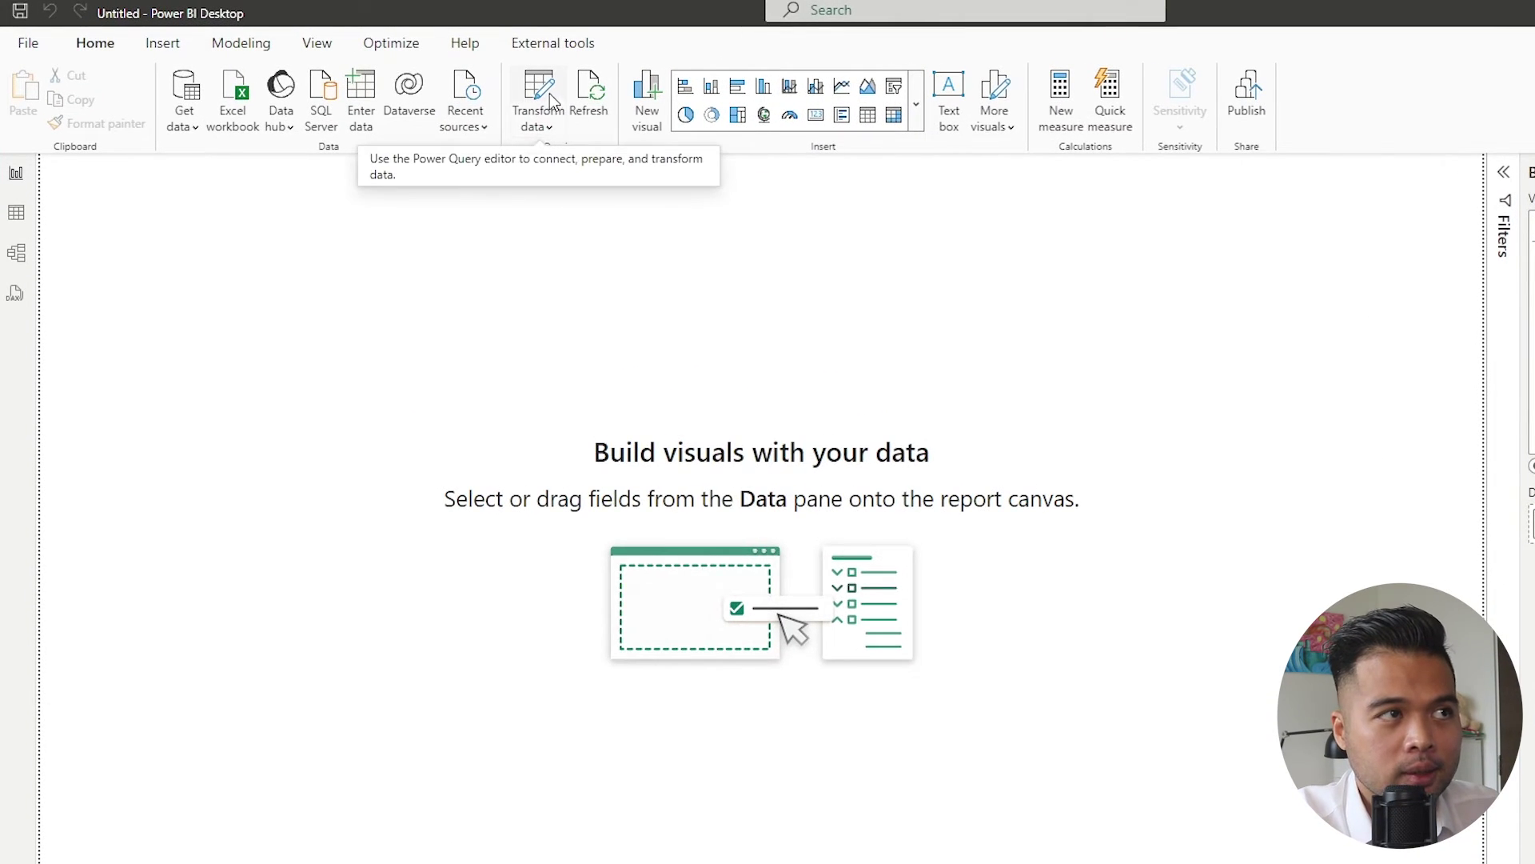
click(233, 102)
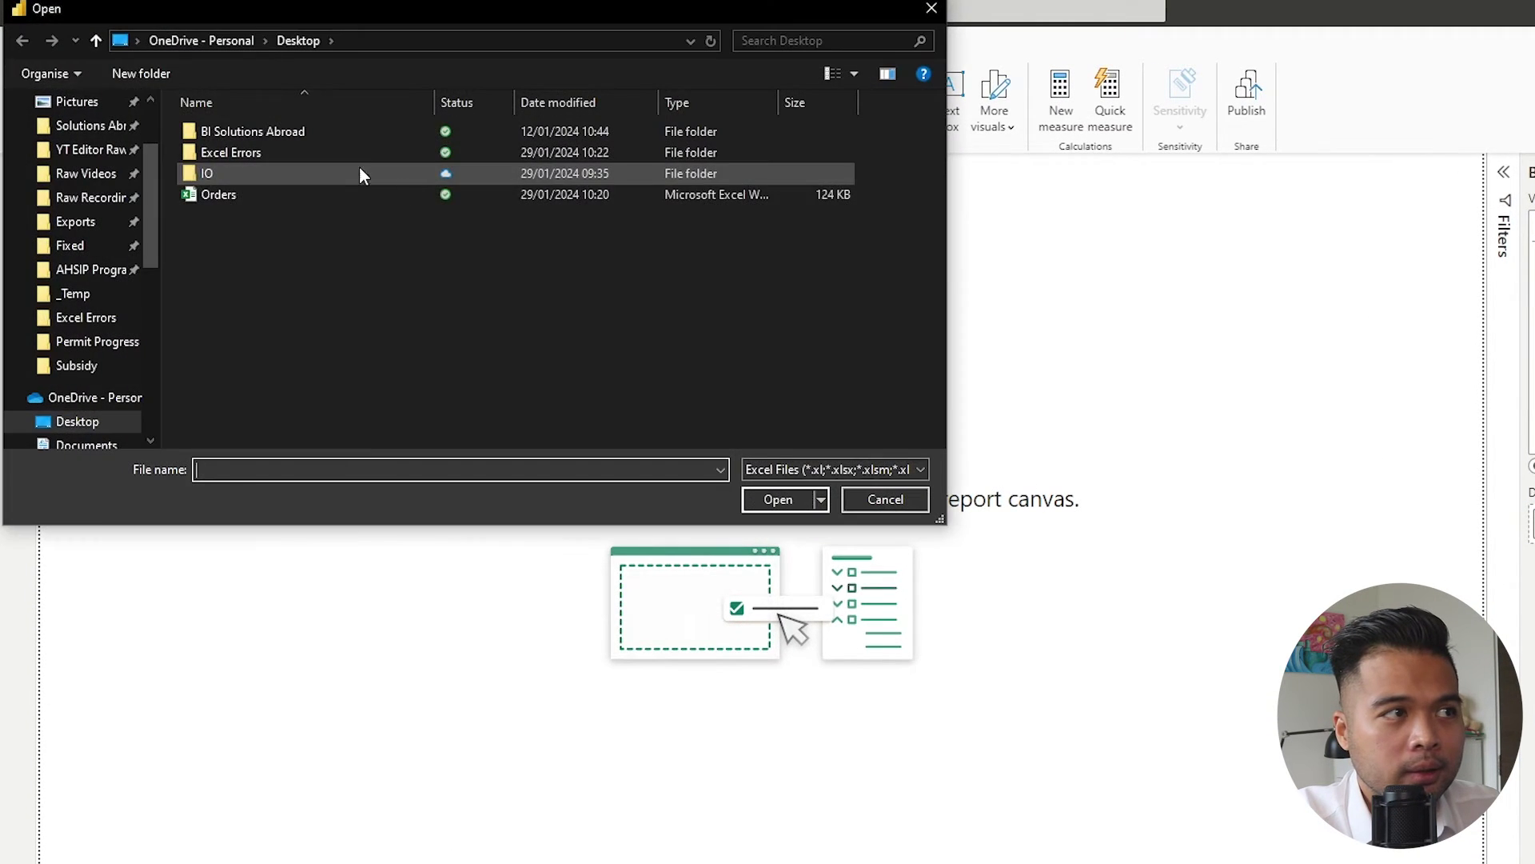
click(214, 163)
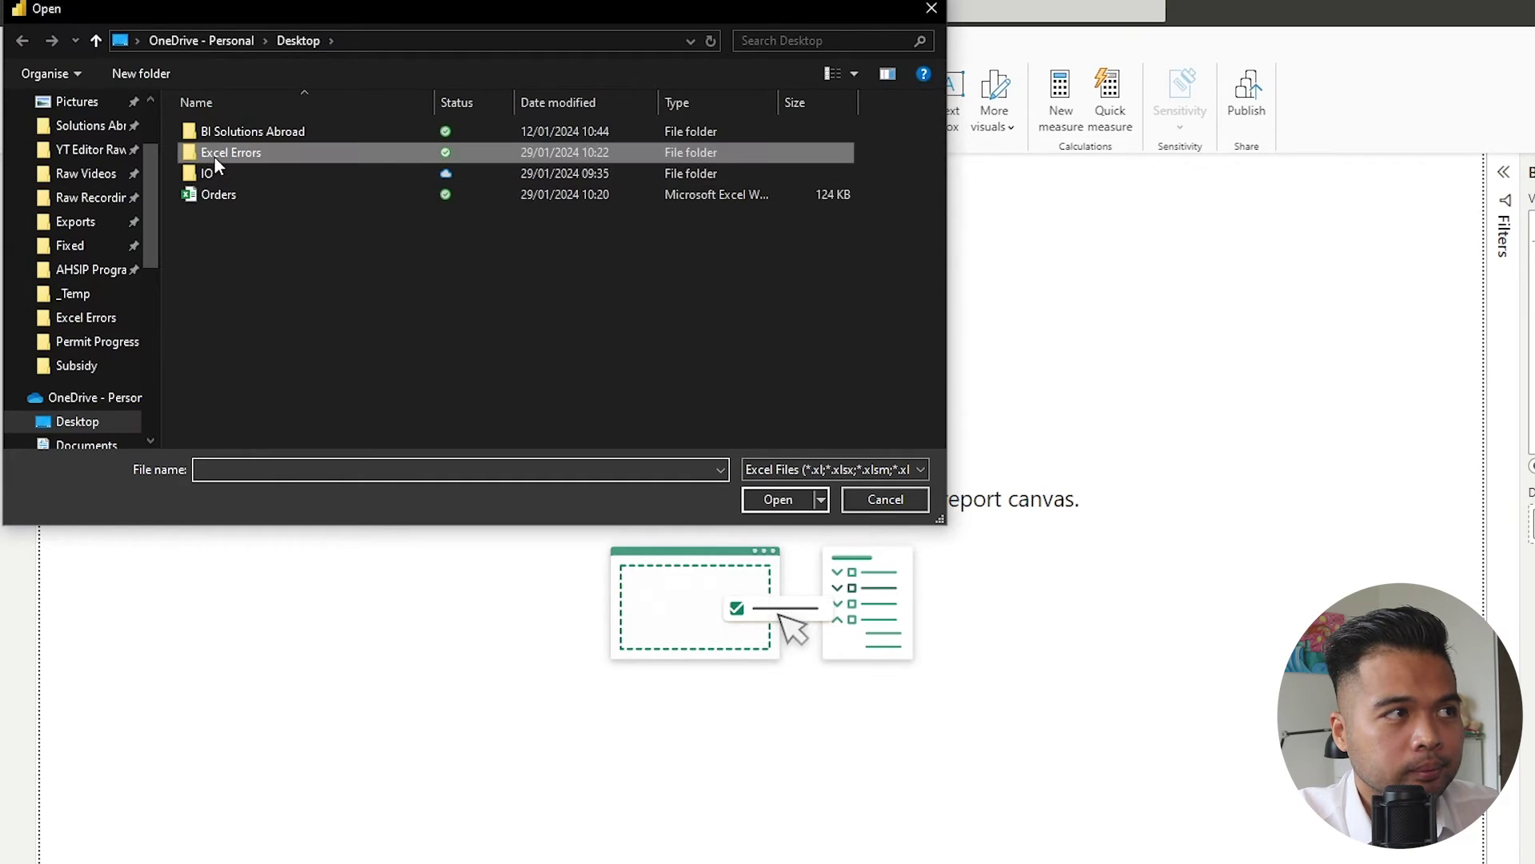
double_click(215, 157)
double_click(253, 149)
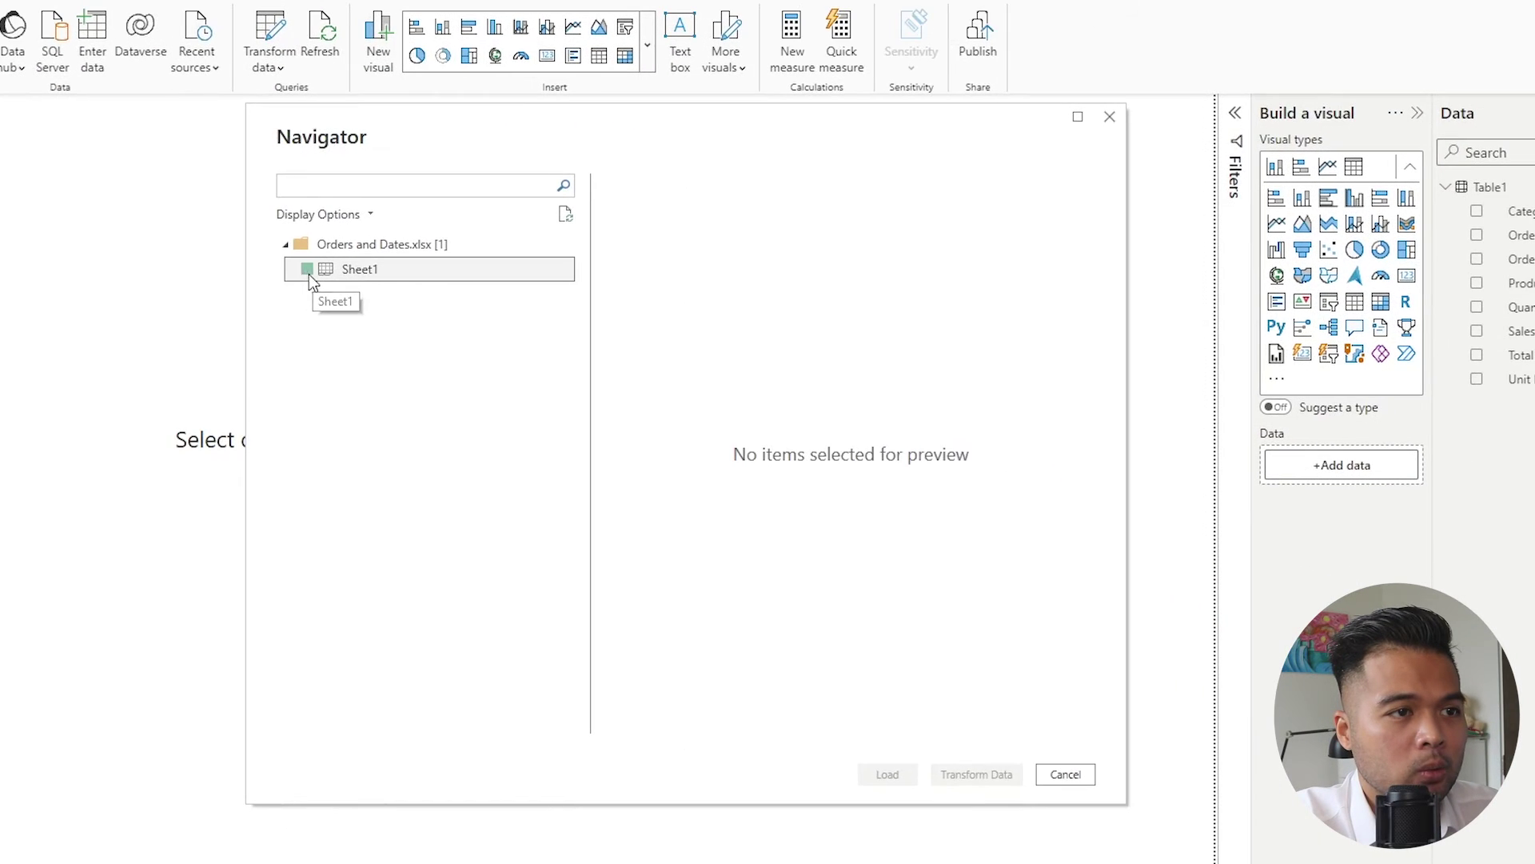
click(308, 272)
click(971, 778)
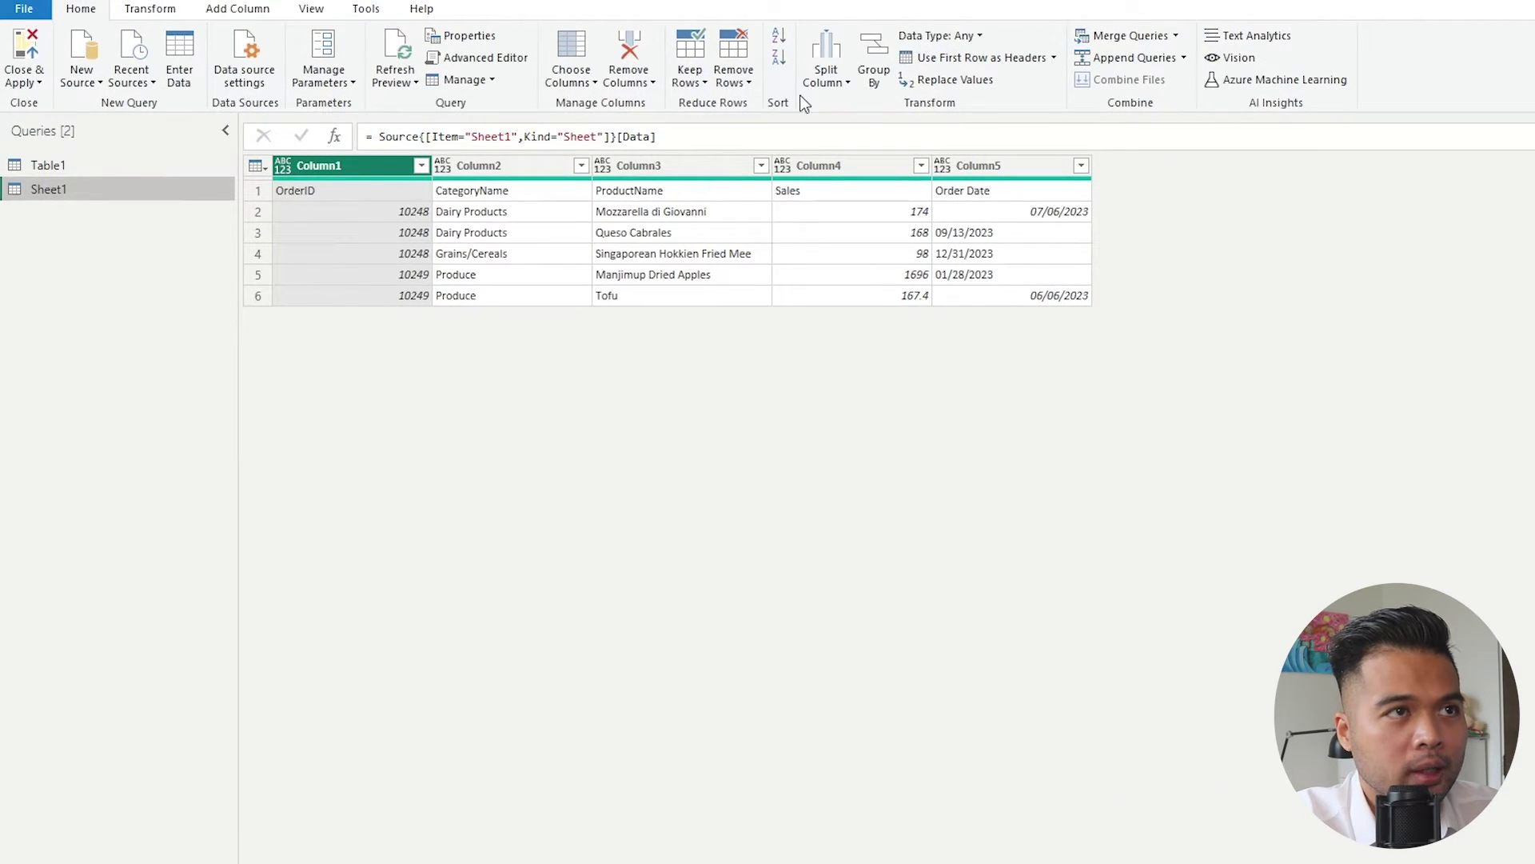
- Promote the first row of Sheet1 to headers and detect data types for all columns
click(937, 60)
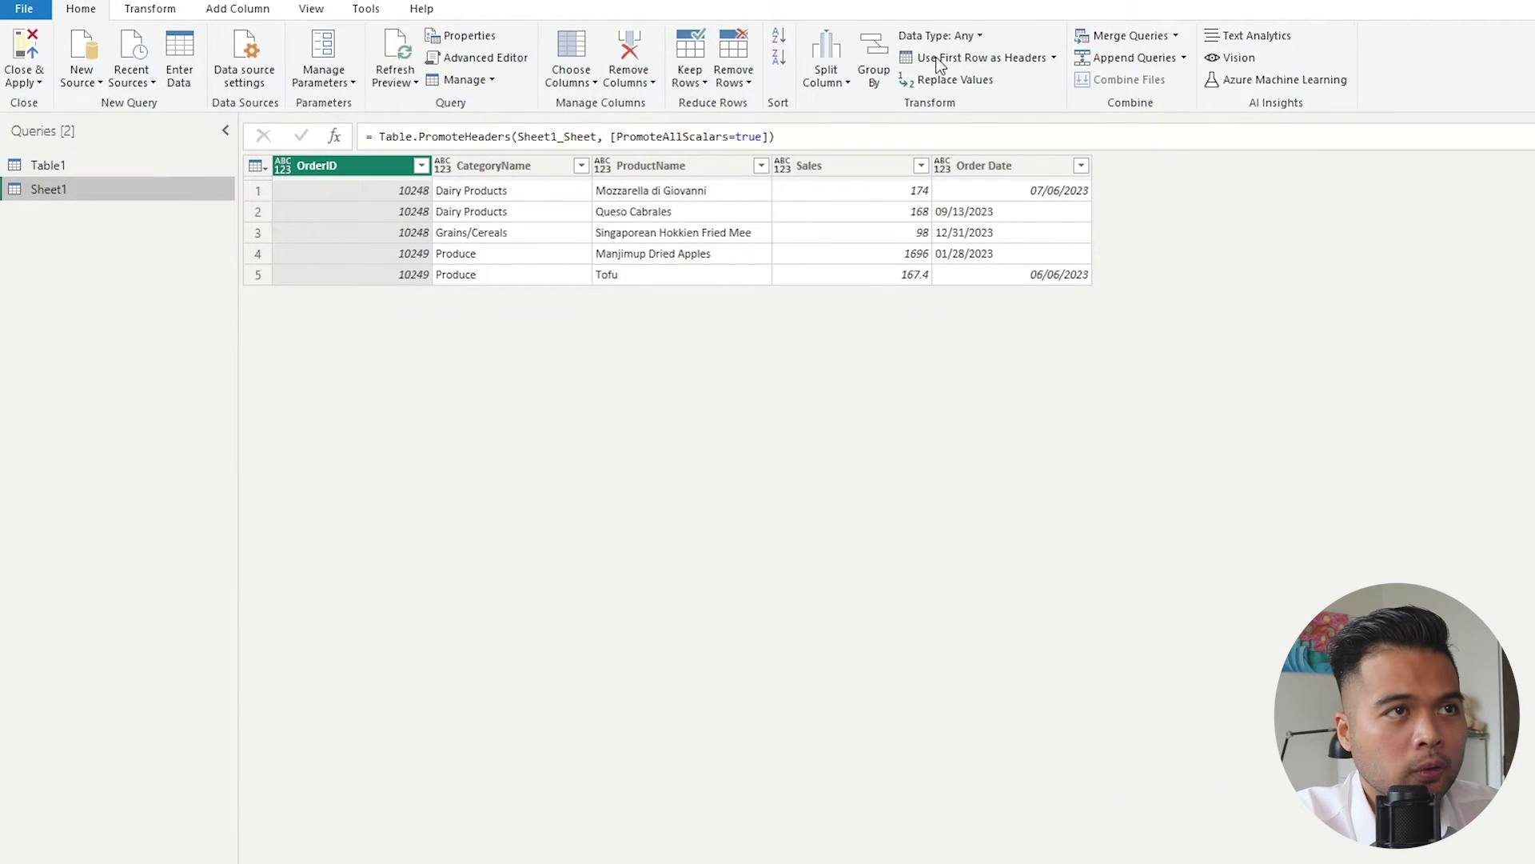
click(843, 170)
key(ctrl+a)
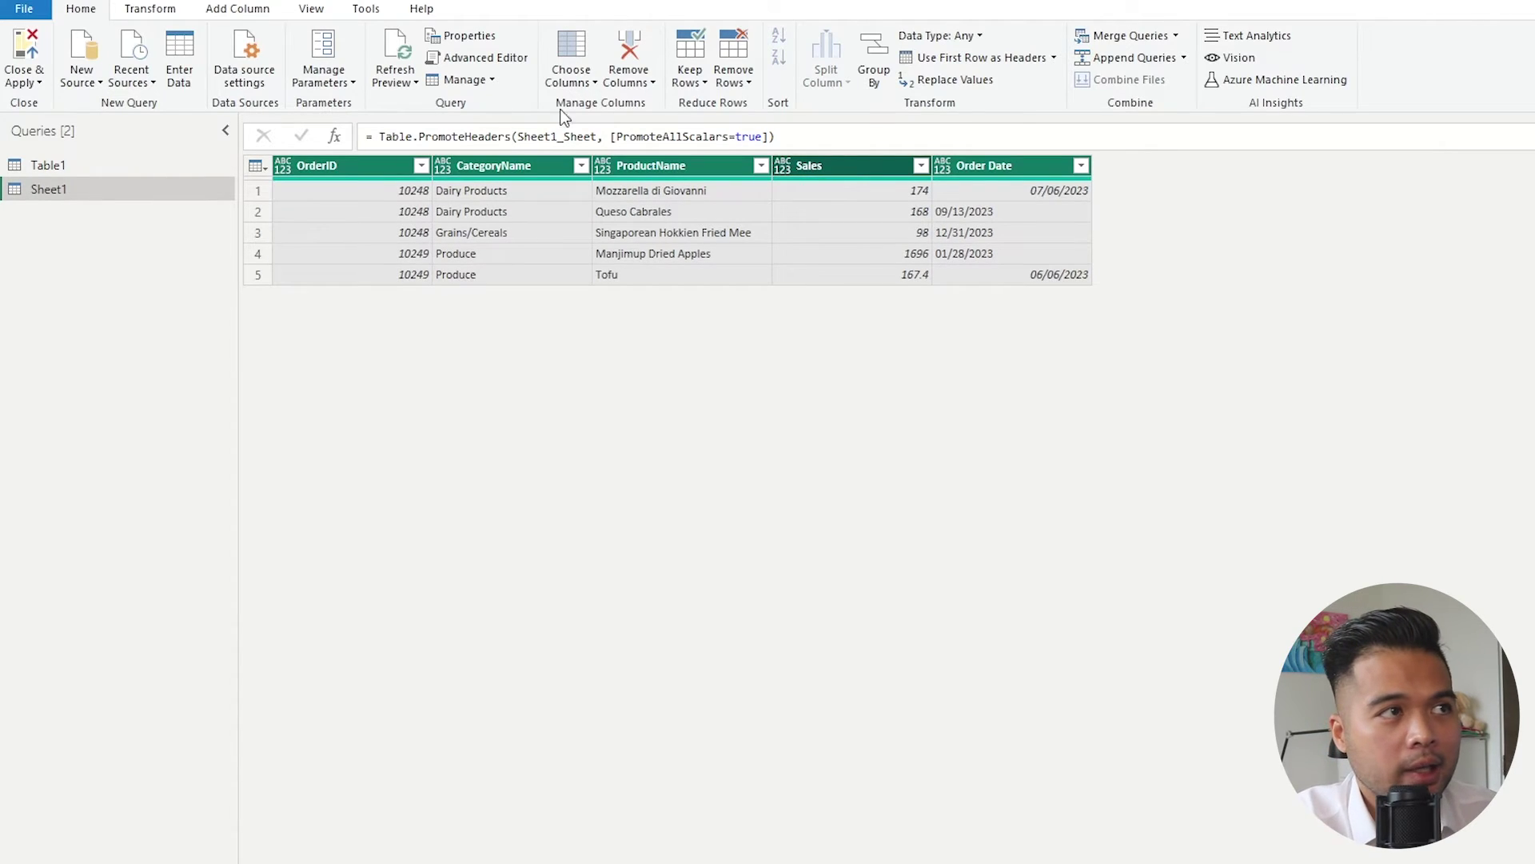
click(159, 16)
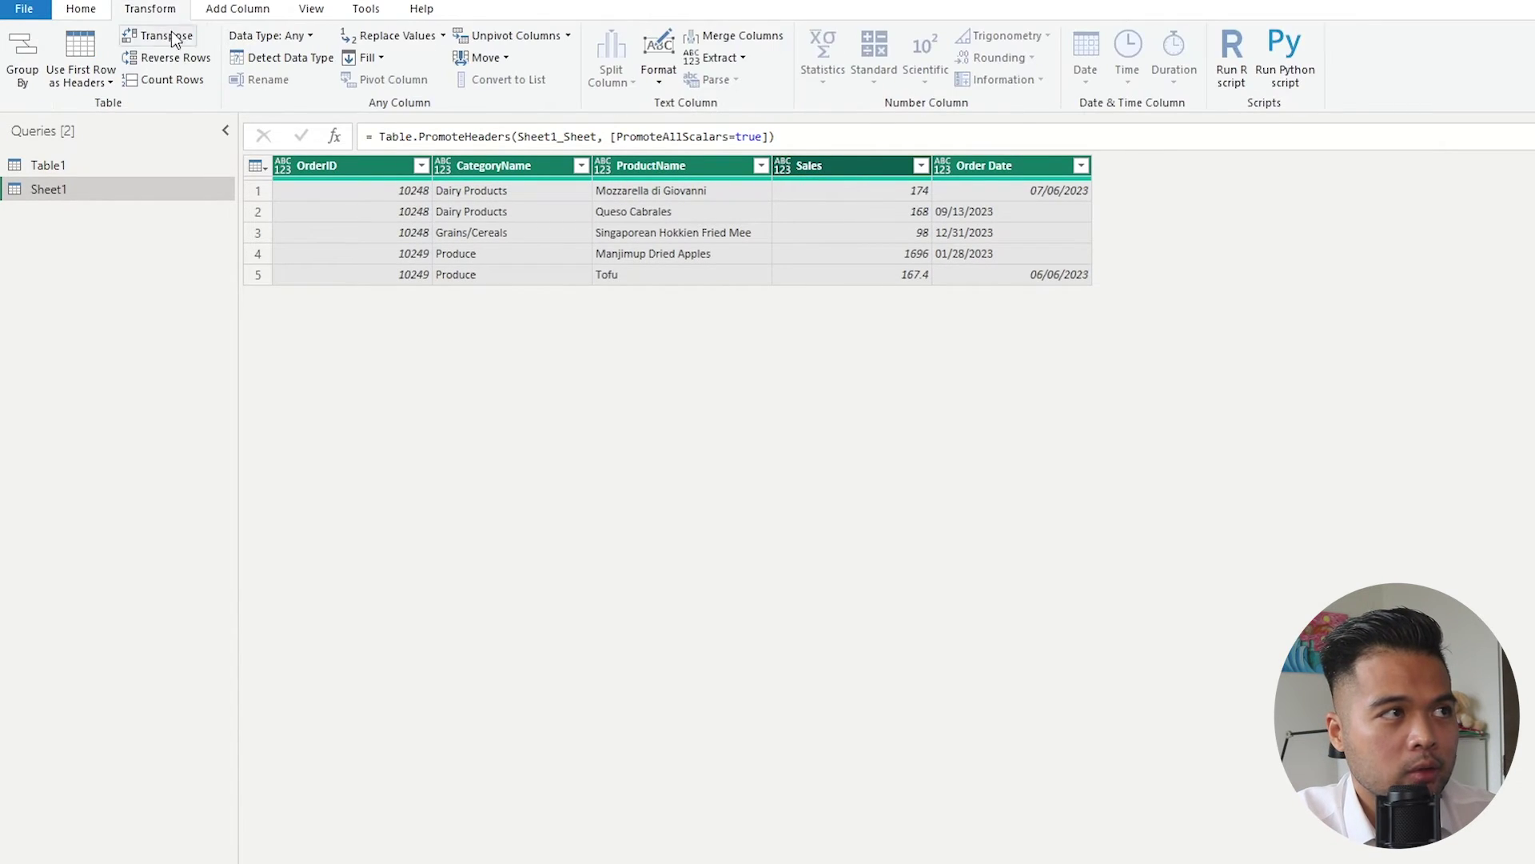
click(272, 58)
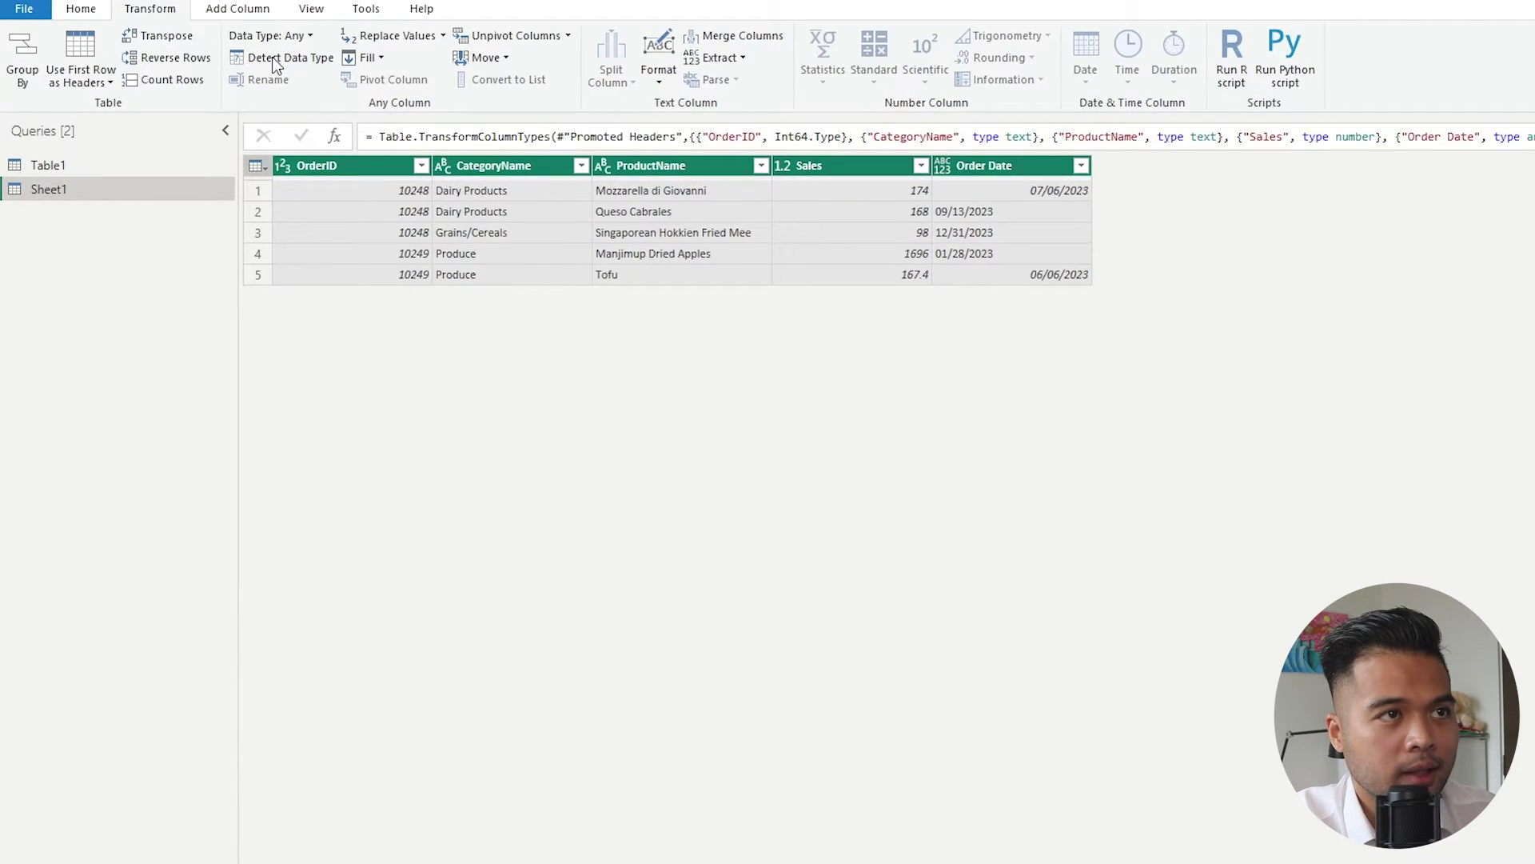
click(366, 261)
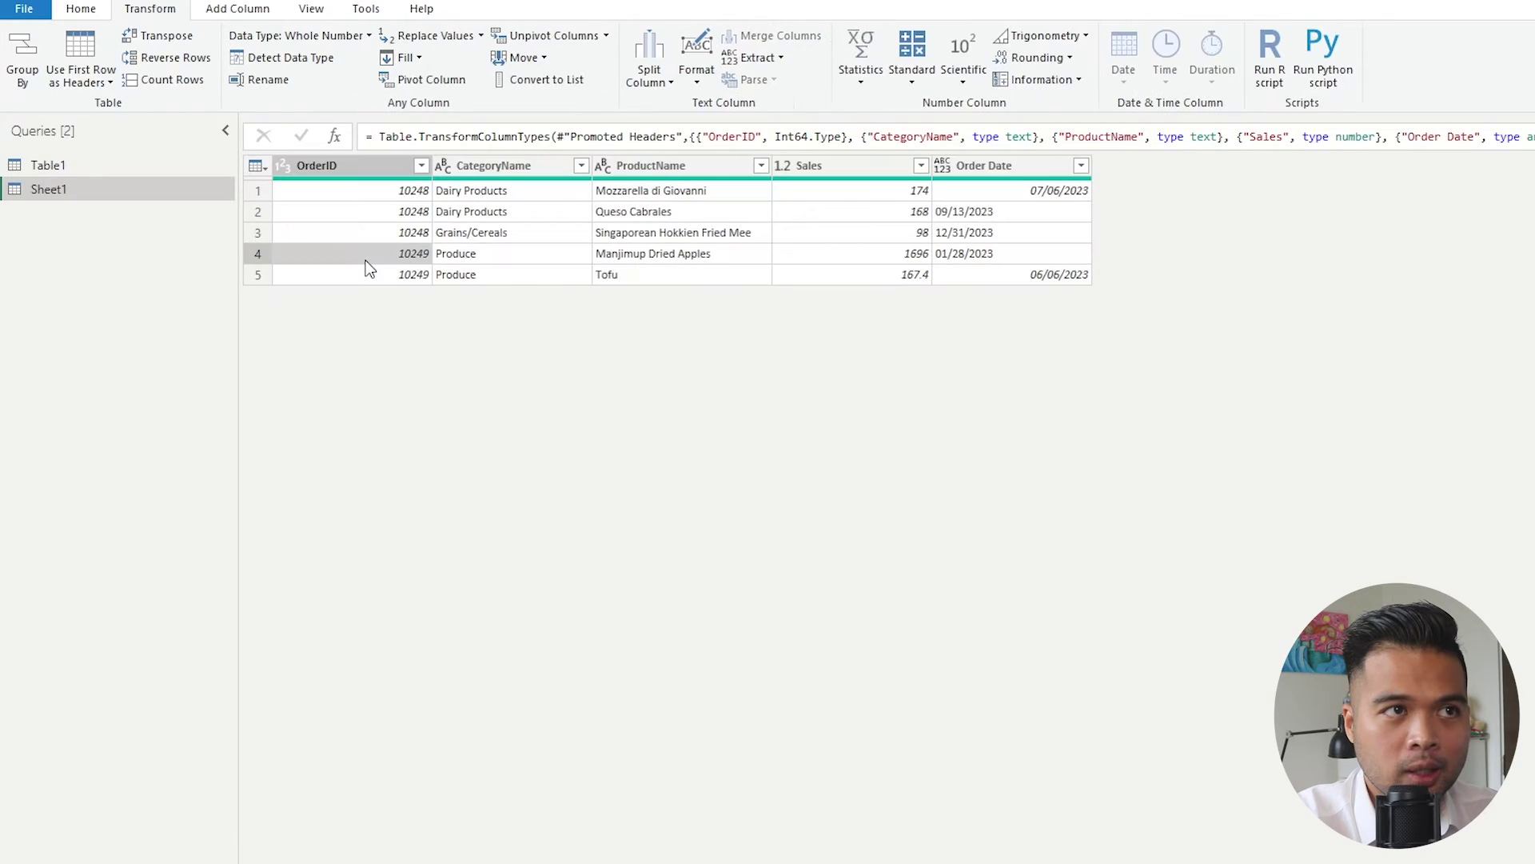
- Inspect the mixed Order Date values in rows 2–5 and select the Order Date column
click(1072, 196)
click(1072, 274)
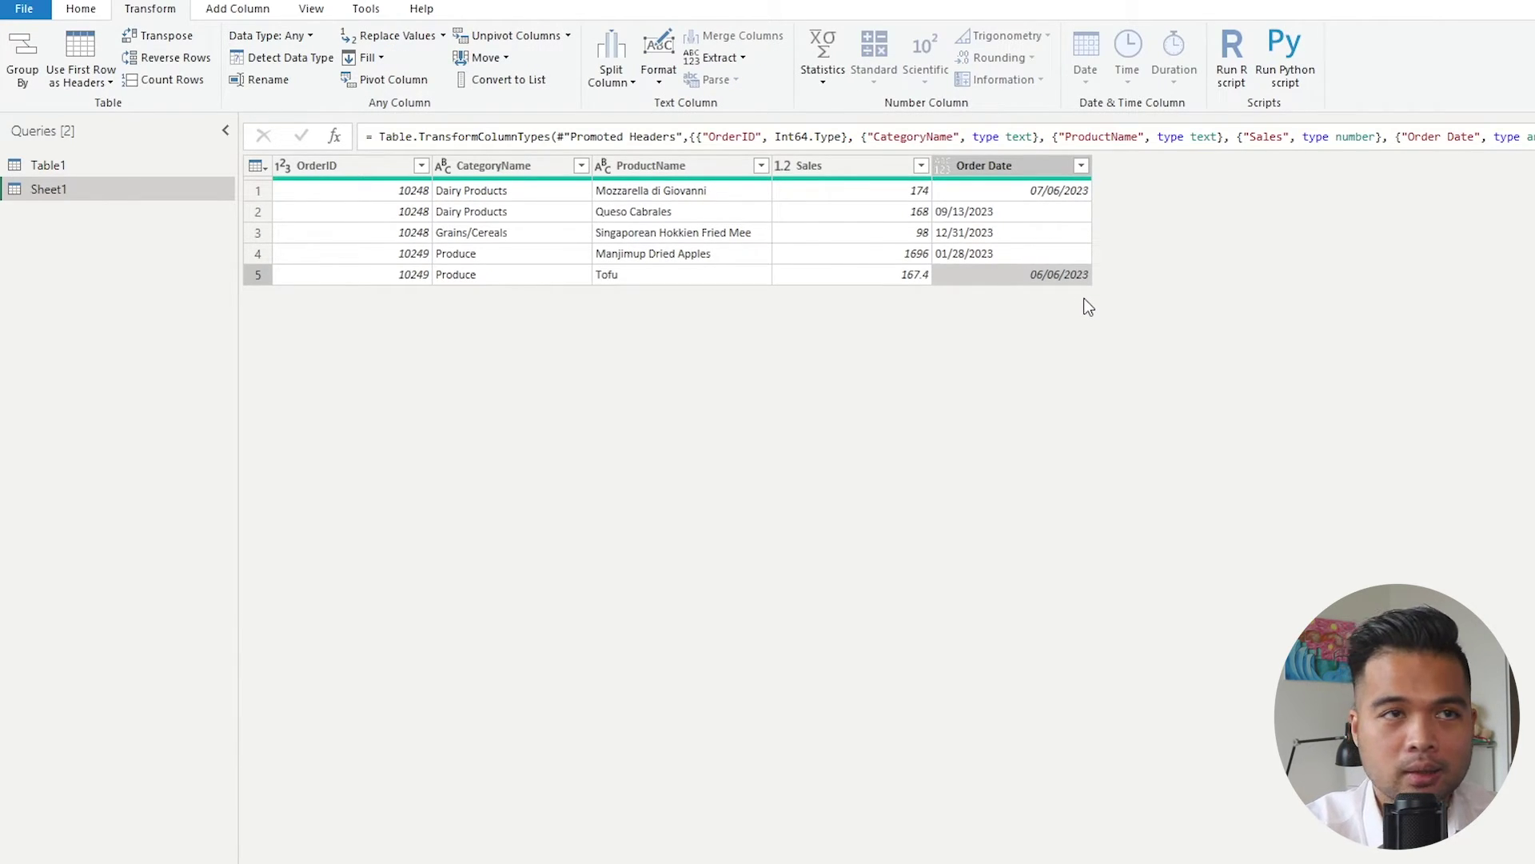
click(1020, 213)
click(1020, 236)
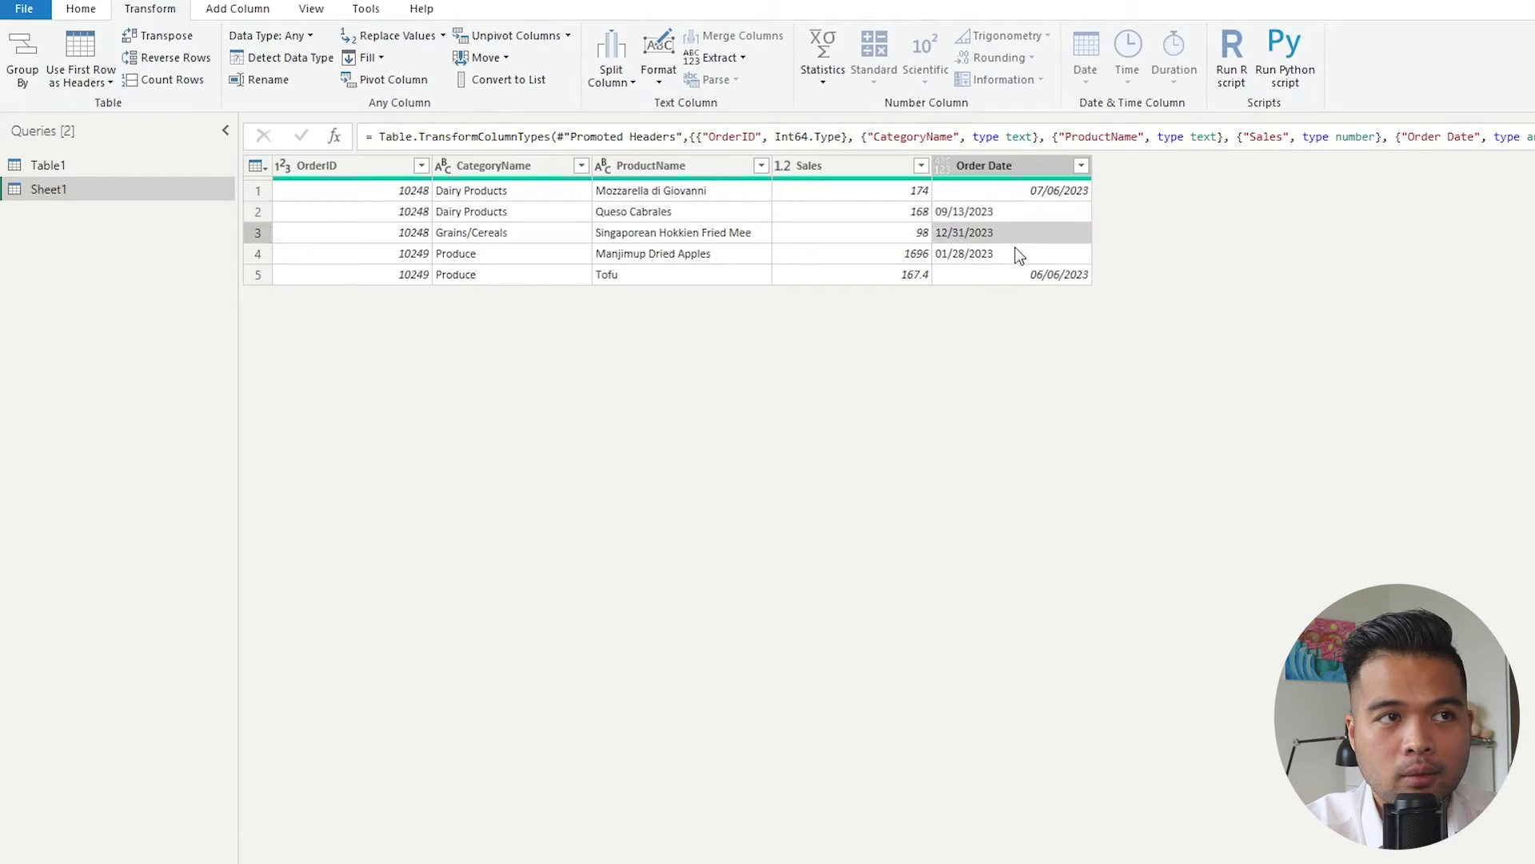
click(1014, 256)
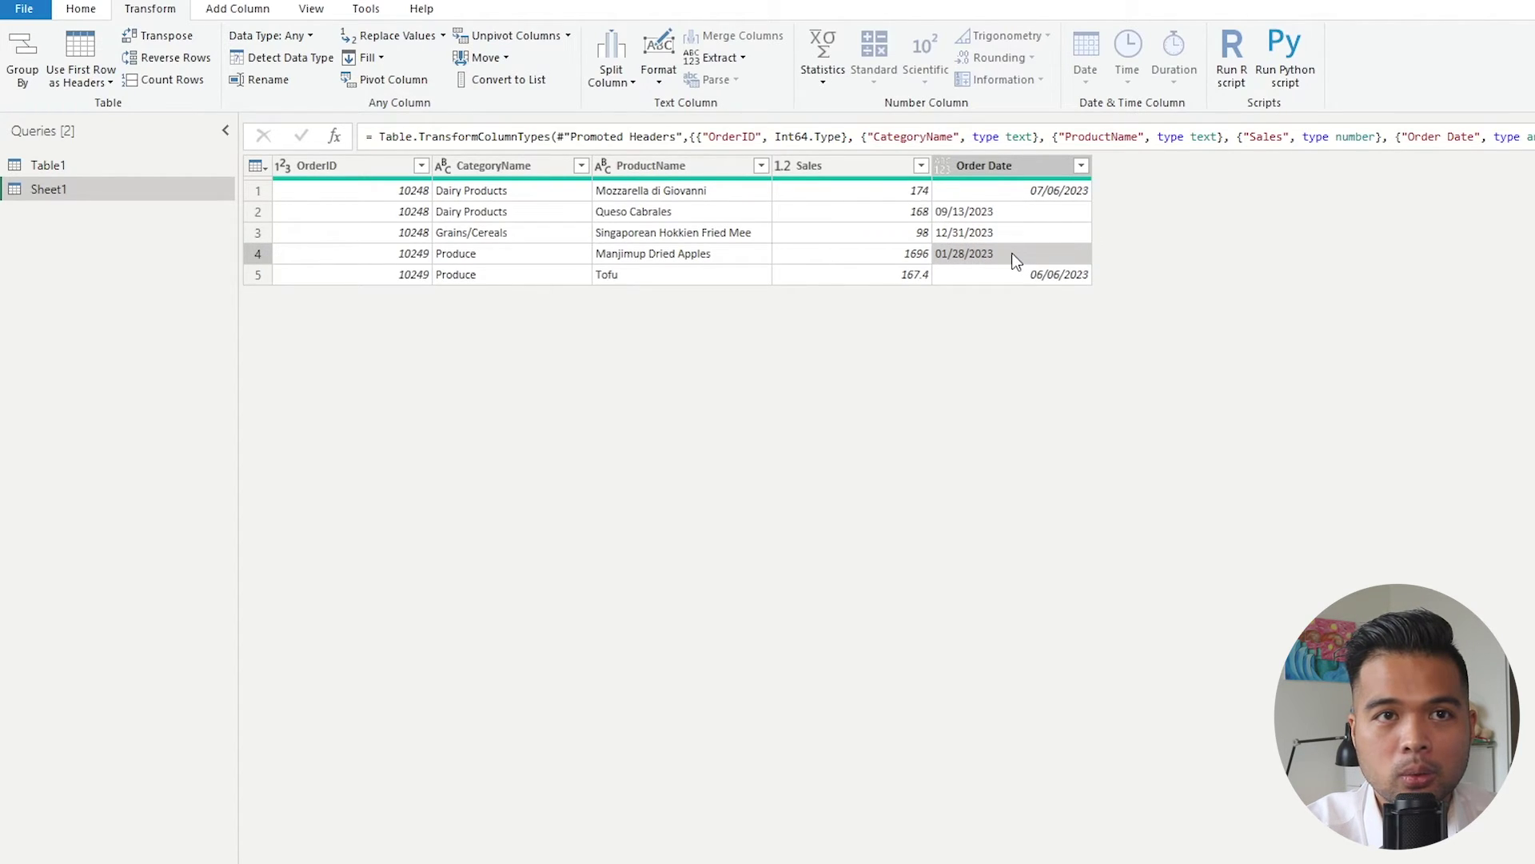
click(988, 164)
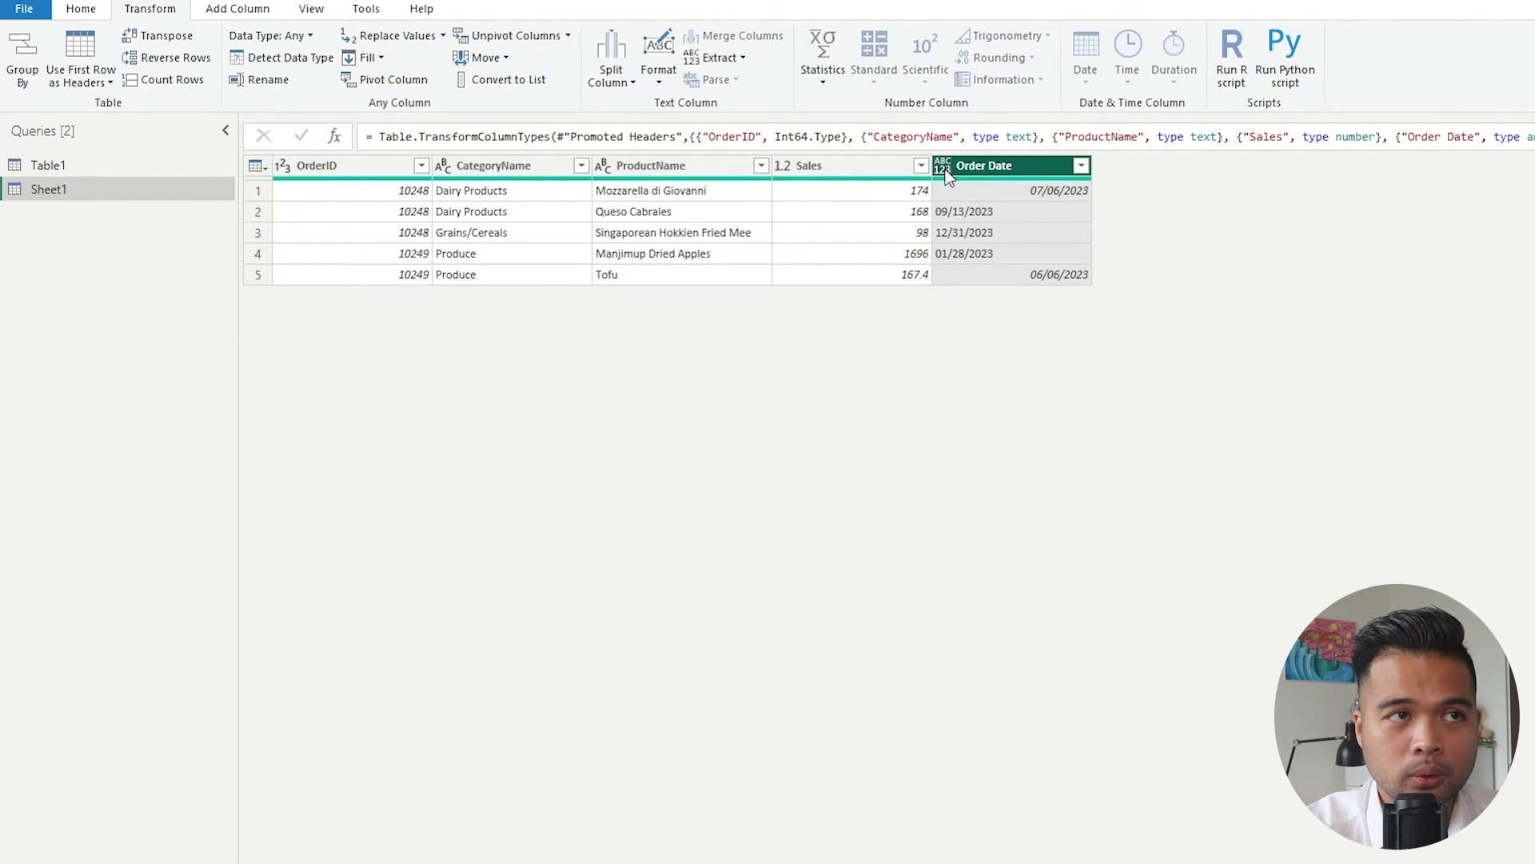
- Change Order Date to the Date type using the English (United States) locale
click(945, 170)
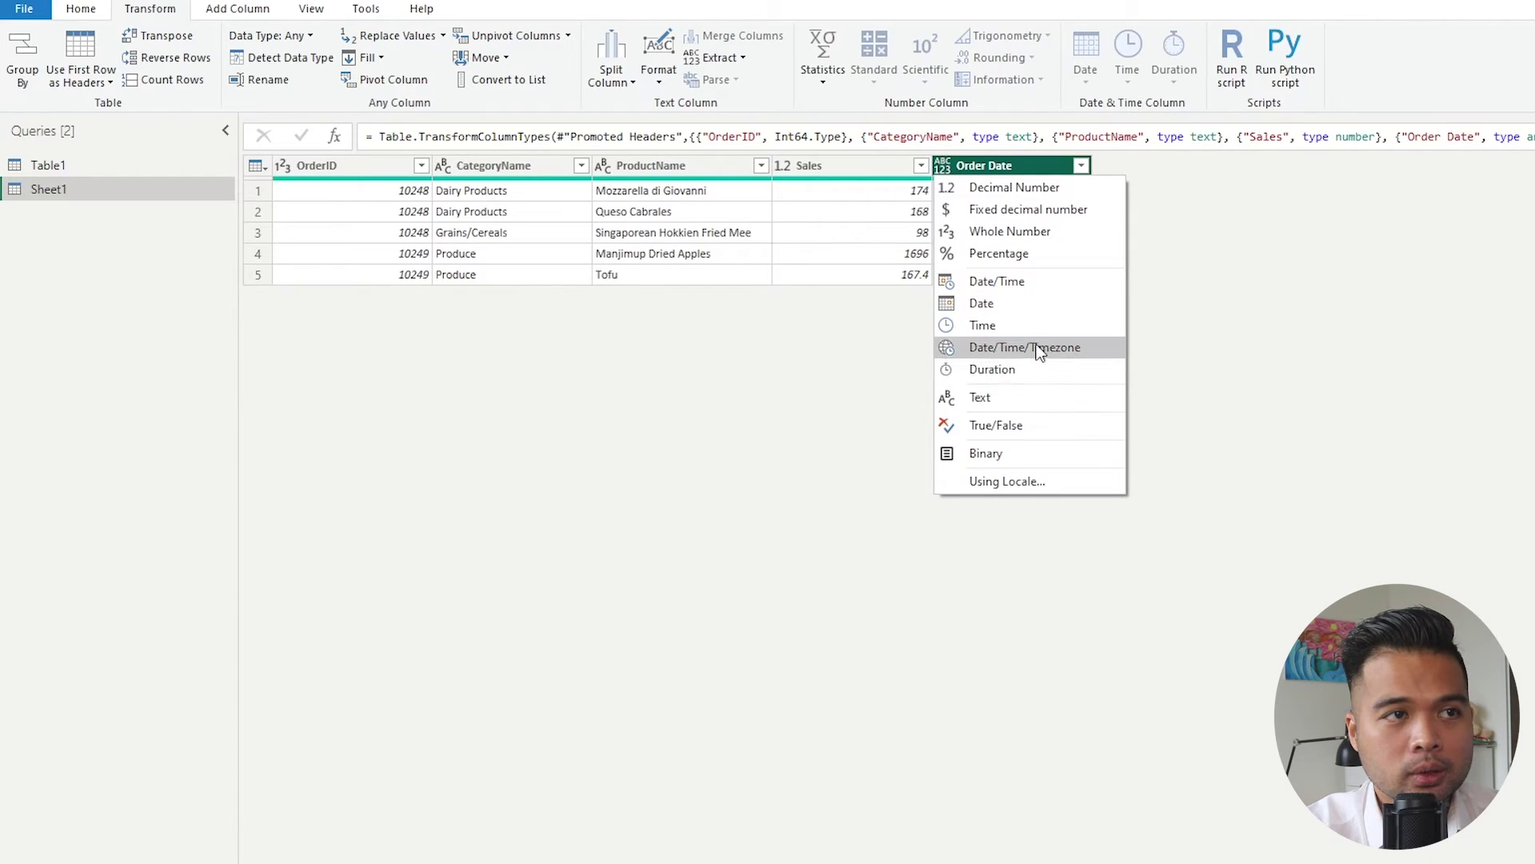
click(1038, 477)
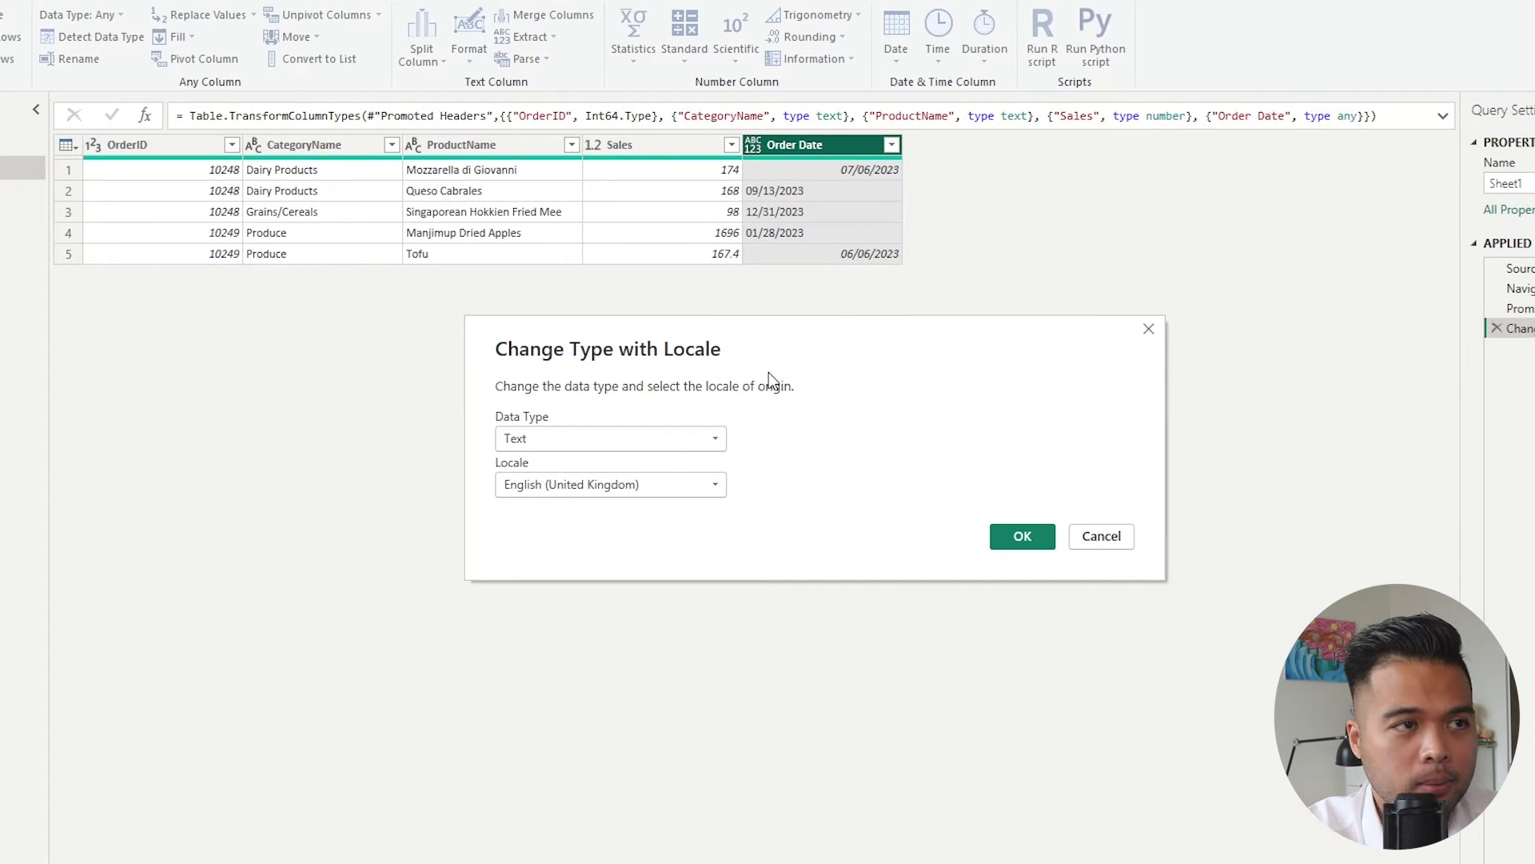
click(716, 441)
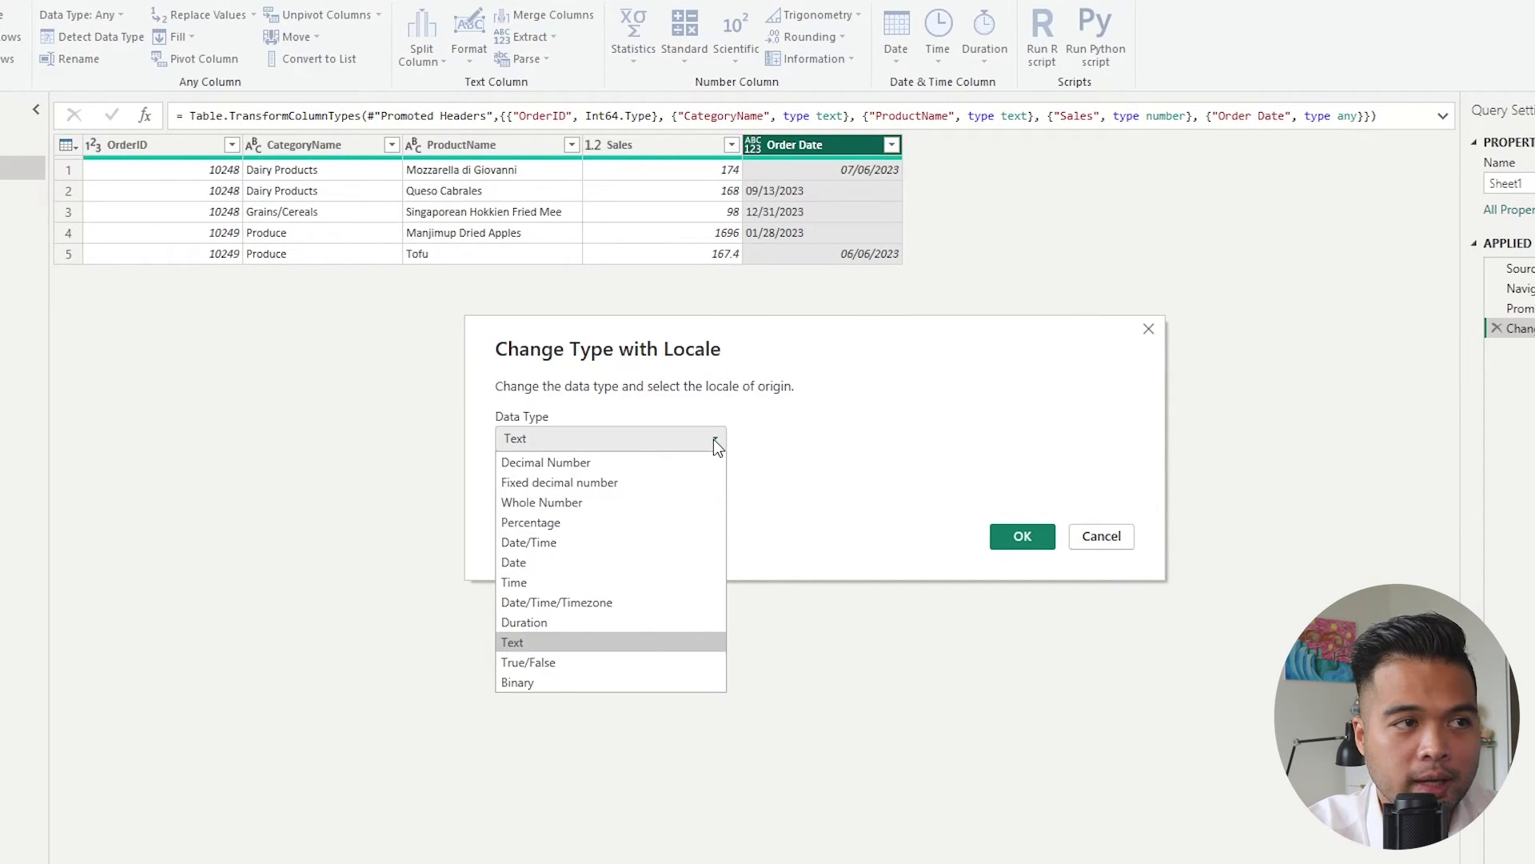
click(681, 561)
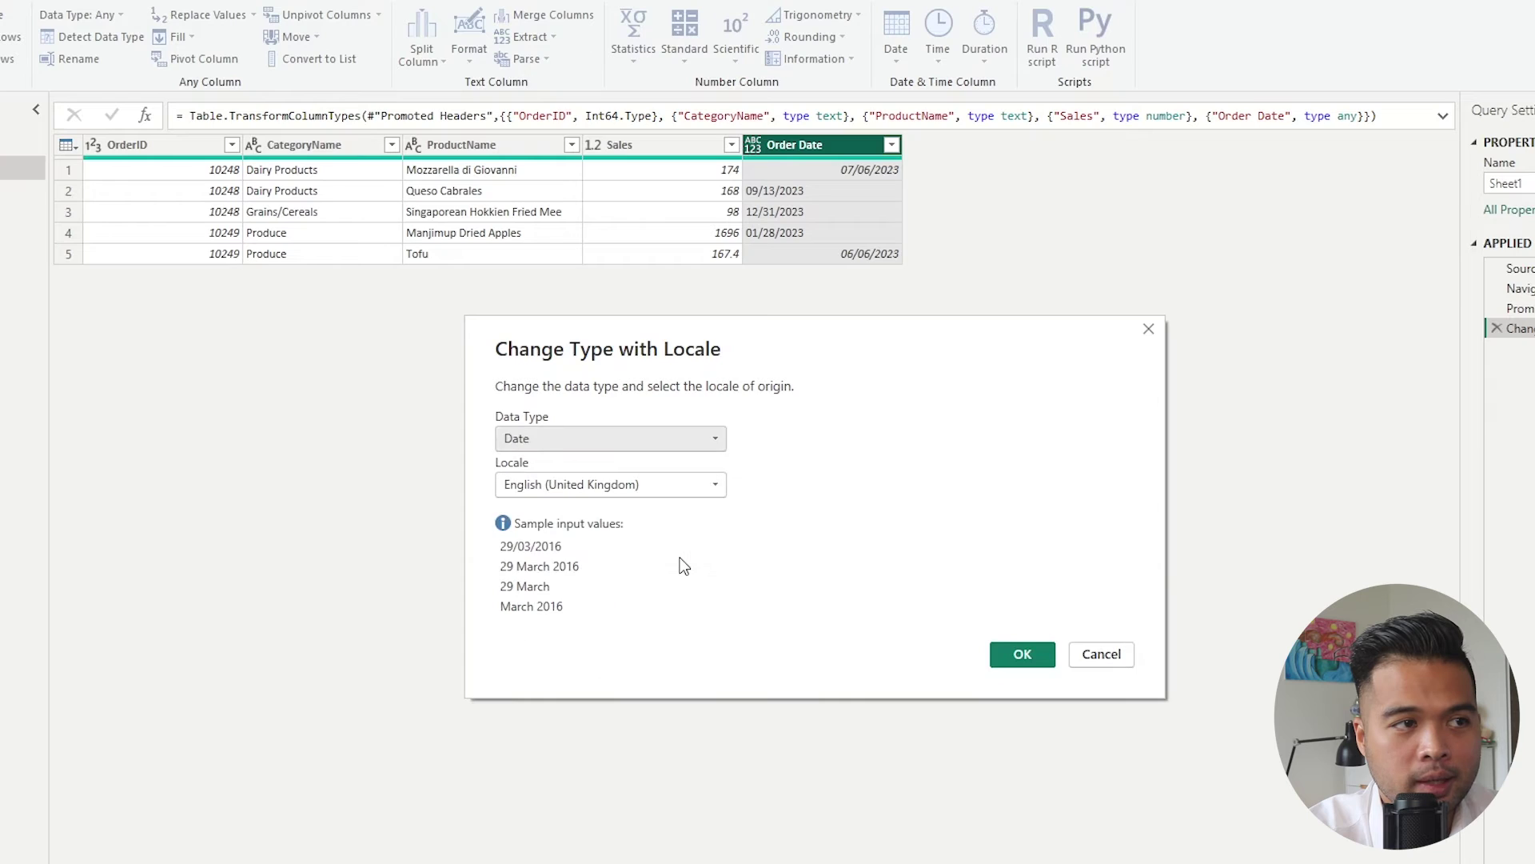
click(564, 483)
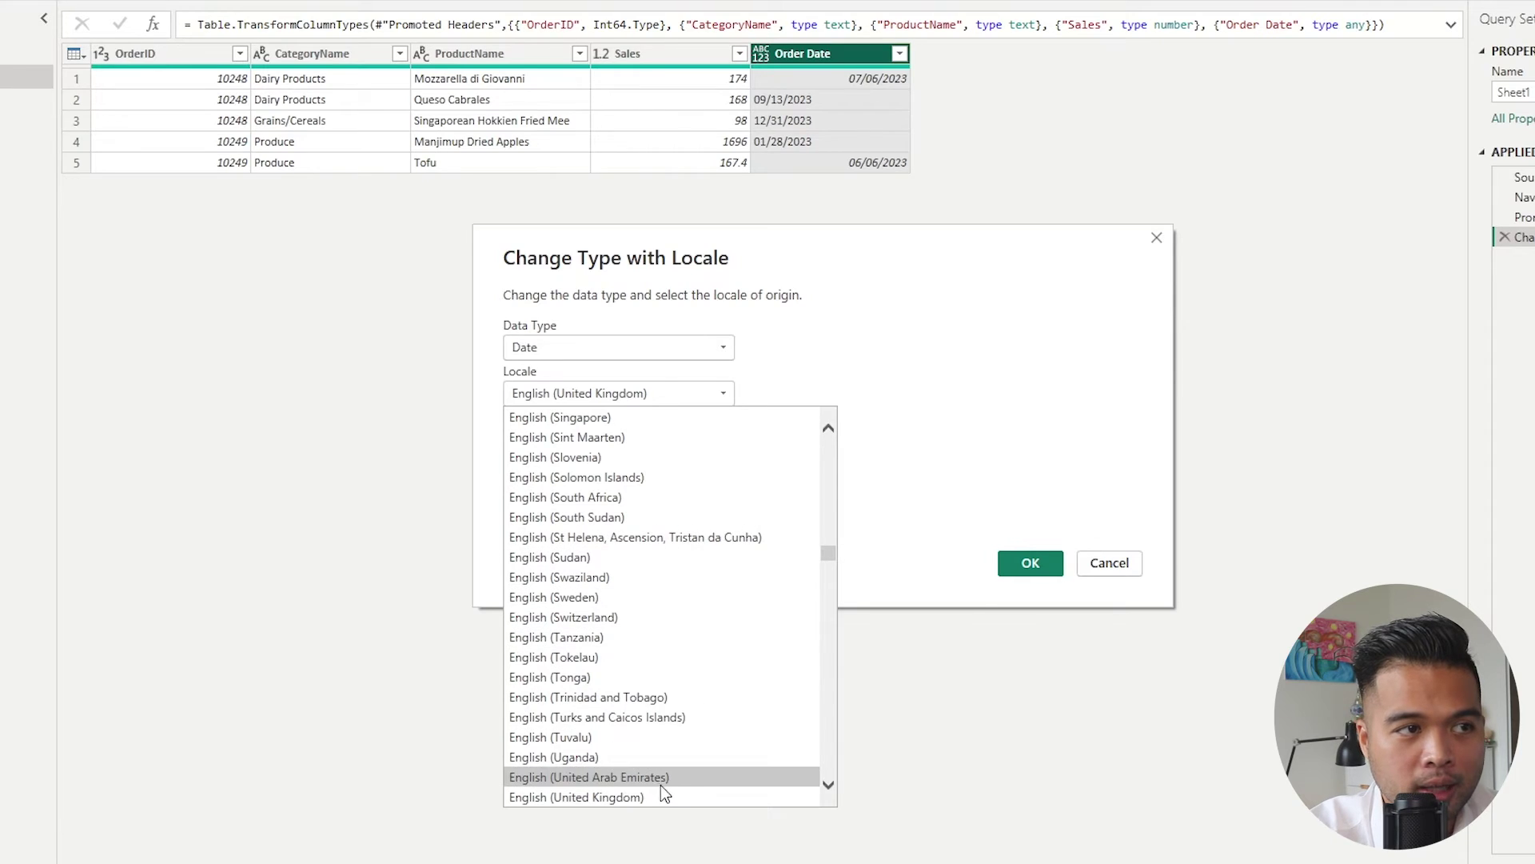
scroll(708, 747, down, 1)
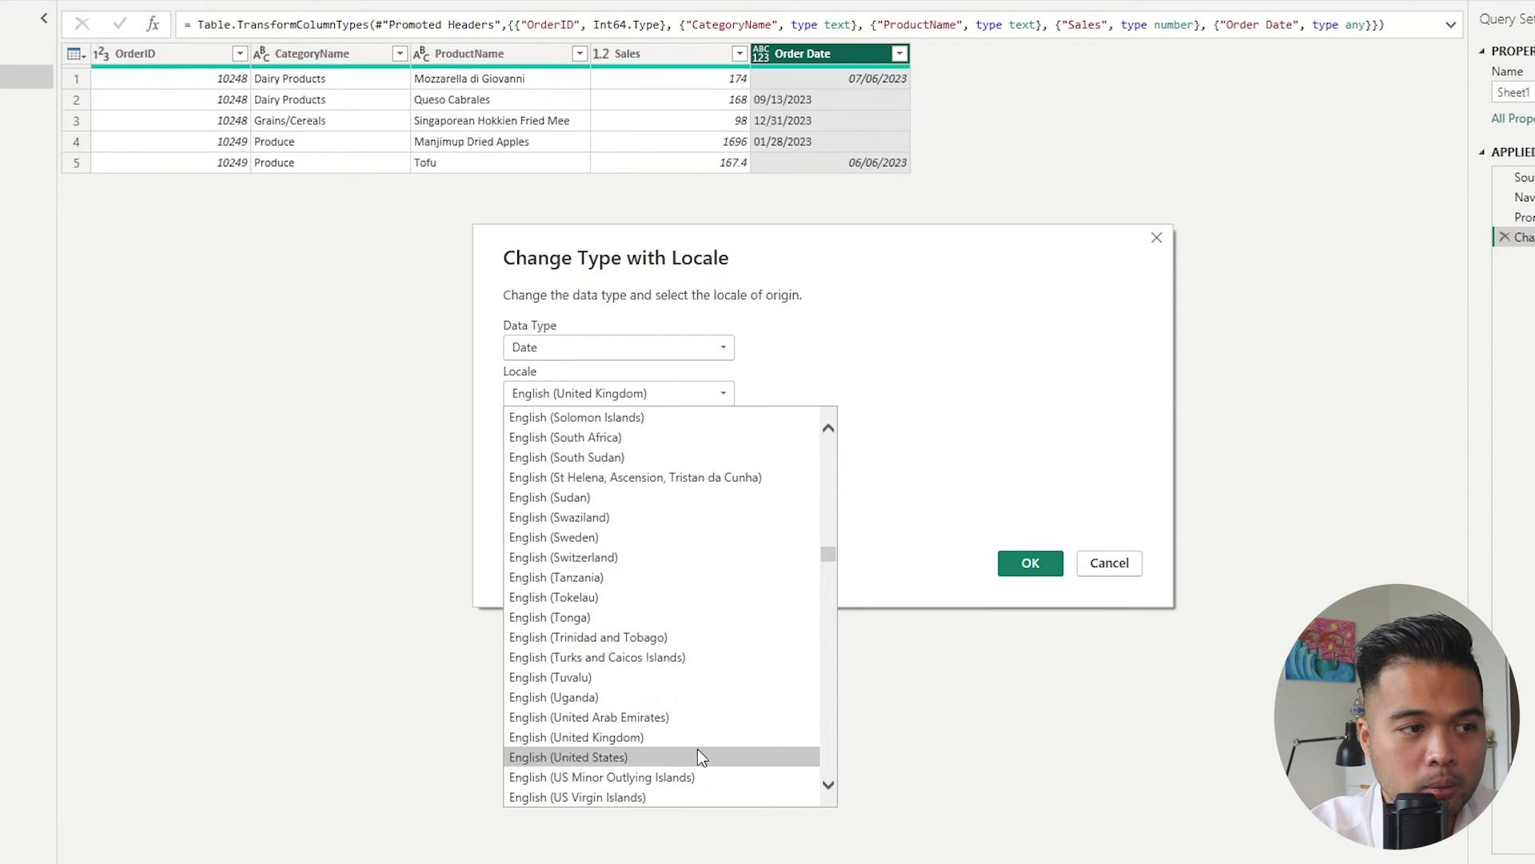
click(686, 756)
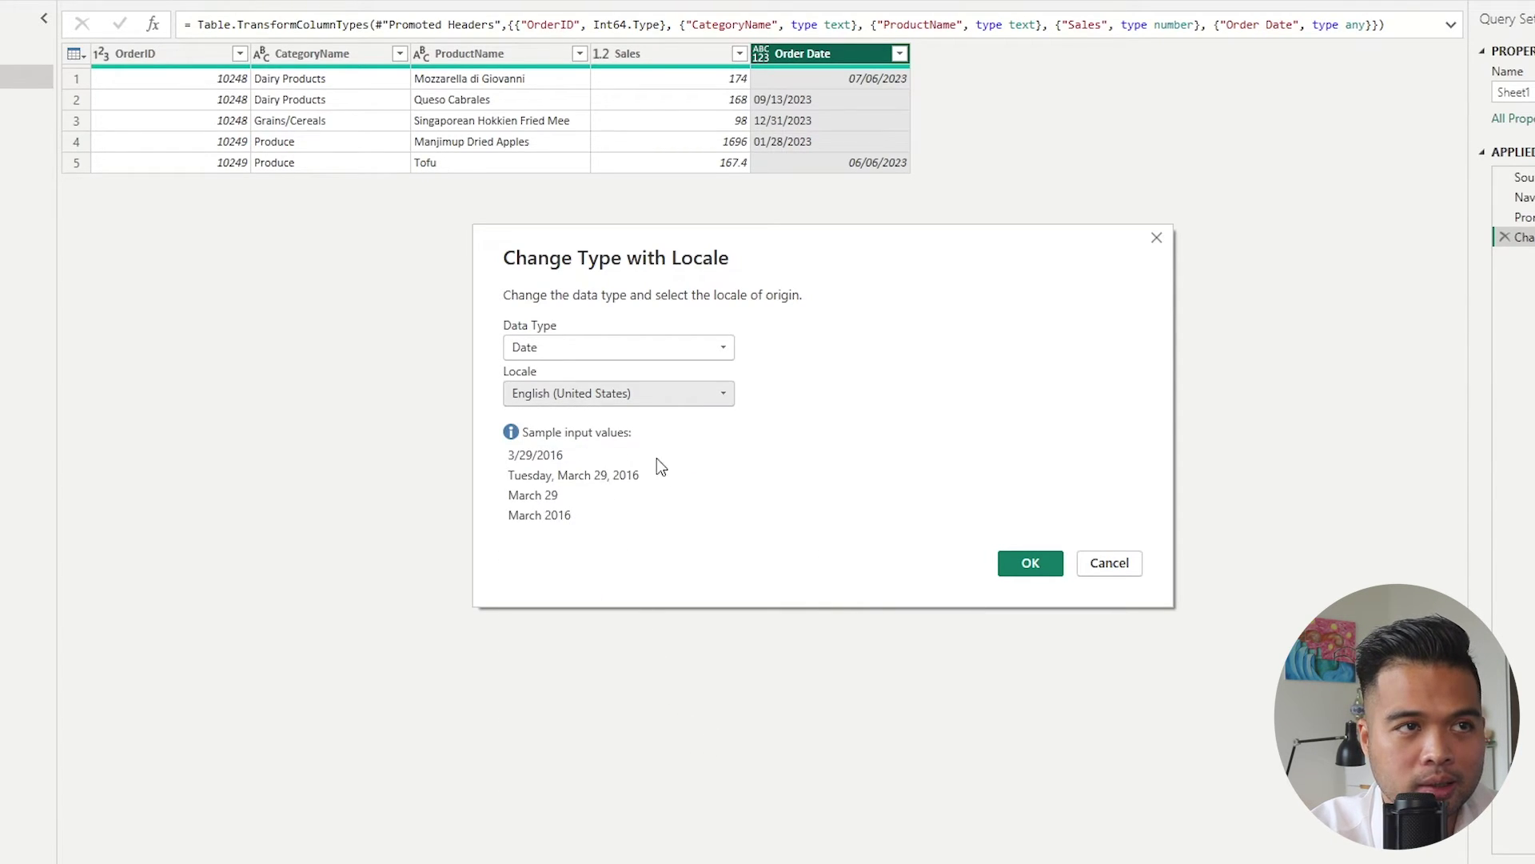
click(1031, 562)
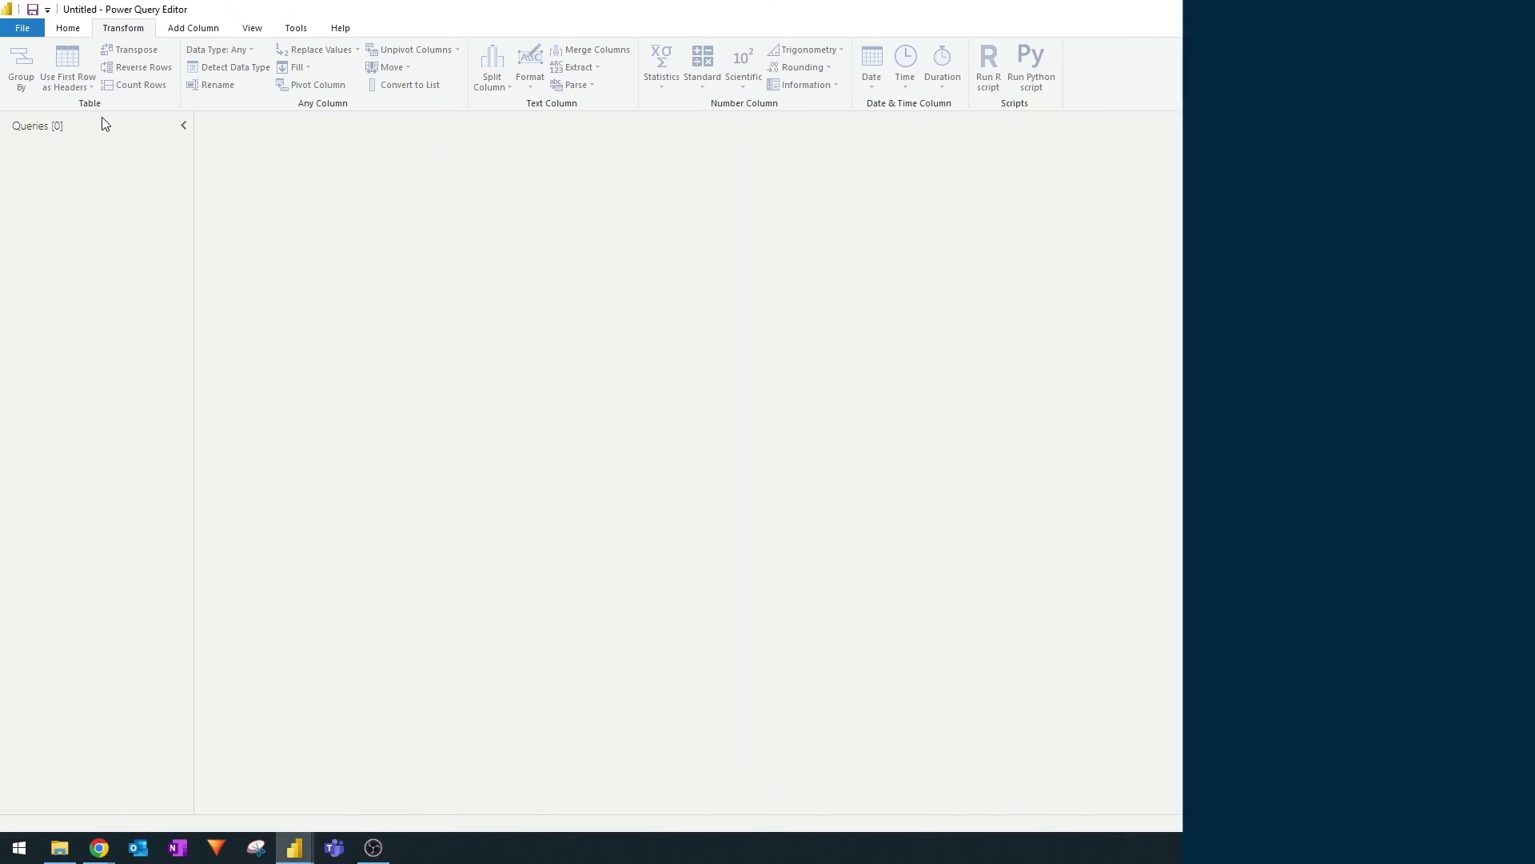
- Close the query editor without applying changes and open the Order with Error.xlsx workbook
click(1516, 8)
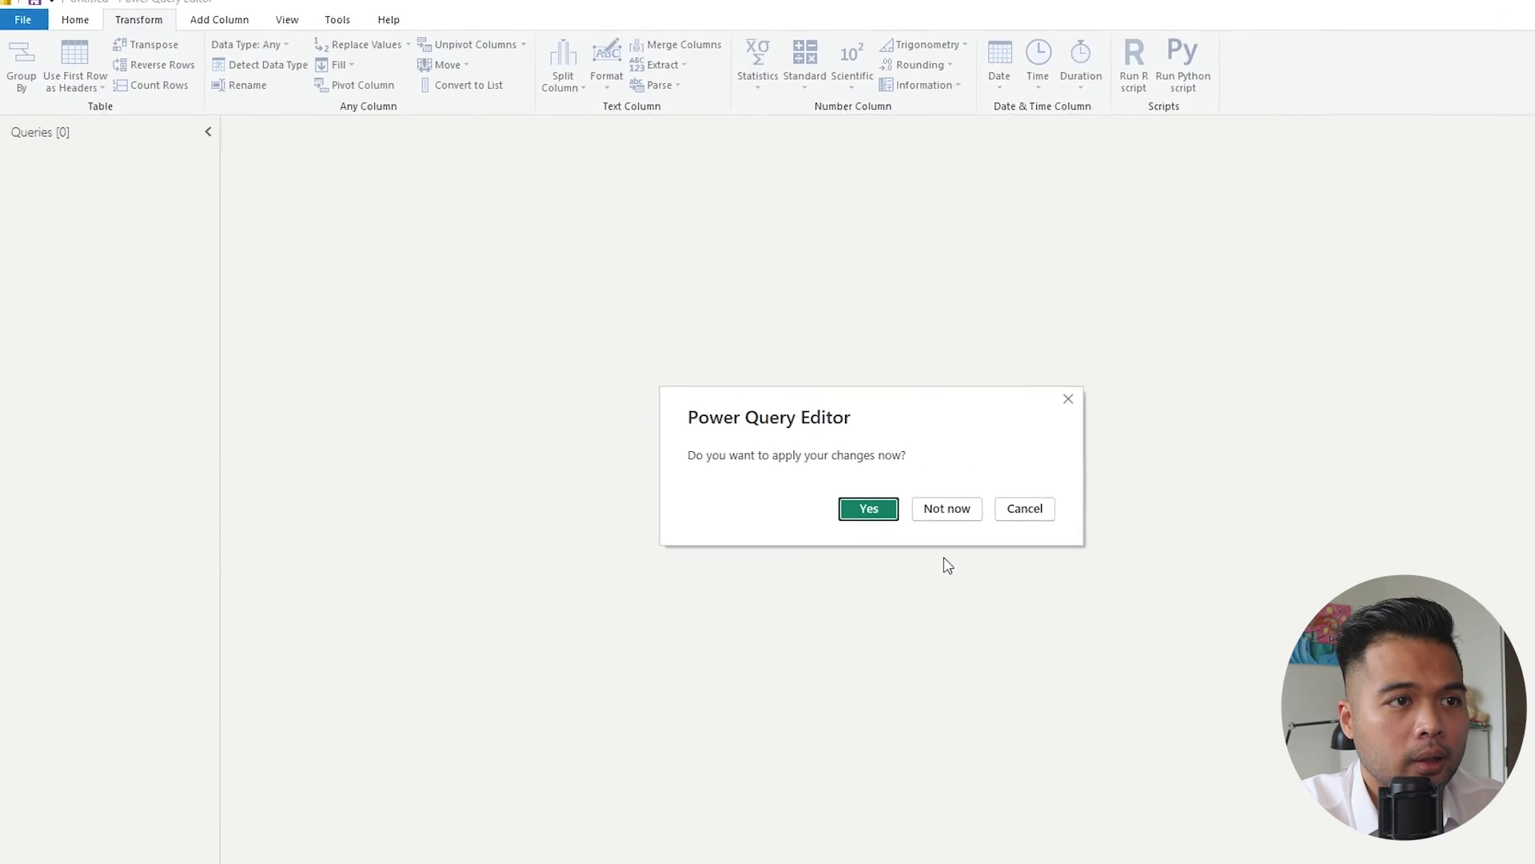
click(803, 459)
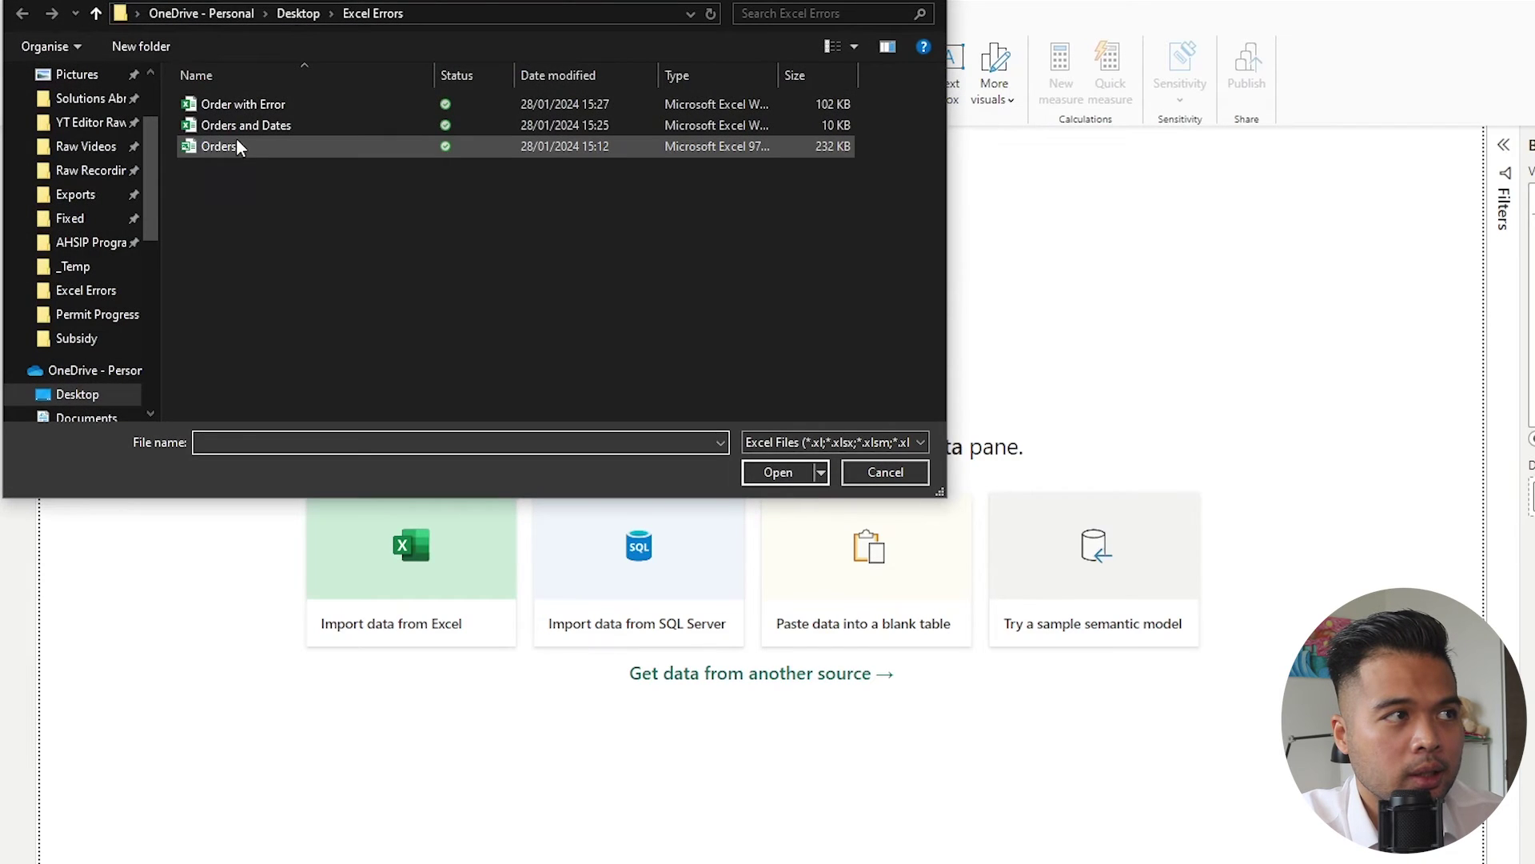
click(251, 107)
double_click(251, 107)
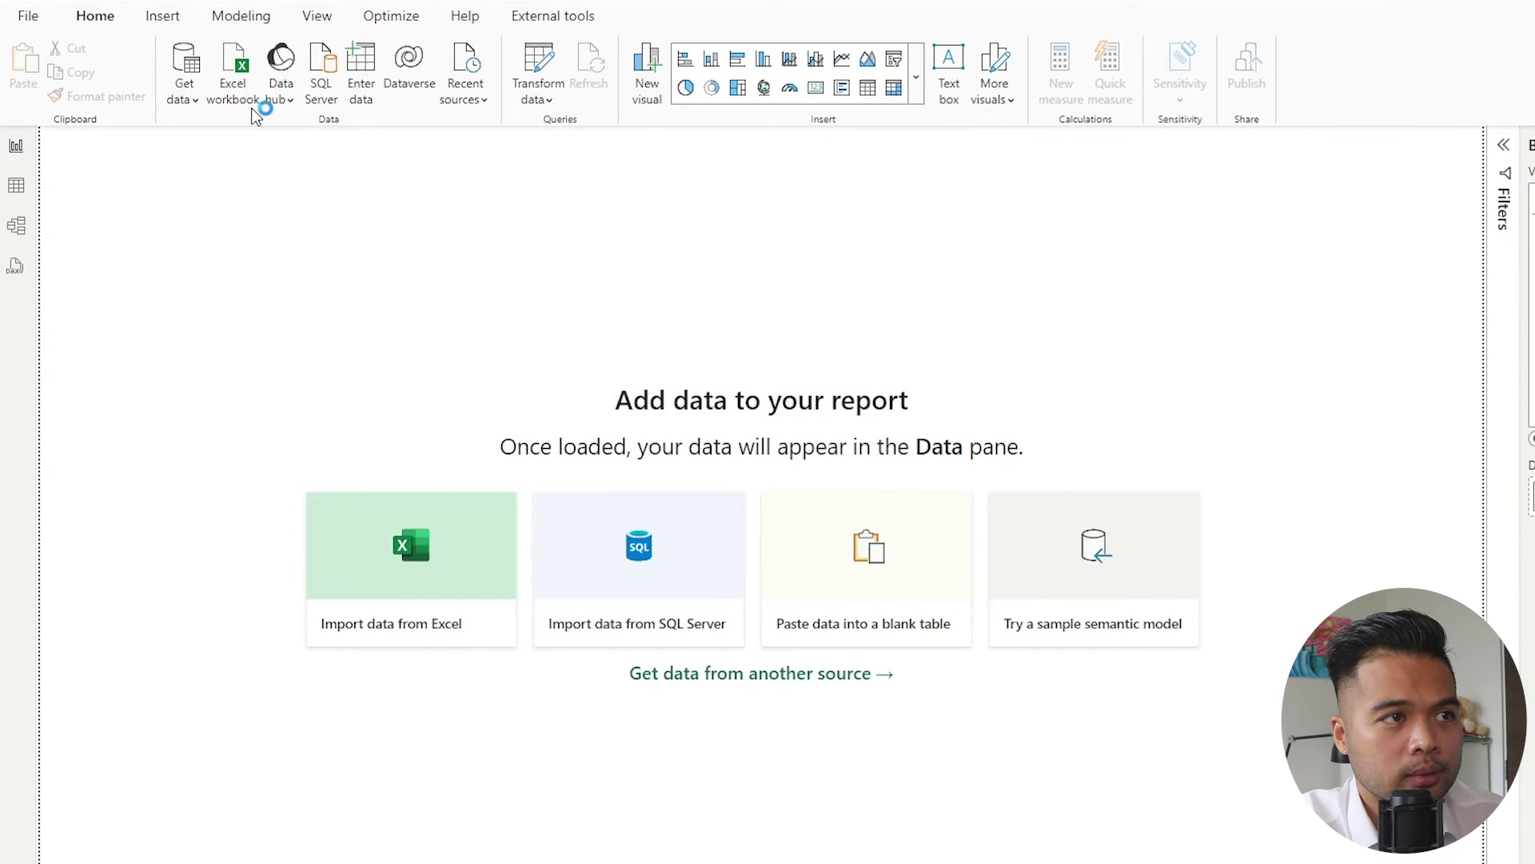
- Choose the Orders sheet instead of Table1 and load it into the query editor
click(325, 301)
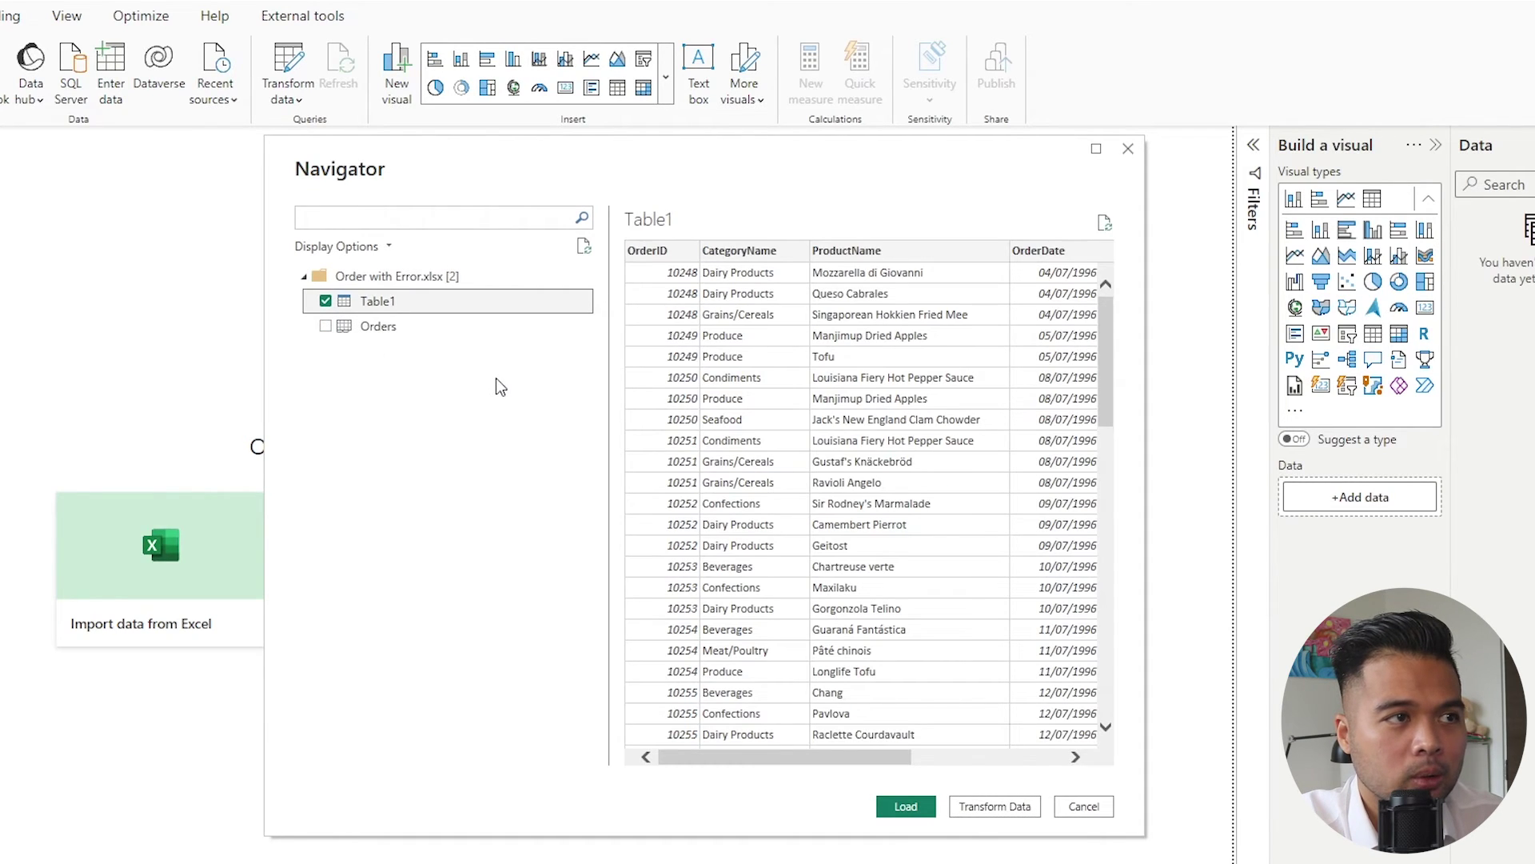
mouse_move(827, 757)
mouse_down()
mouse_move(982, 756)
mouse_move(835, 758)
mouse_up()
scroll(932, 627, down, 10)
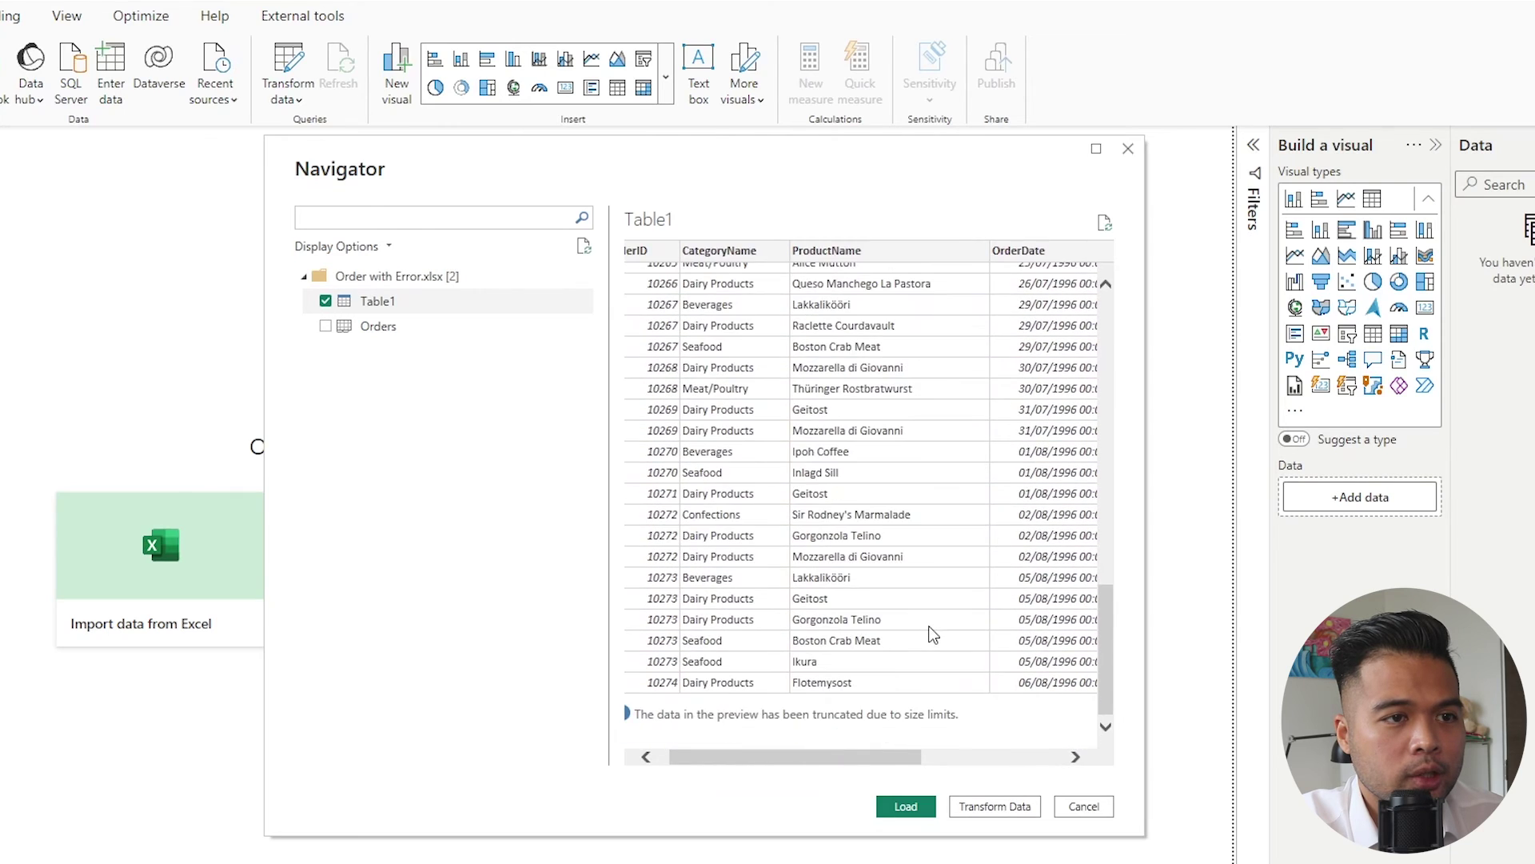
scroll(933, 634, up, 10)
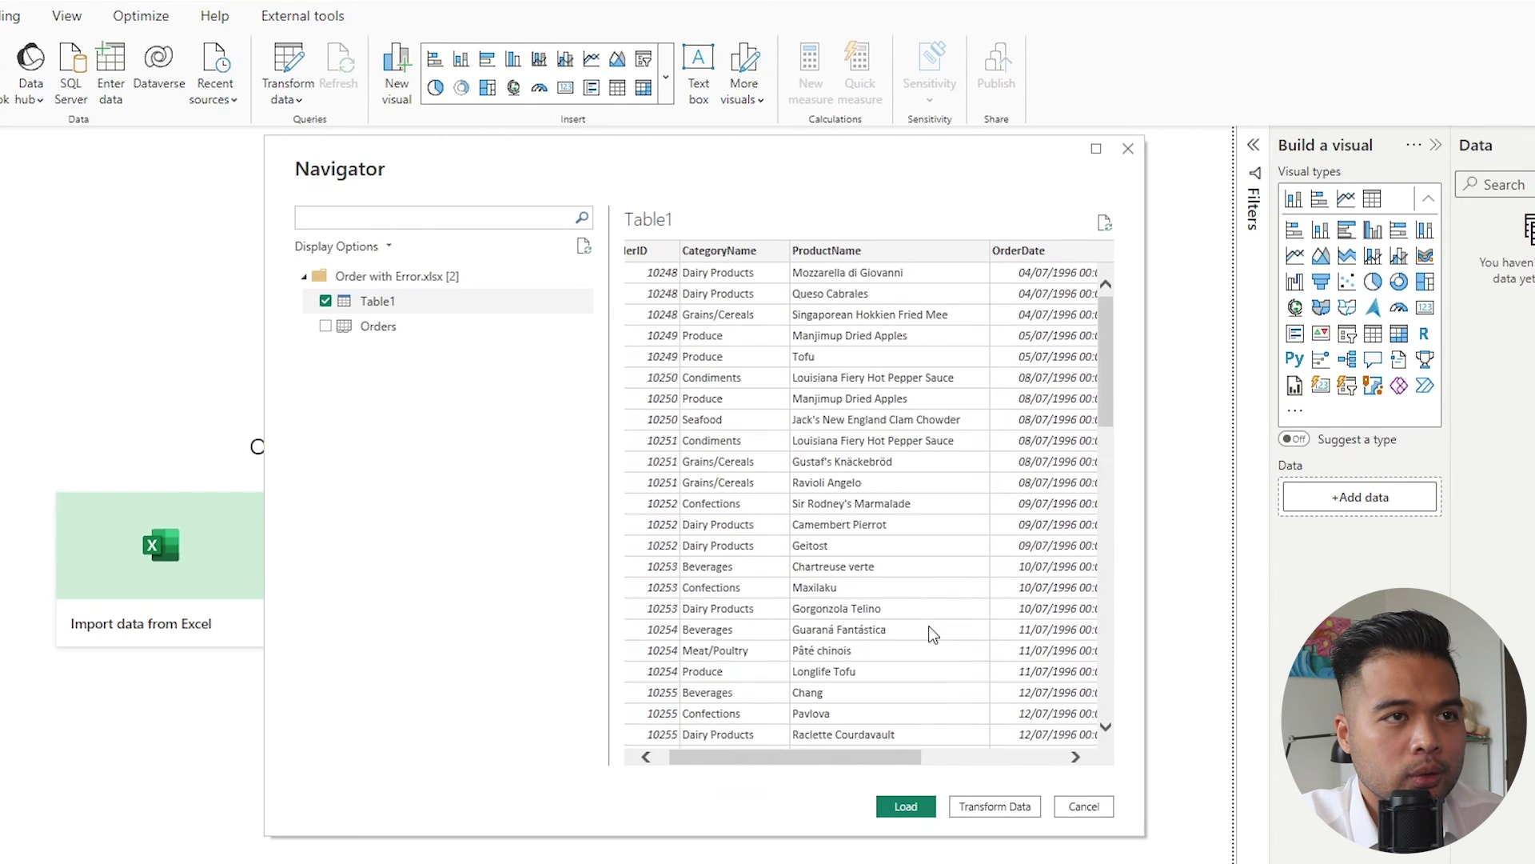
click(325, 301)
click(325, 325)
click(995, 806)
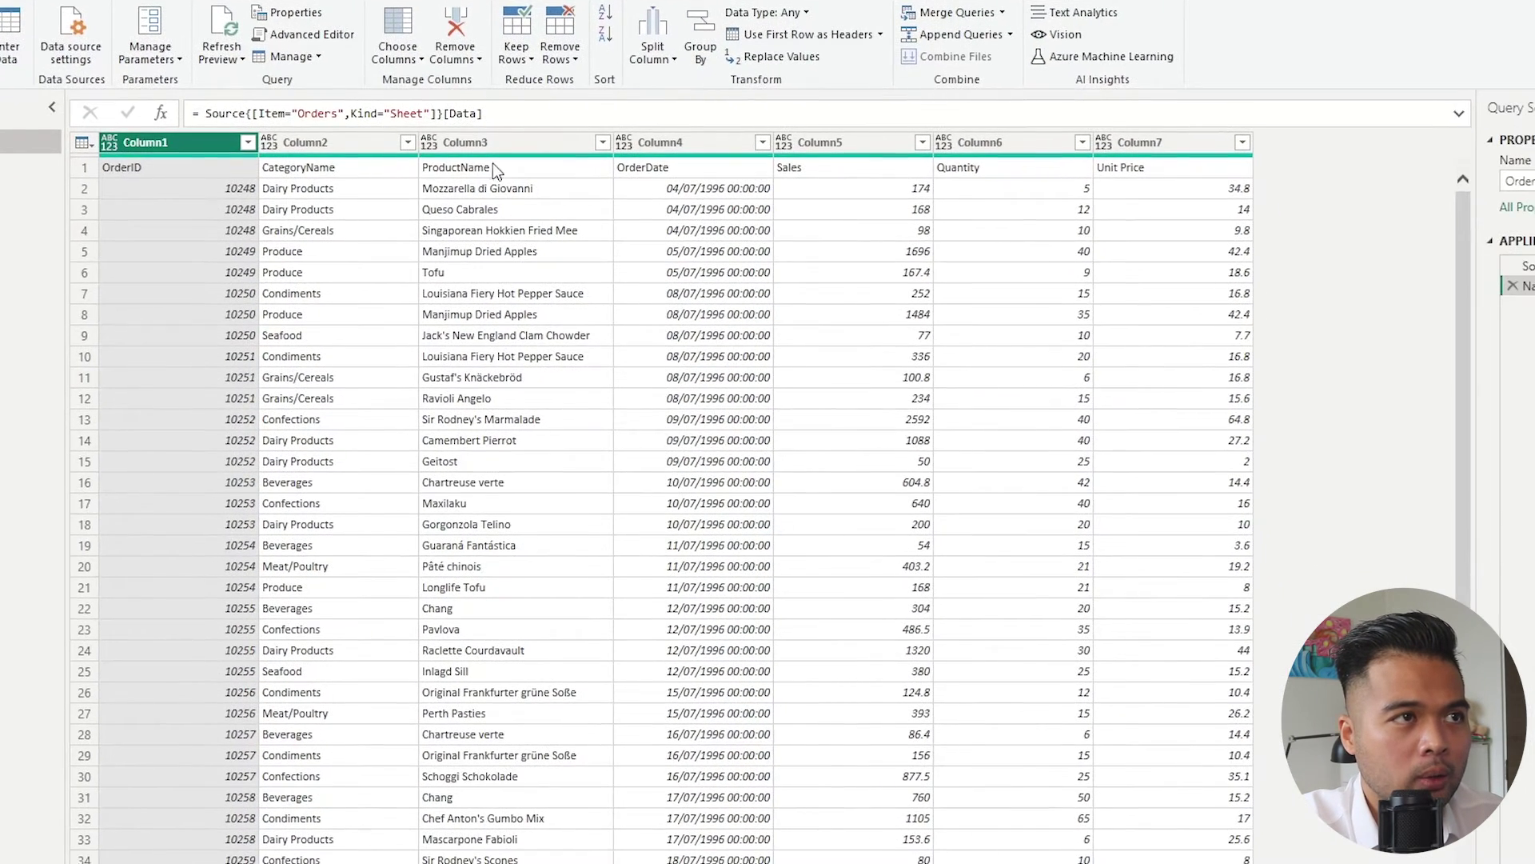
- Promote Orders' first row to headers and detect data types on all seven columns, checking Quantity and Unit Price
click(650, 146)
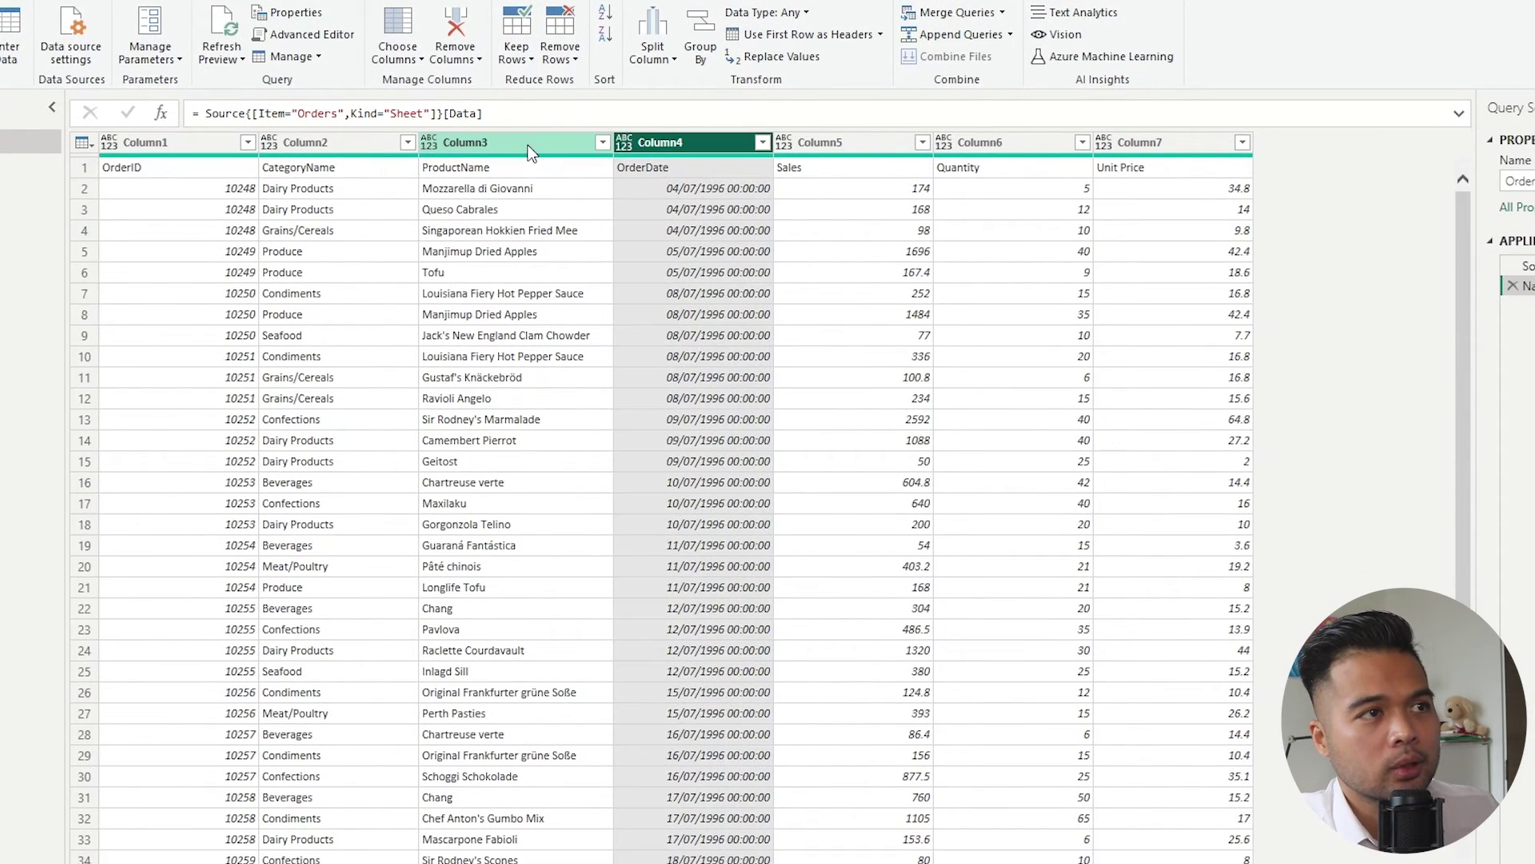
click(740, 35)
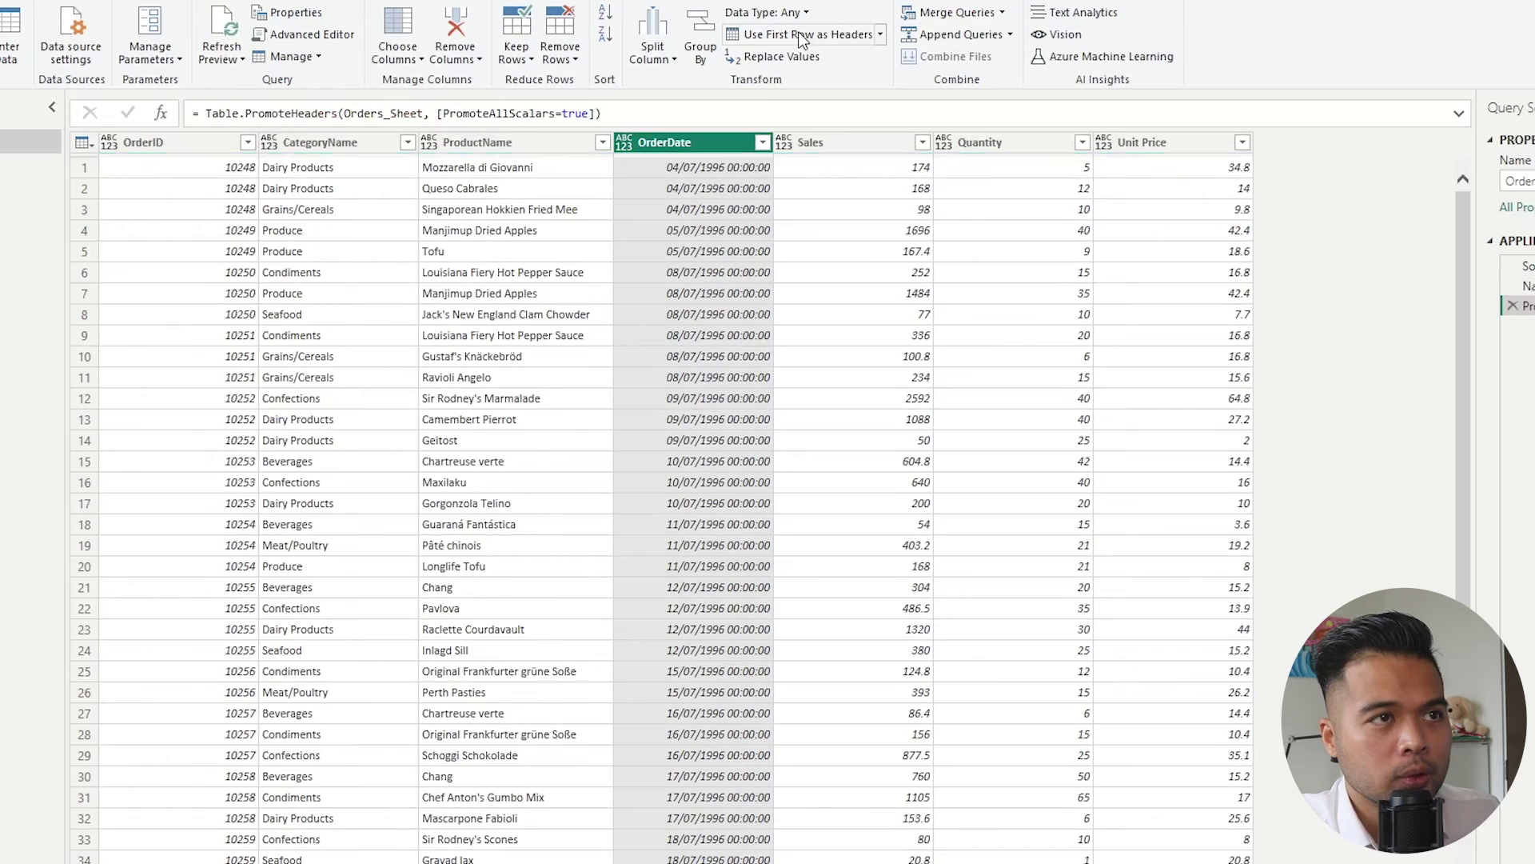
click(817, 152)
key(ctrl+a)
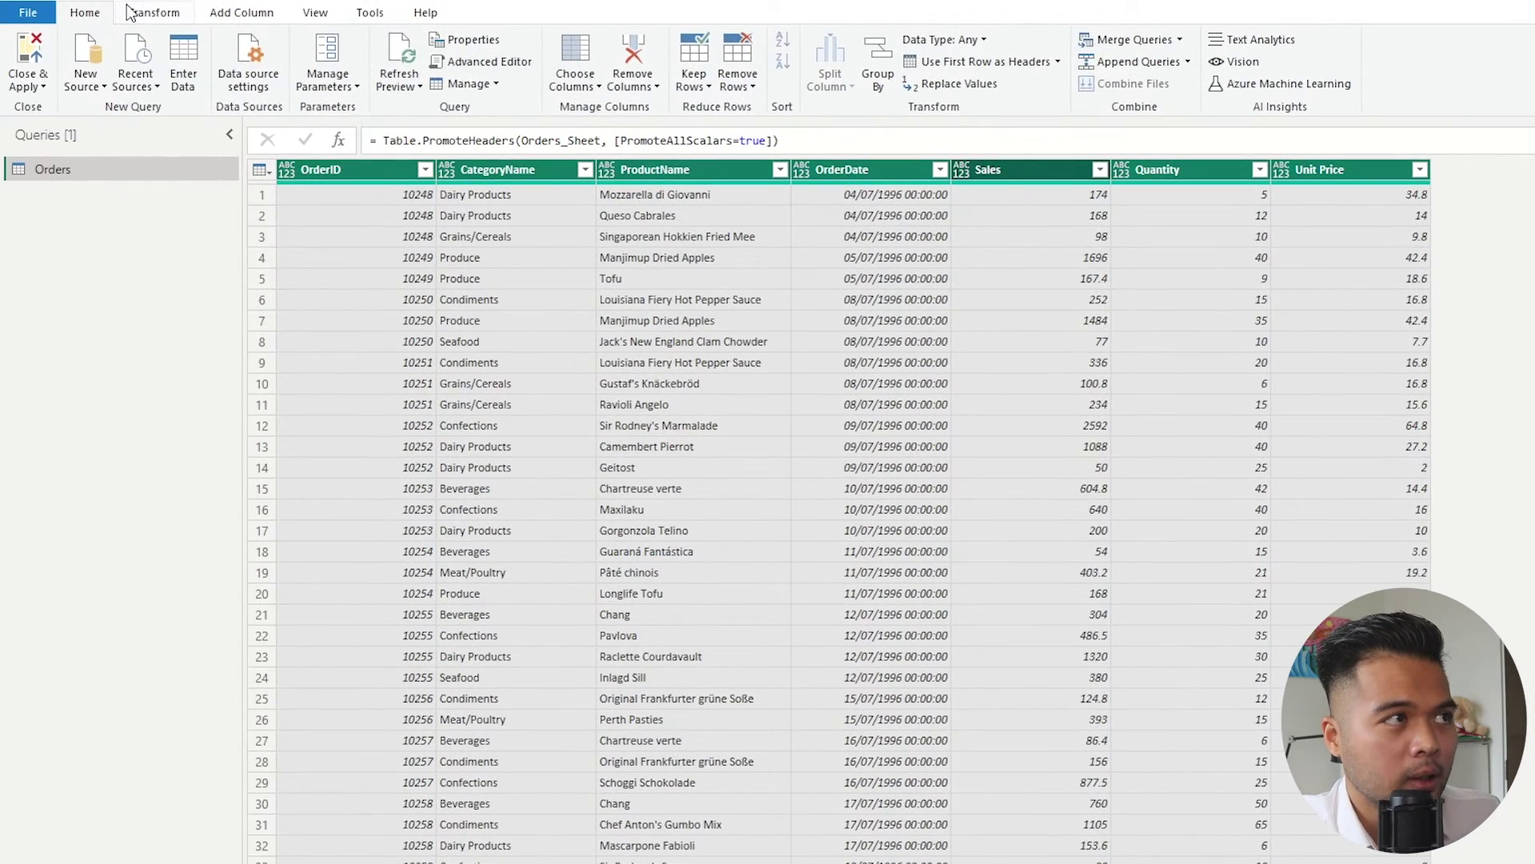
click(0, 0)
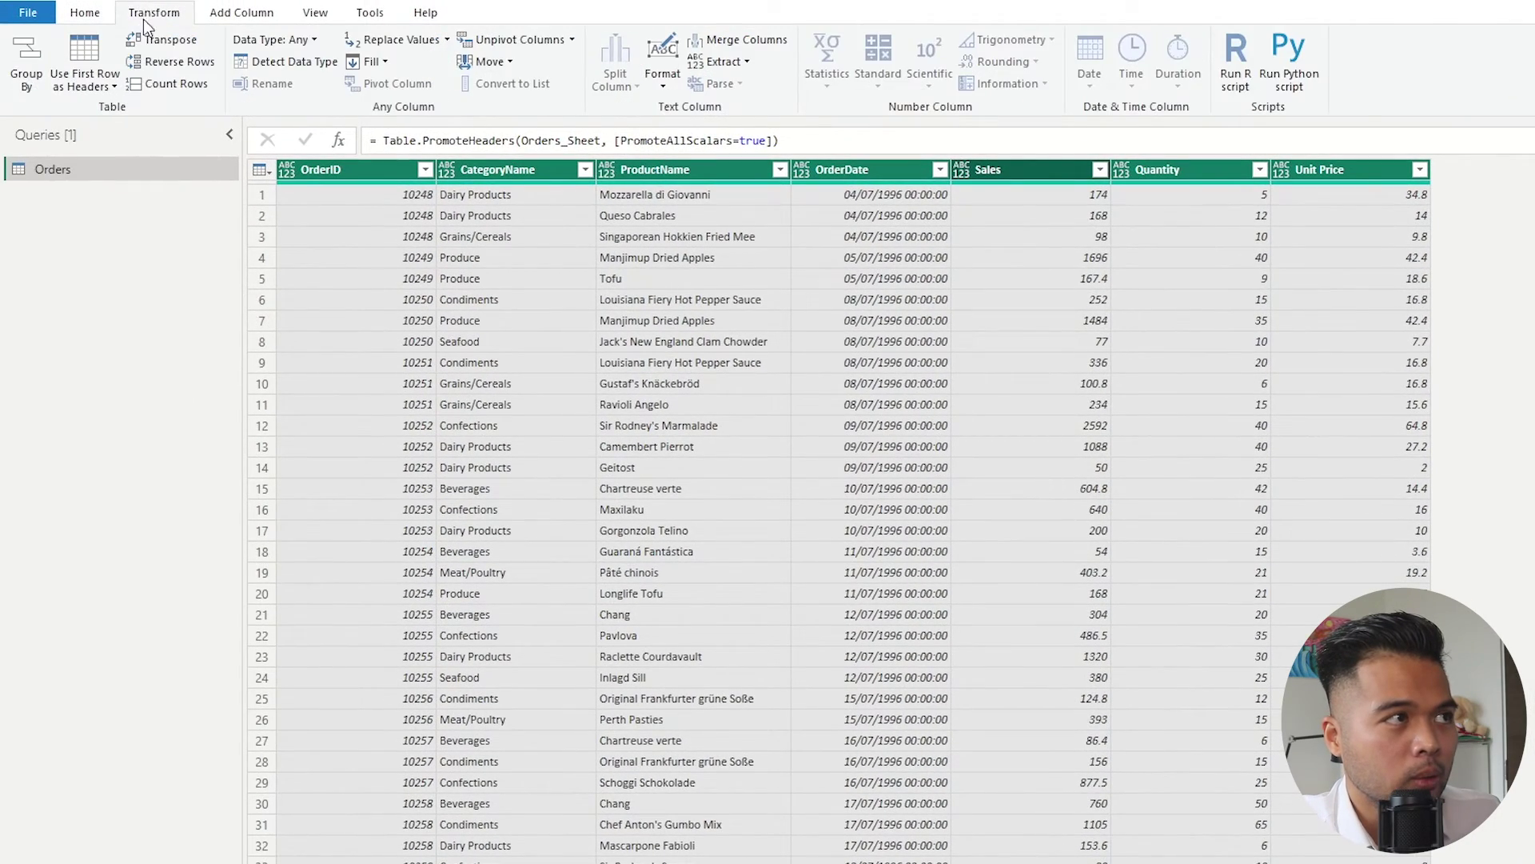
click(319, 63)
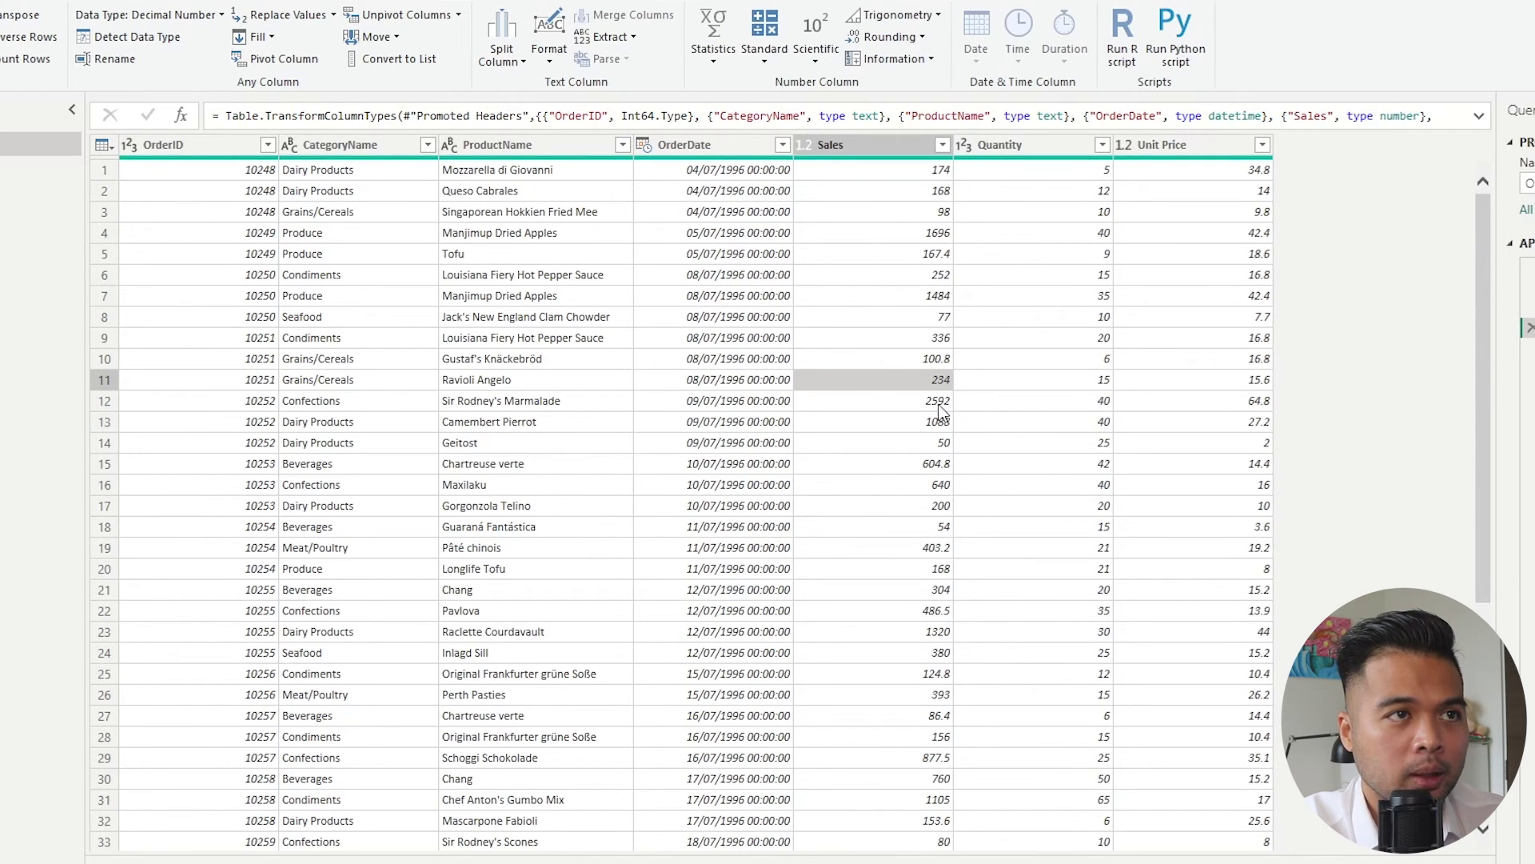
click(1039, 395)
click(1199, 381)
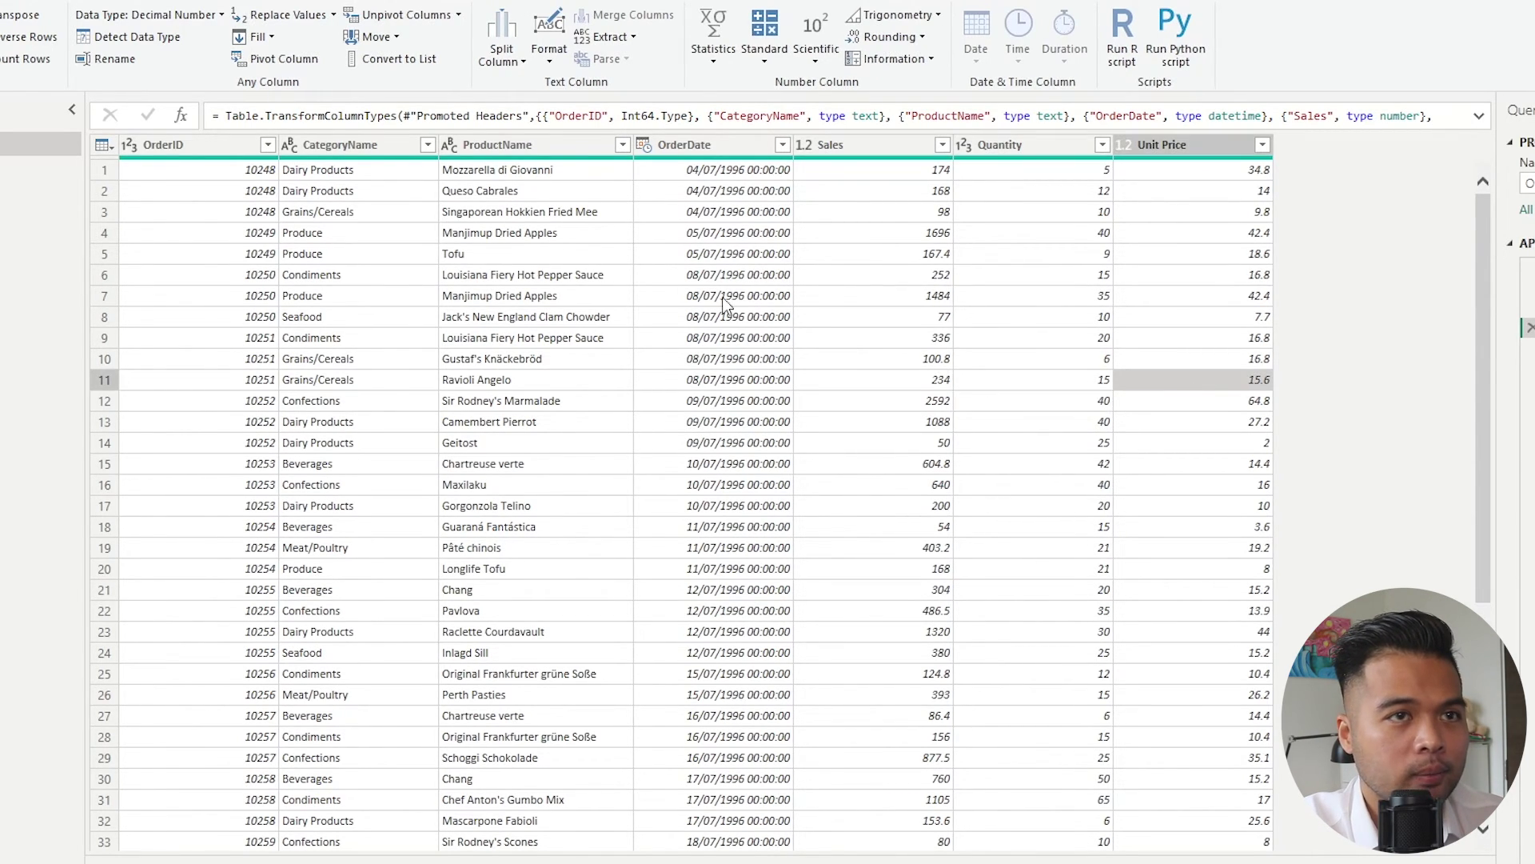
click(83, 30)
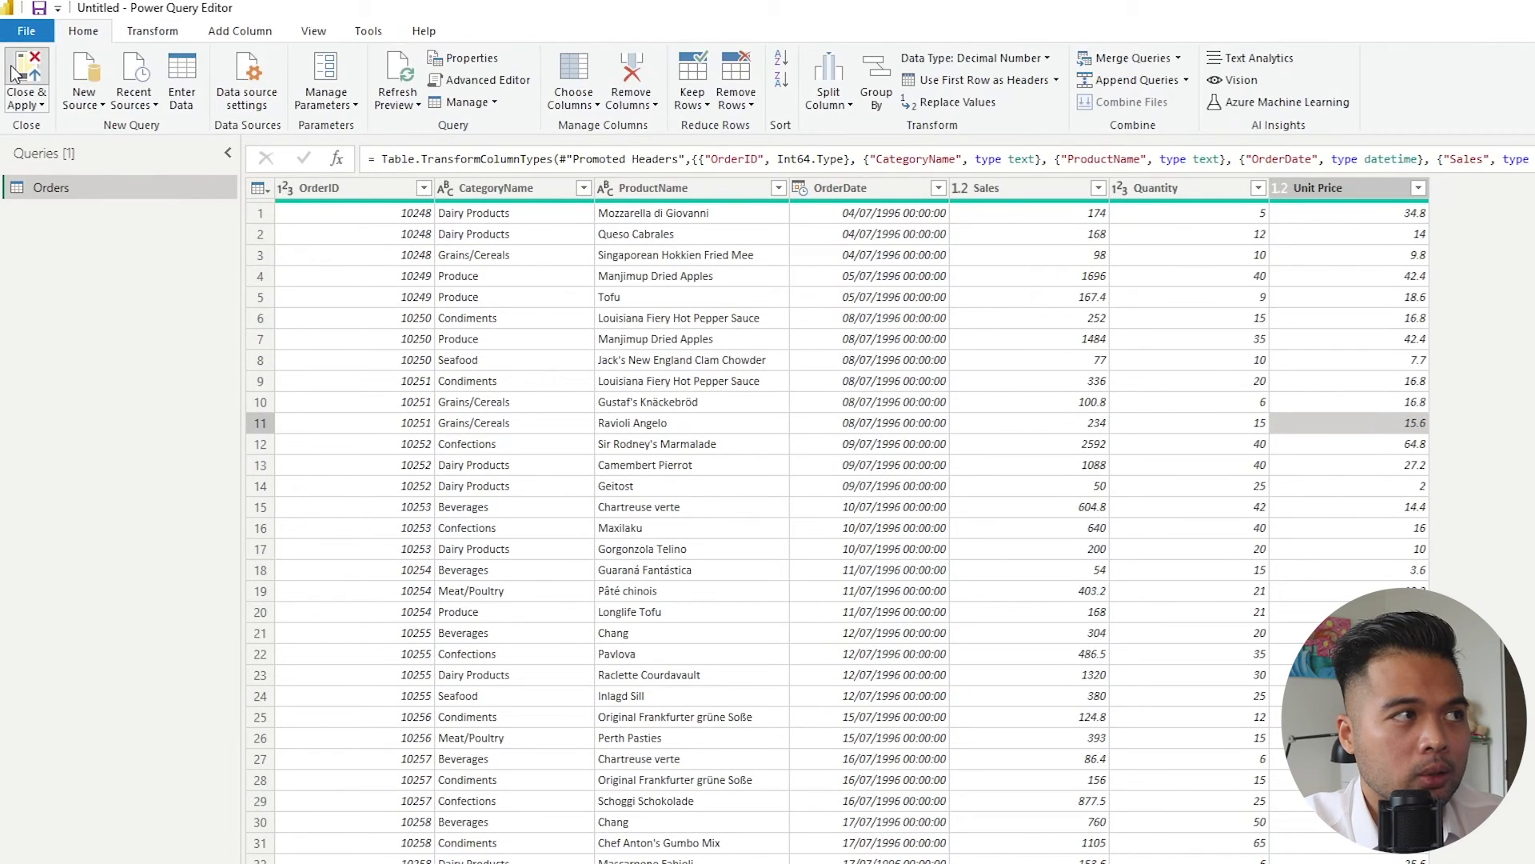
- Close & Apply the Orders query and open the rows that failed to load
click(23, 76)
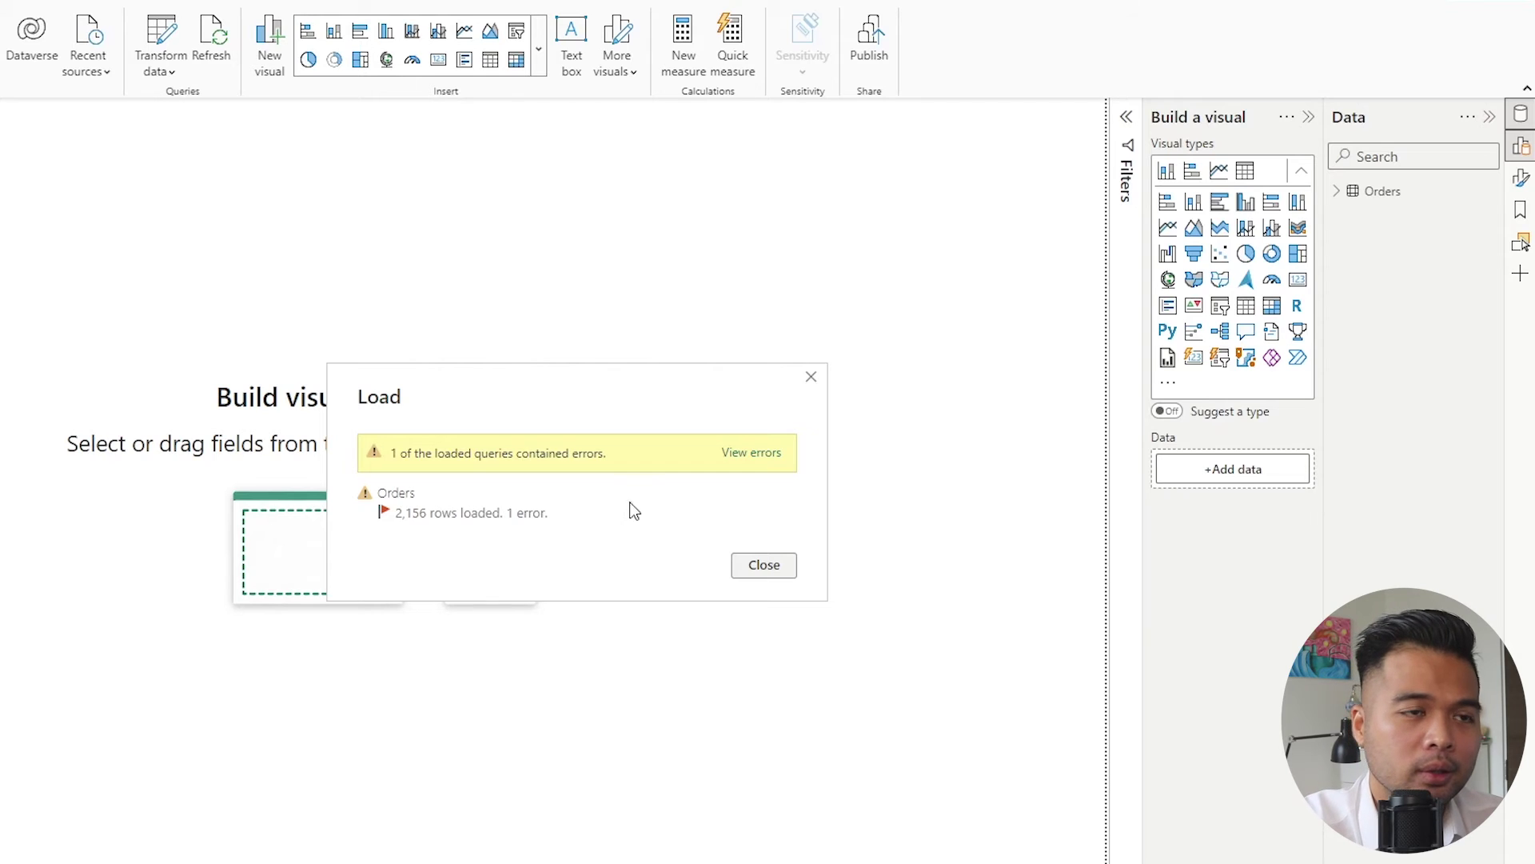
click(752, 454)
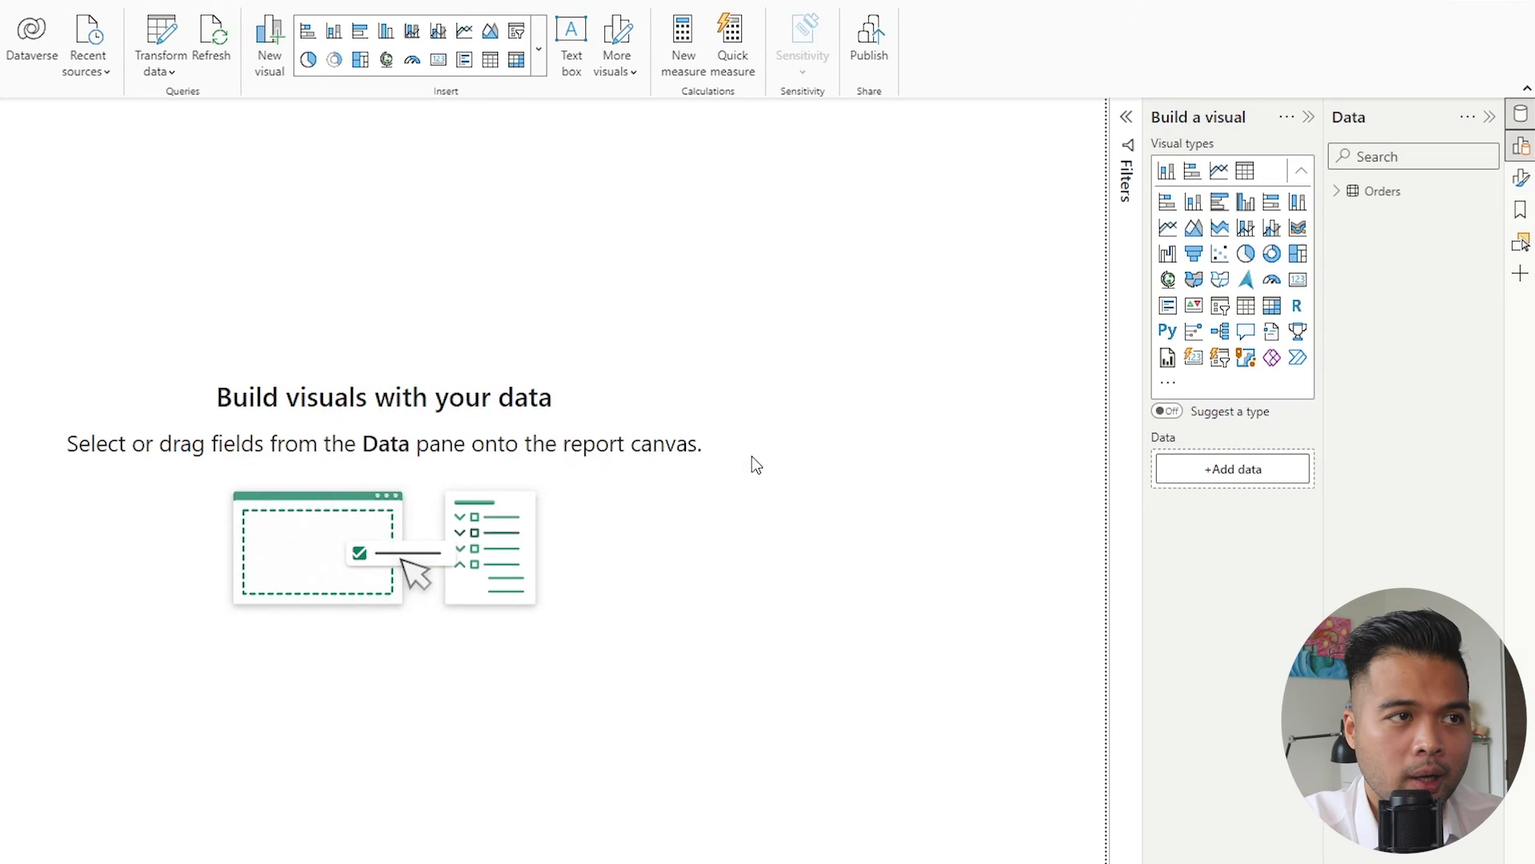
mouse_move(301, 847)
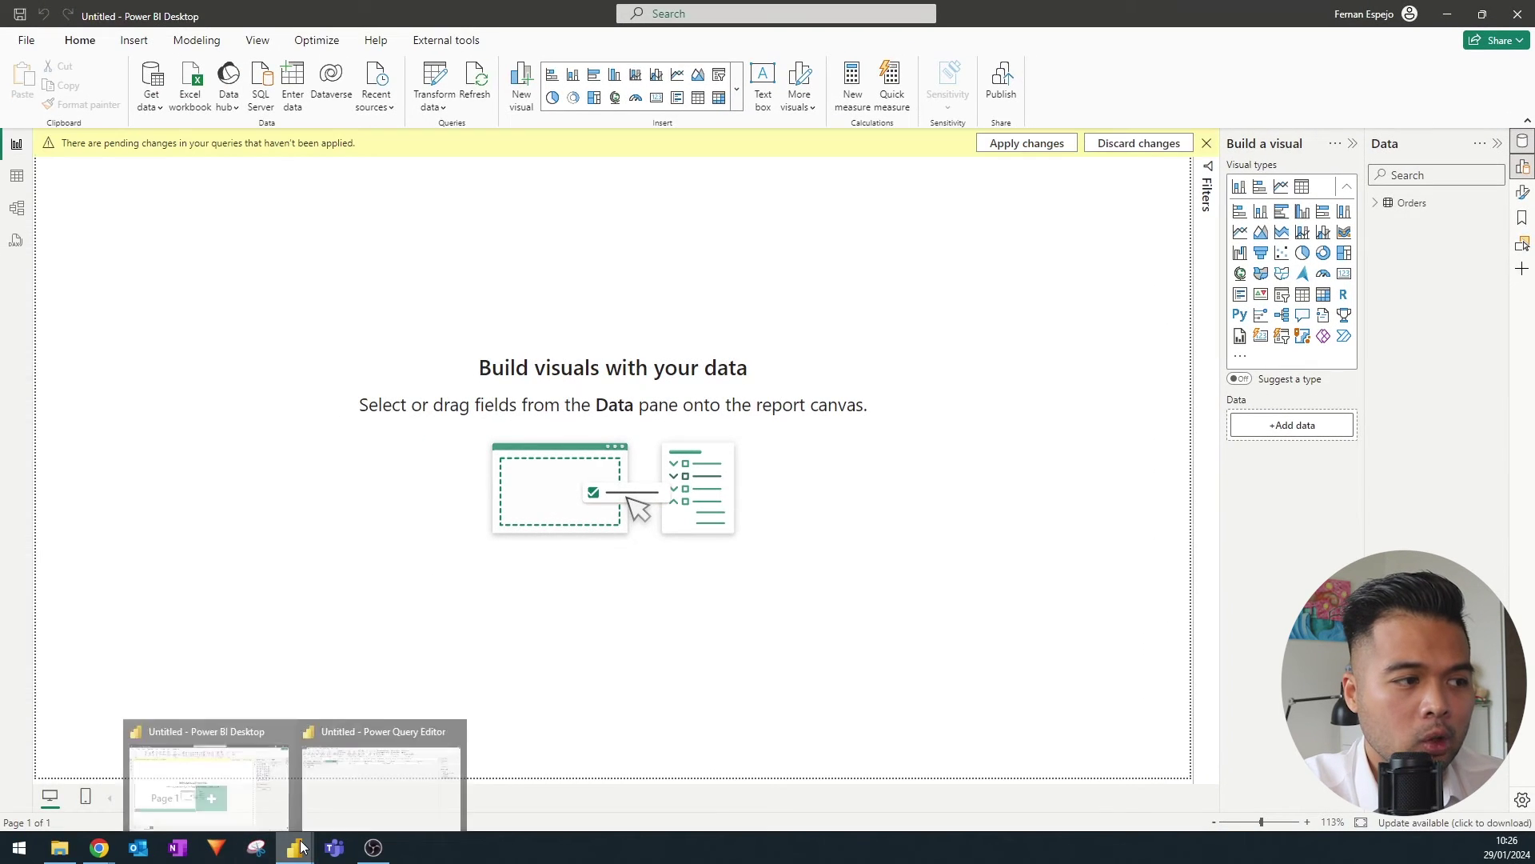
click(343, 774)
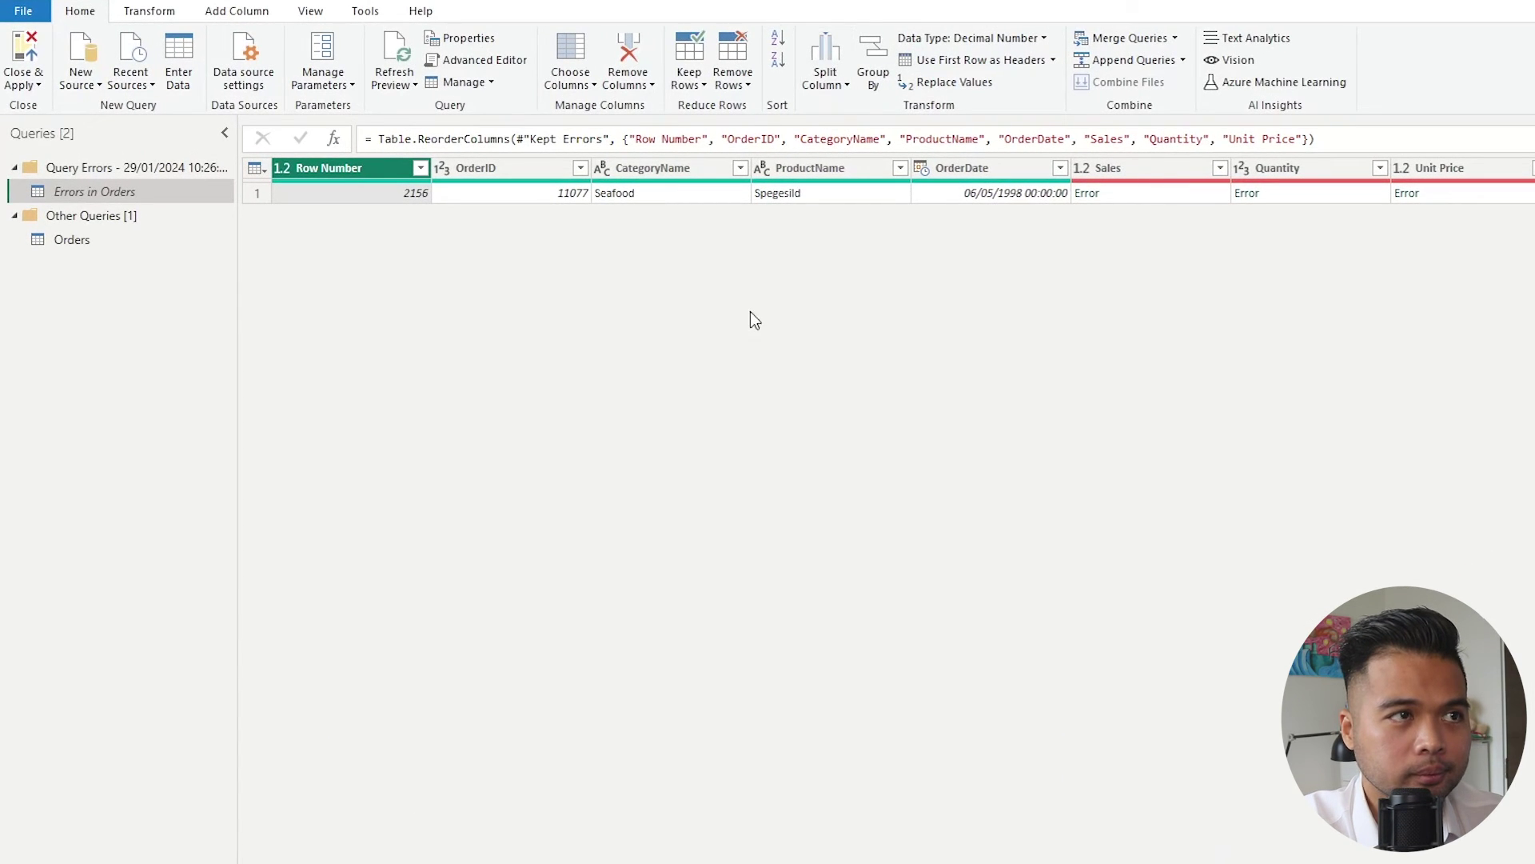
- Inspect failed row 2156 (OrderID 11077) with errors in Sales, Quantity and Unit Price
click(491, 194)
click(401, 201)
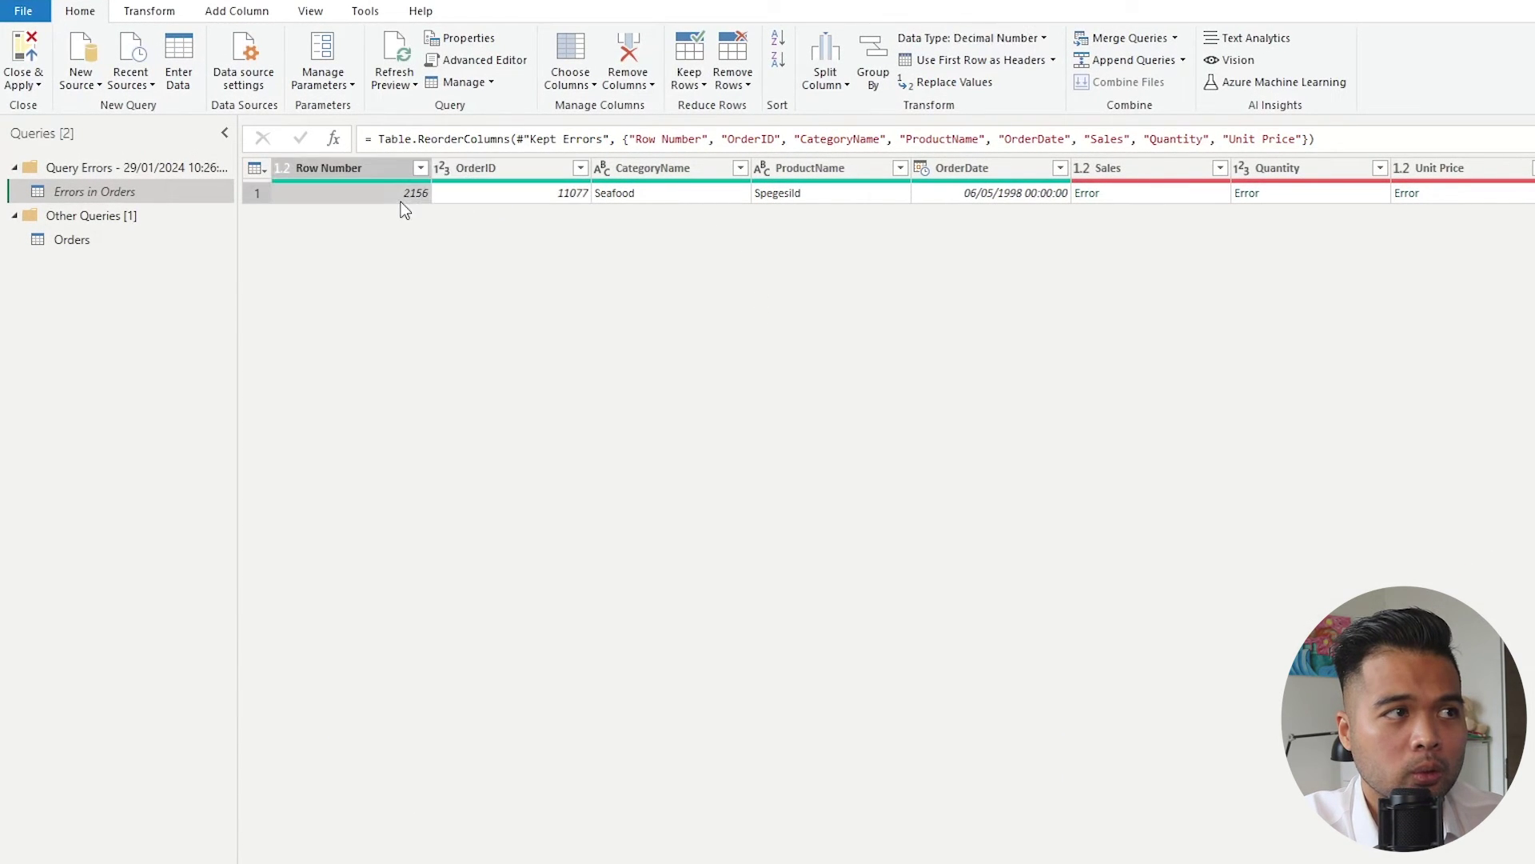
click(1193, 200)
click(1311, 199)
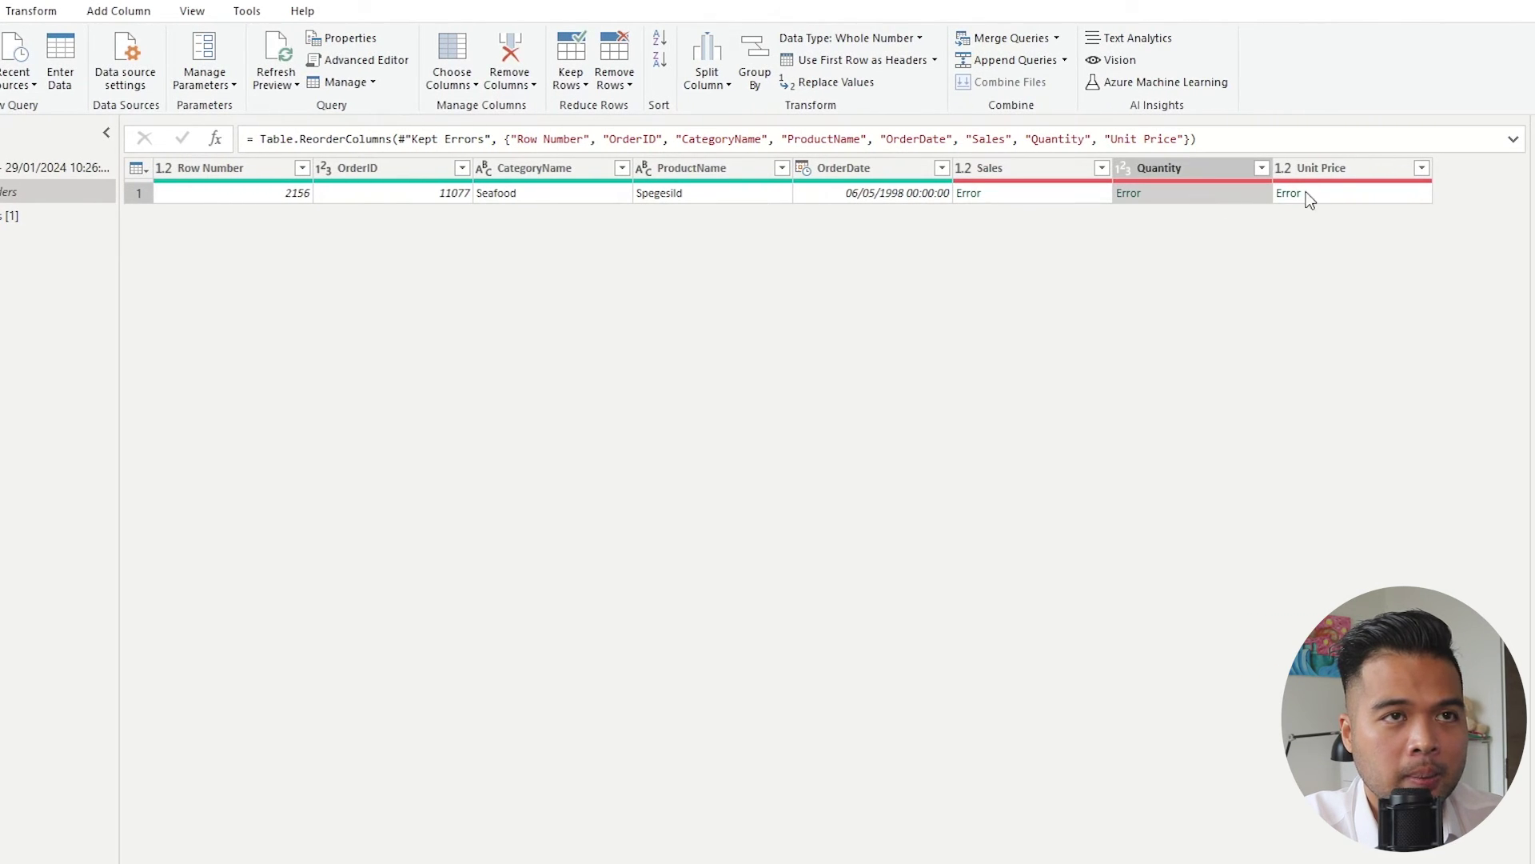
click(1331, 194)
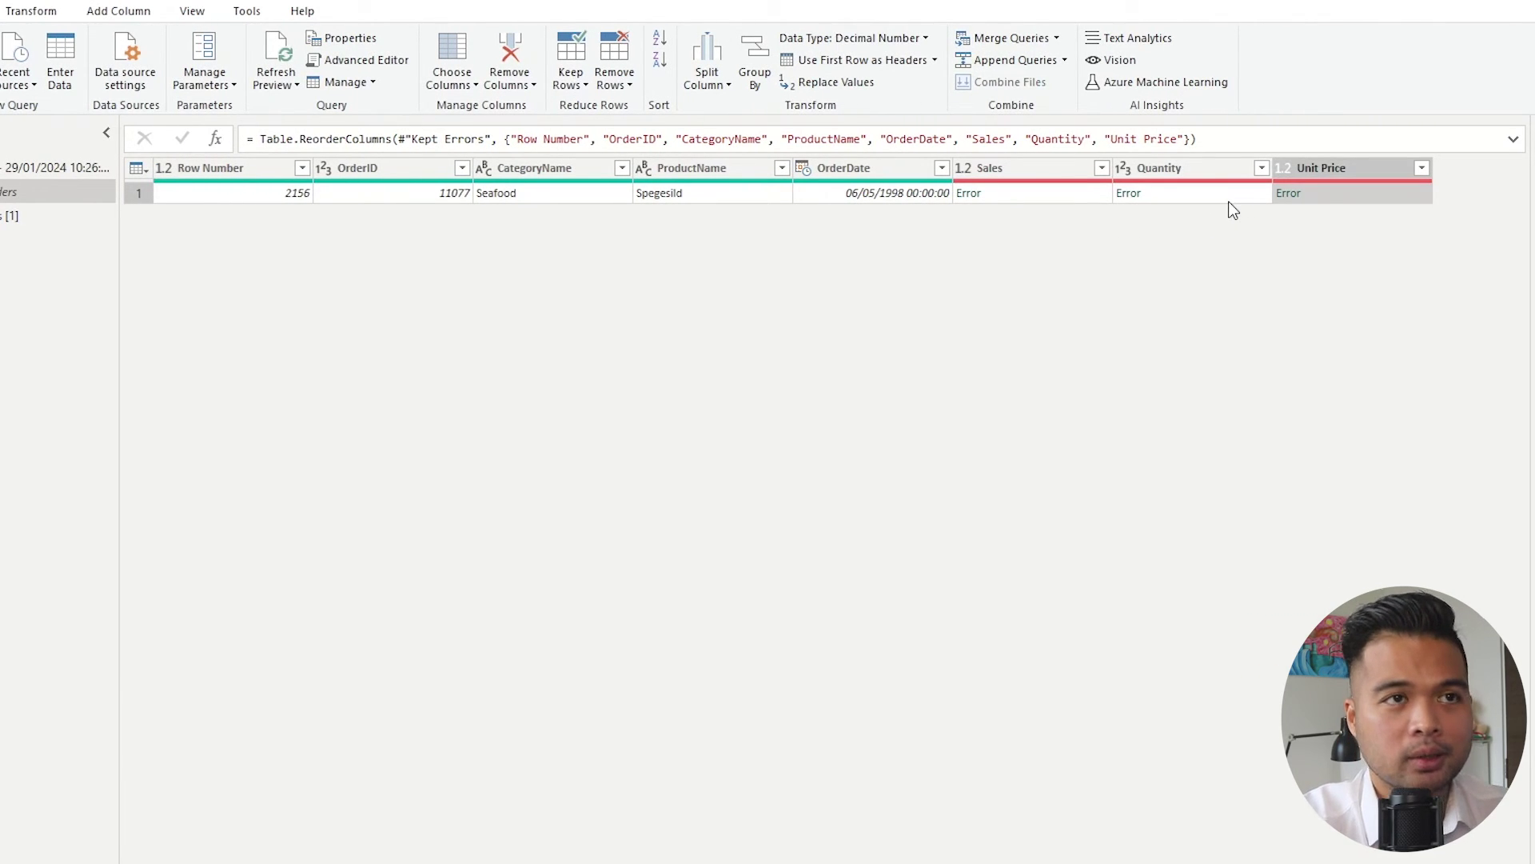
click(1215, 166)
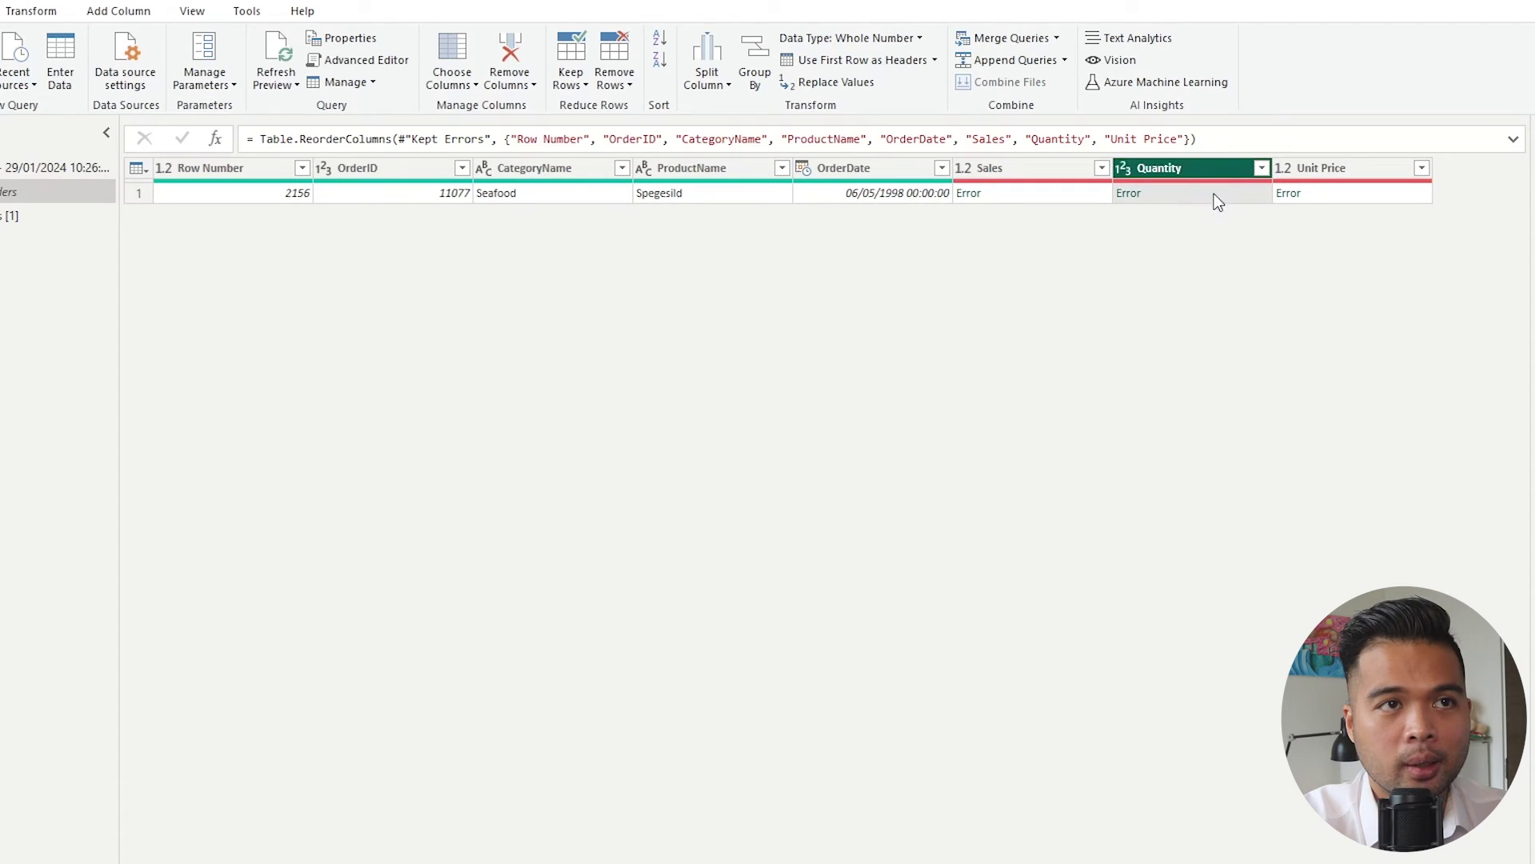
click(1072, 199)
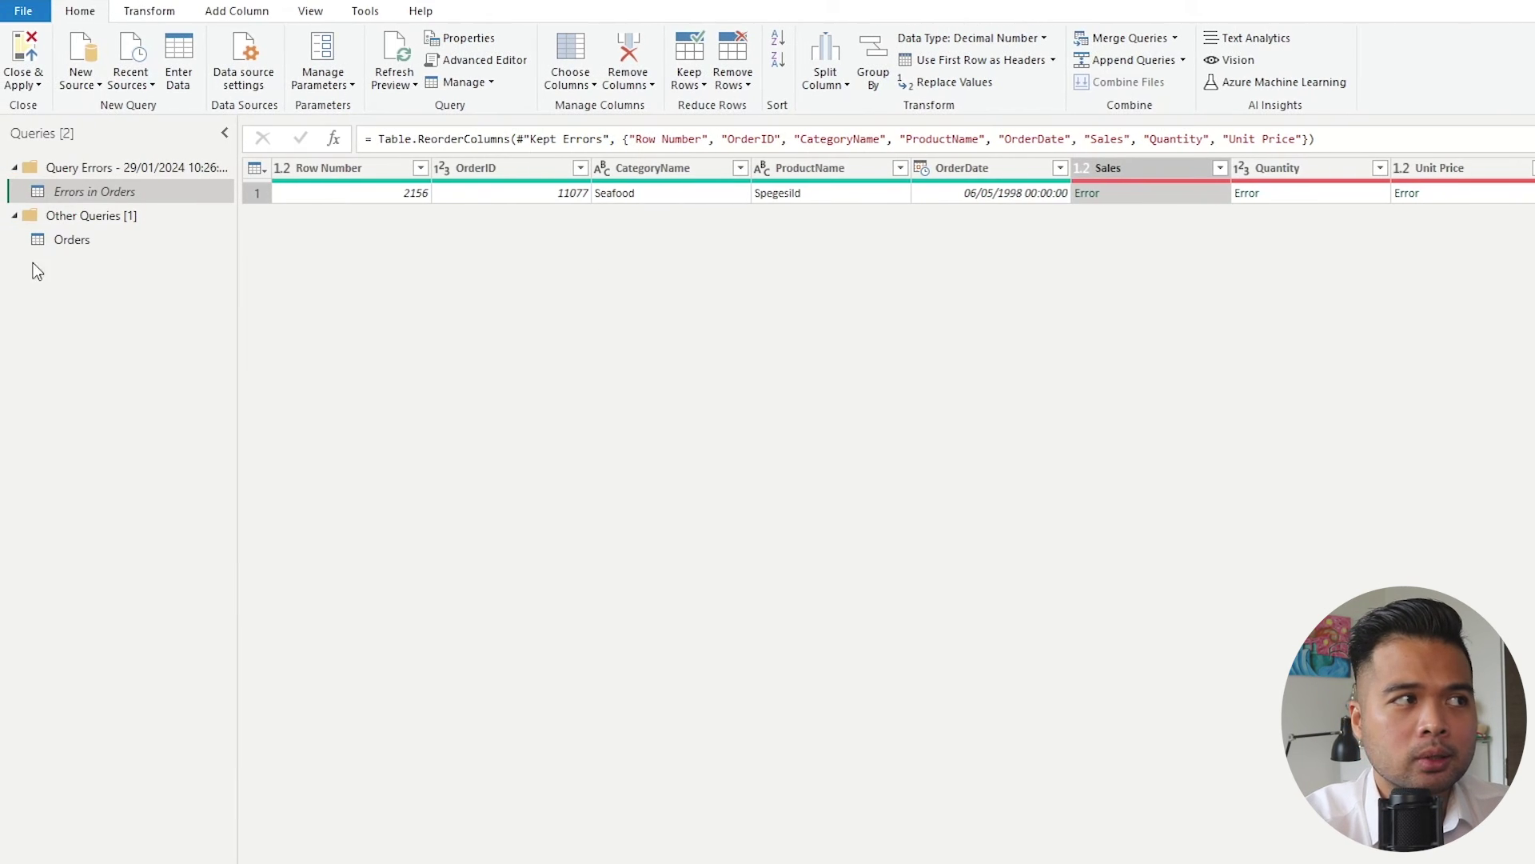
- Reopen the Orders query, profile columns over the entire data set, and select all columns
click(96, 250)
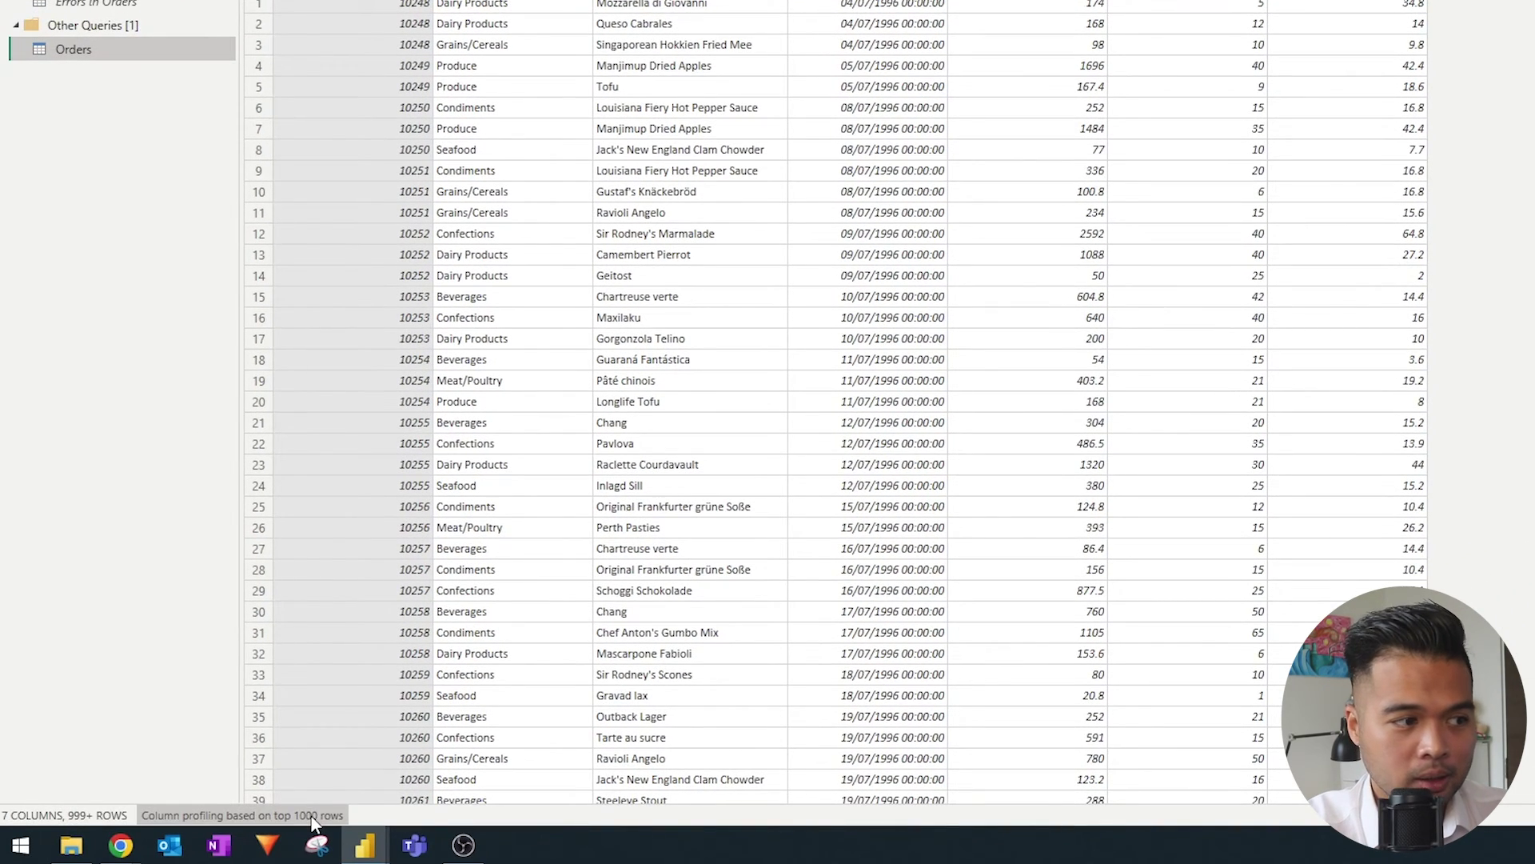
click(312, 816)
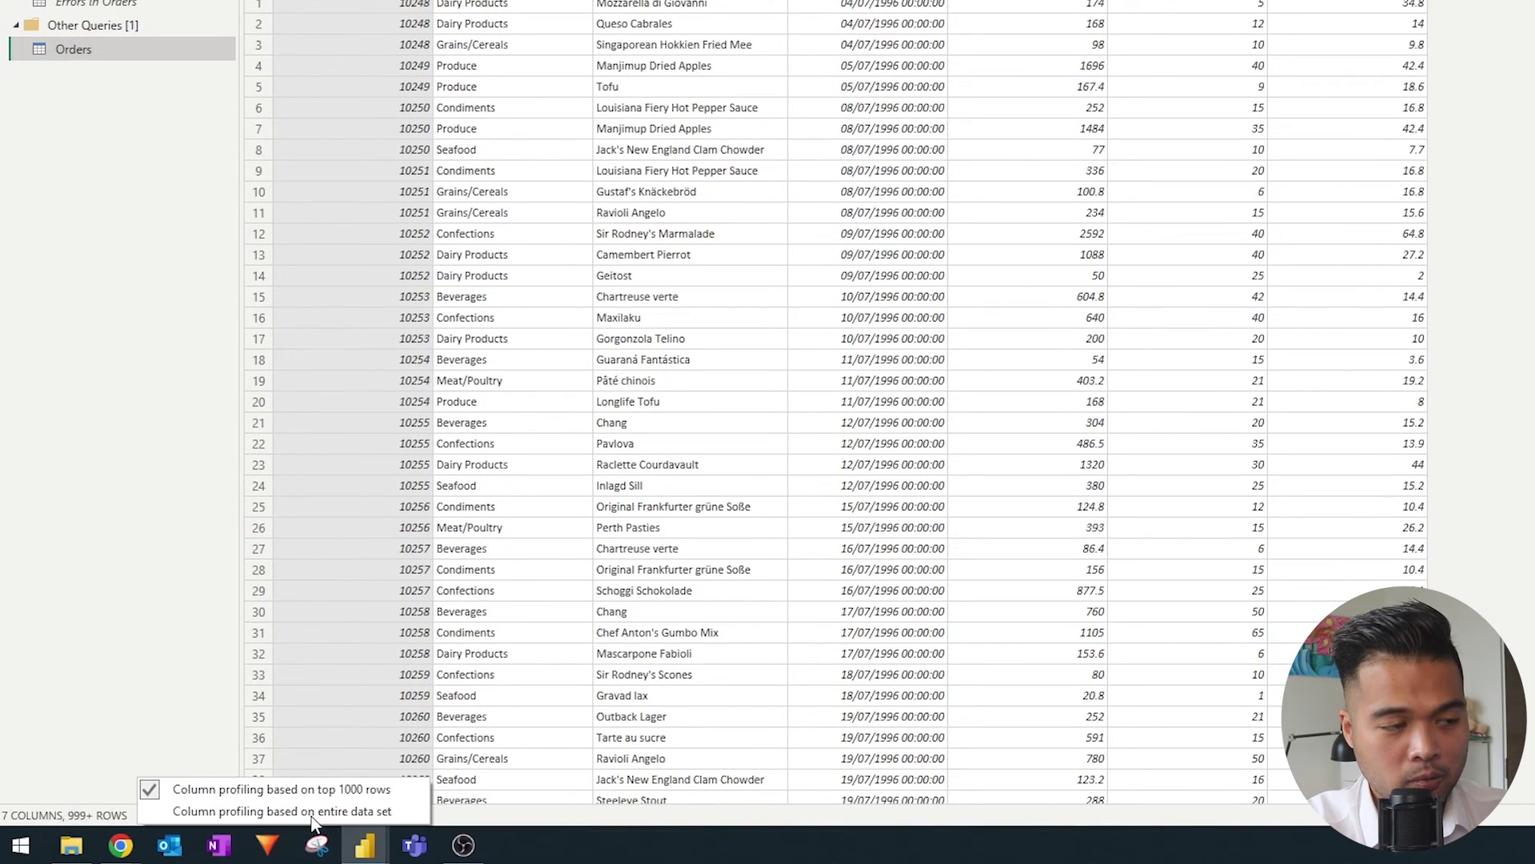
click(363, 811)
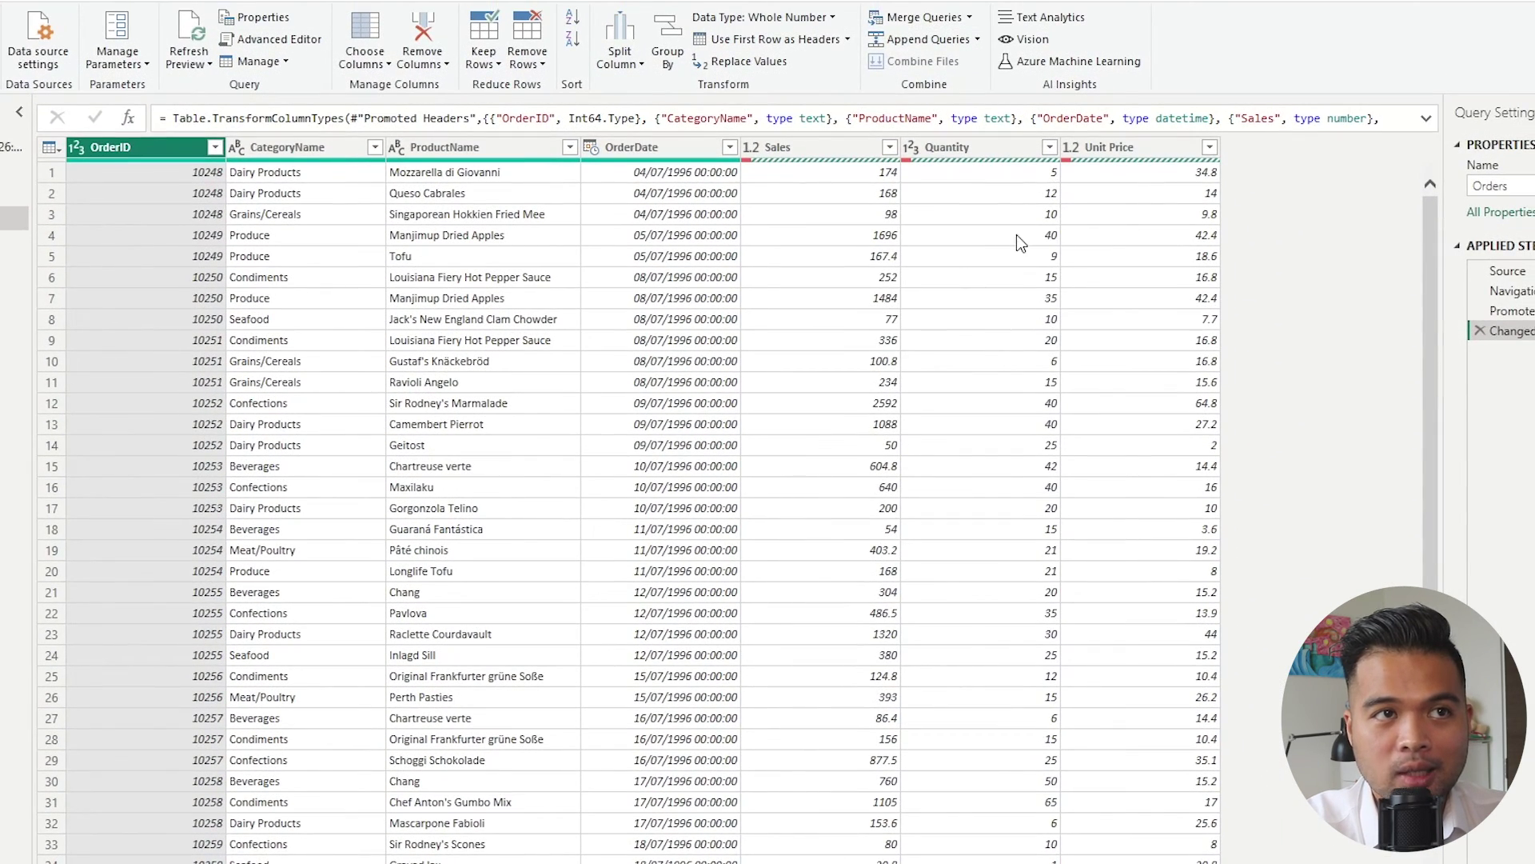
click(1046, 211)
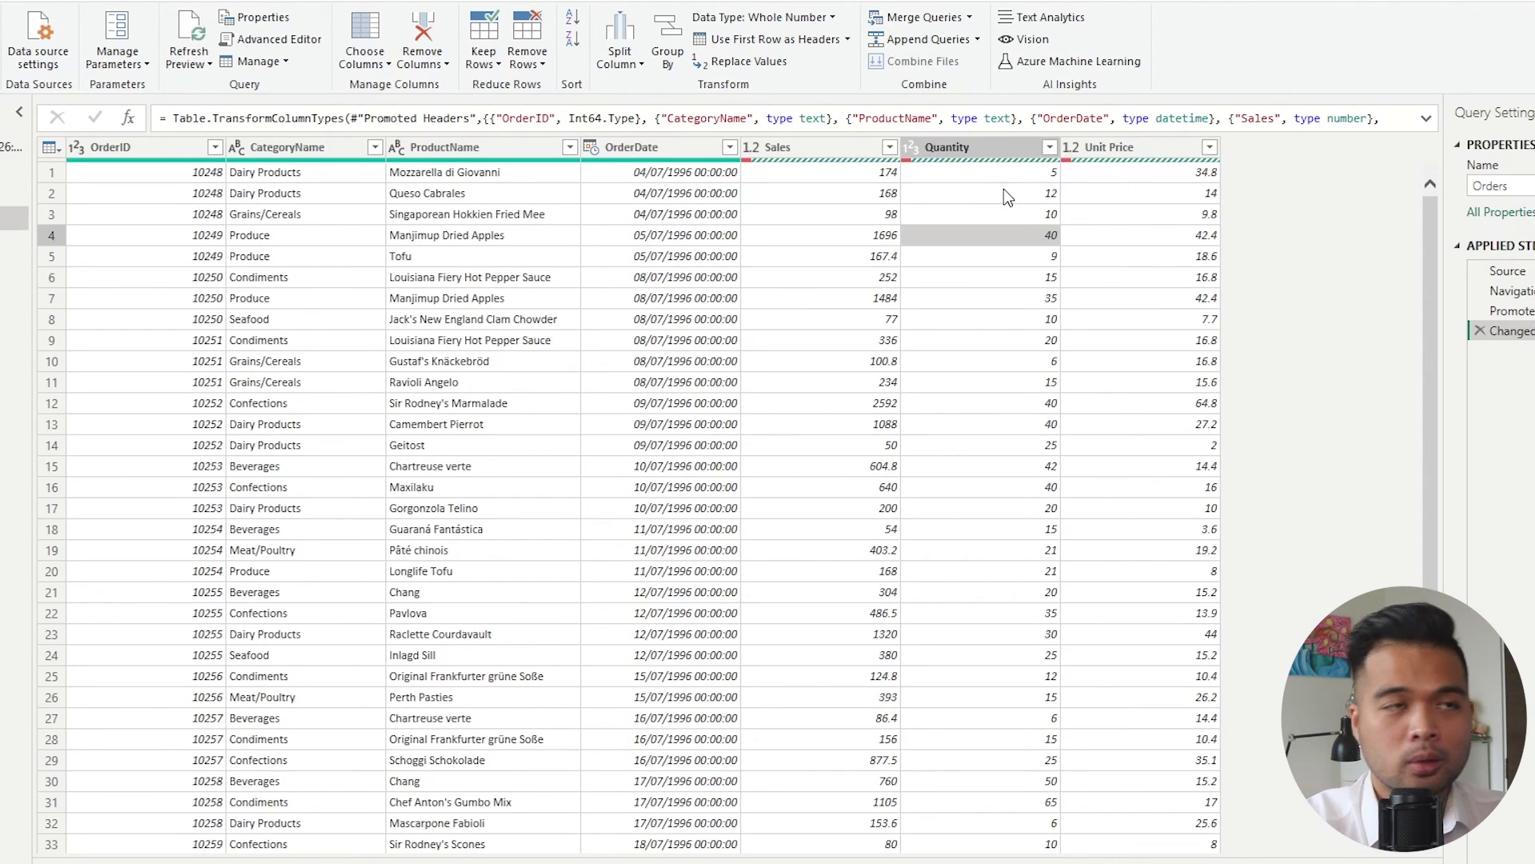
click(860, 154)
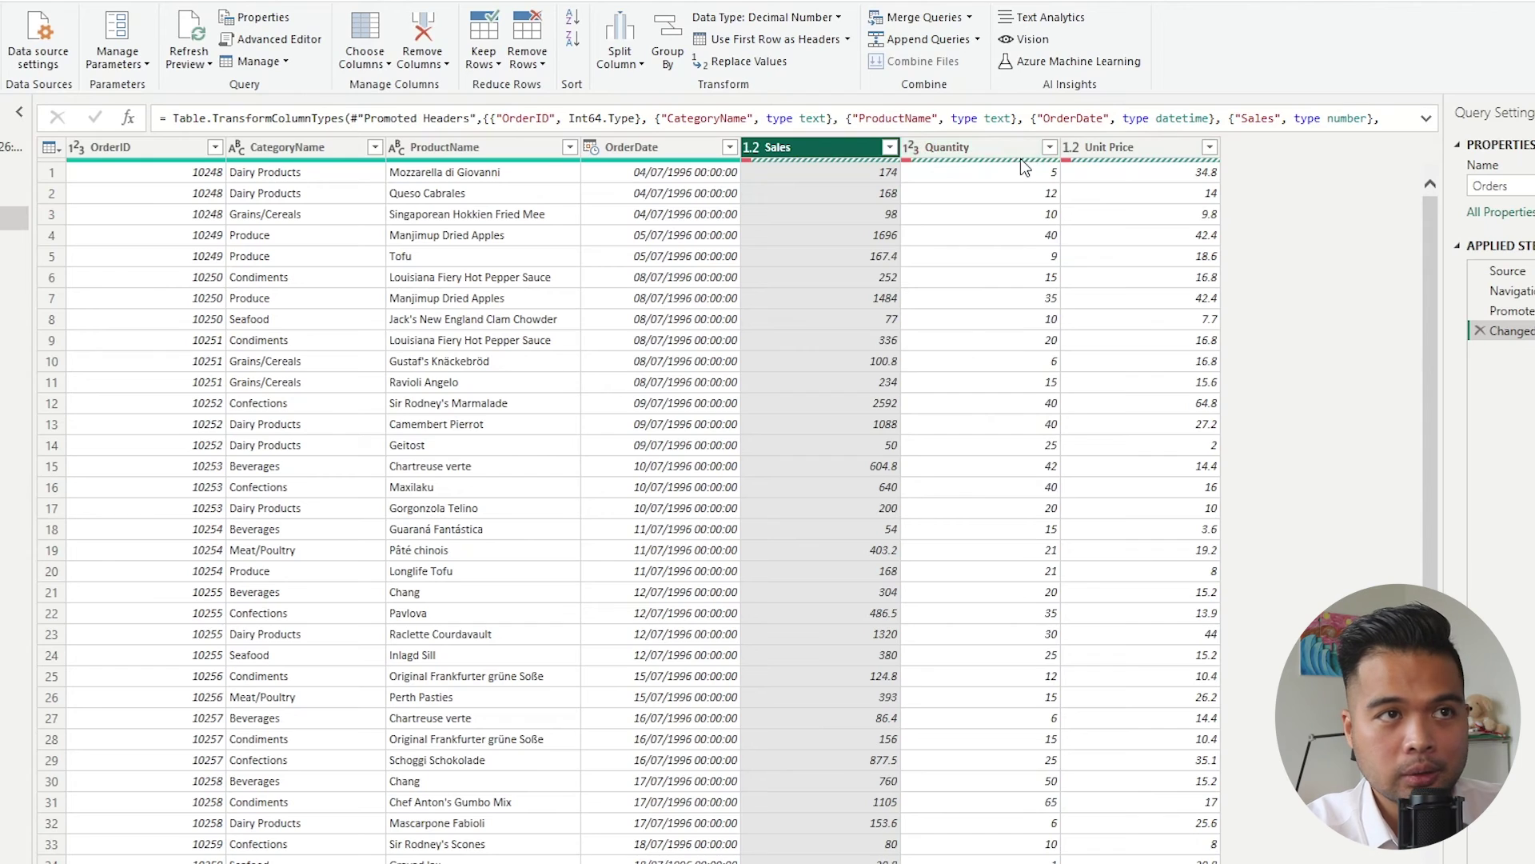
click(972, 140)
key(ctrl+a)
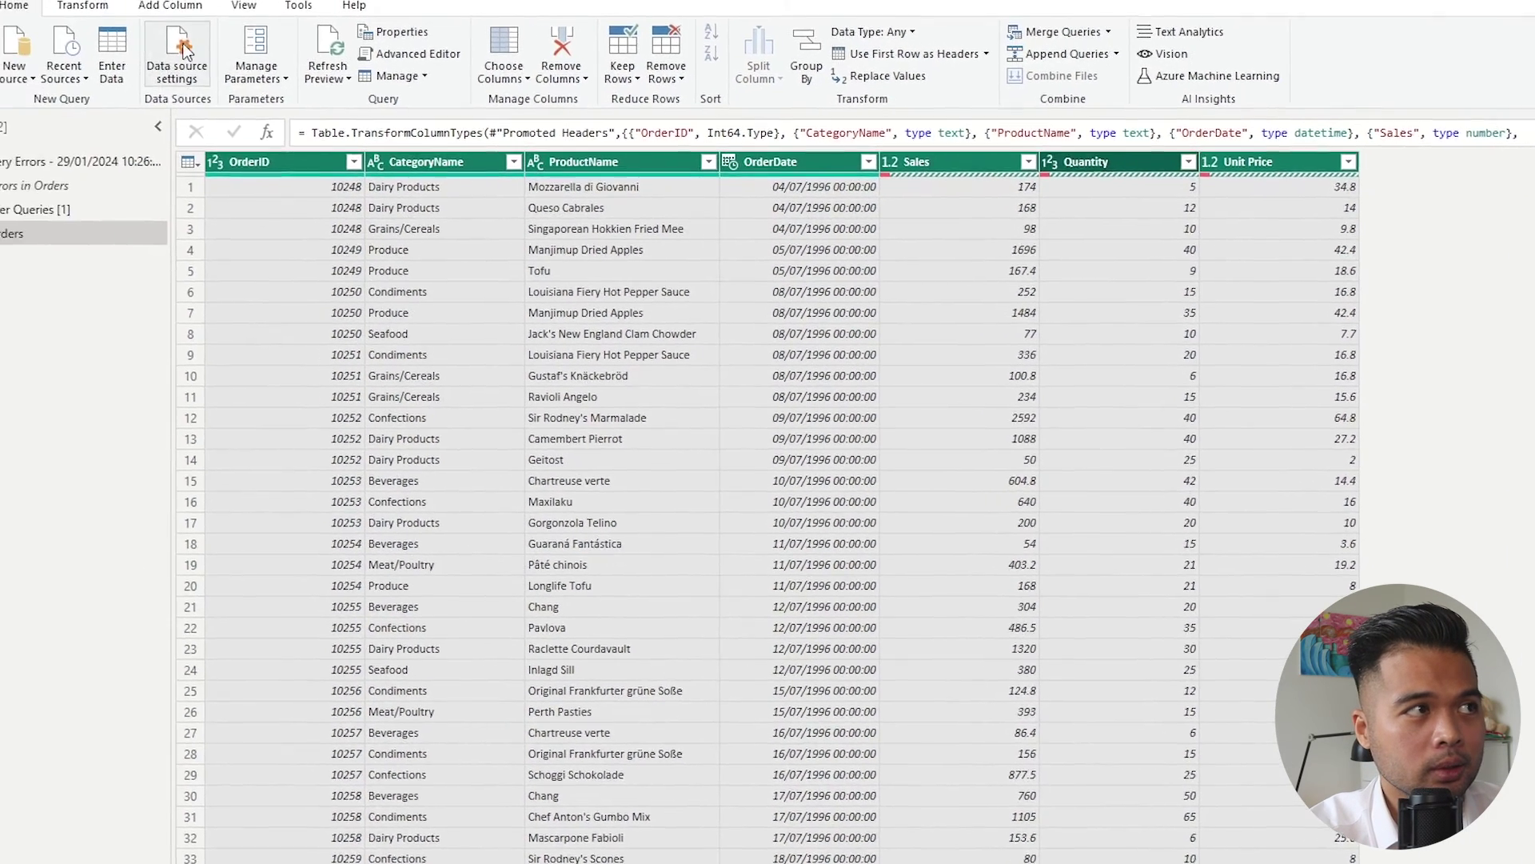
- Replace errors in all seven selected Orders columns with null
click(87, 6)
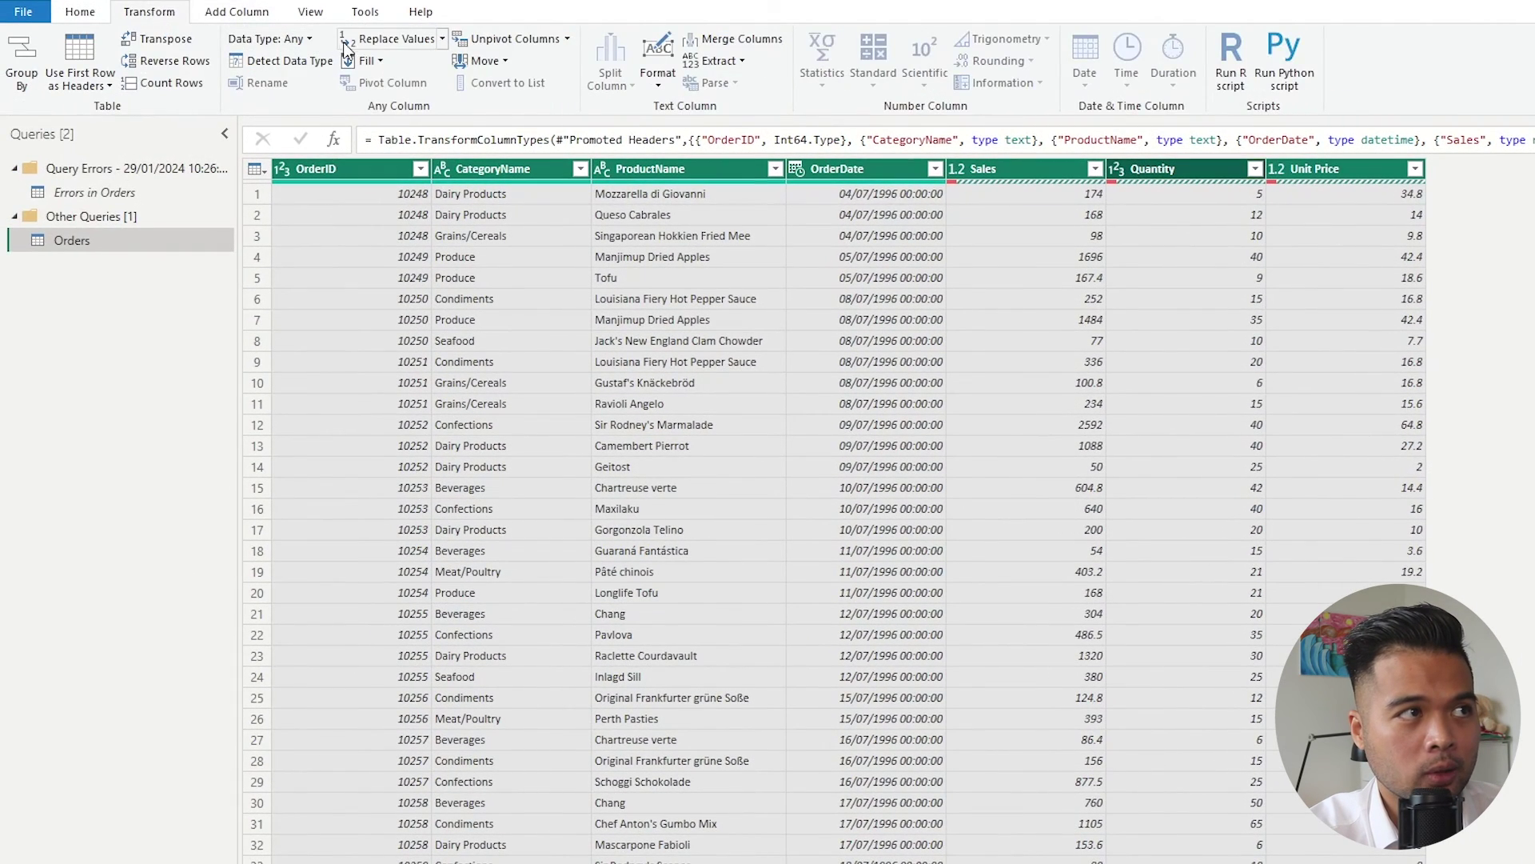
click(441, 40)
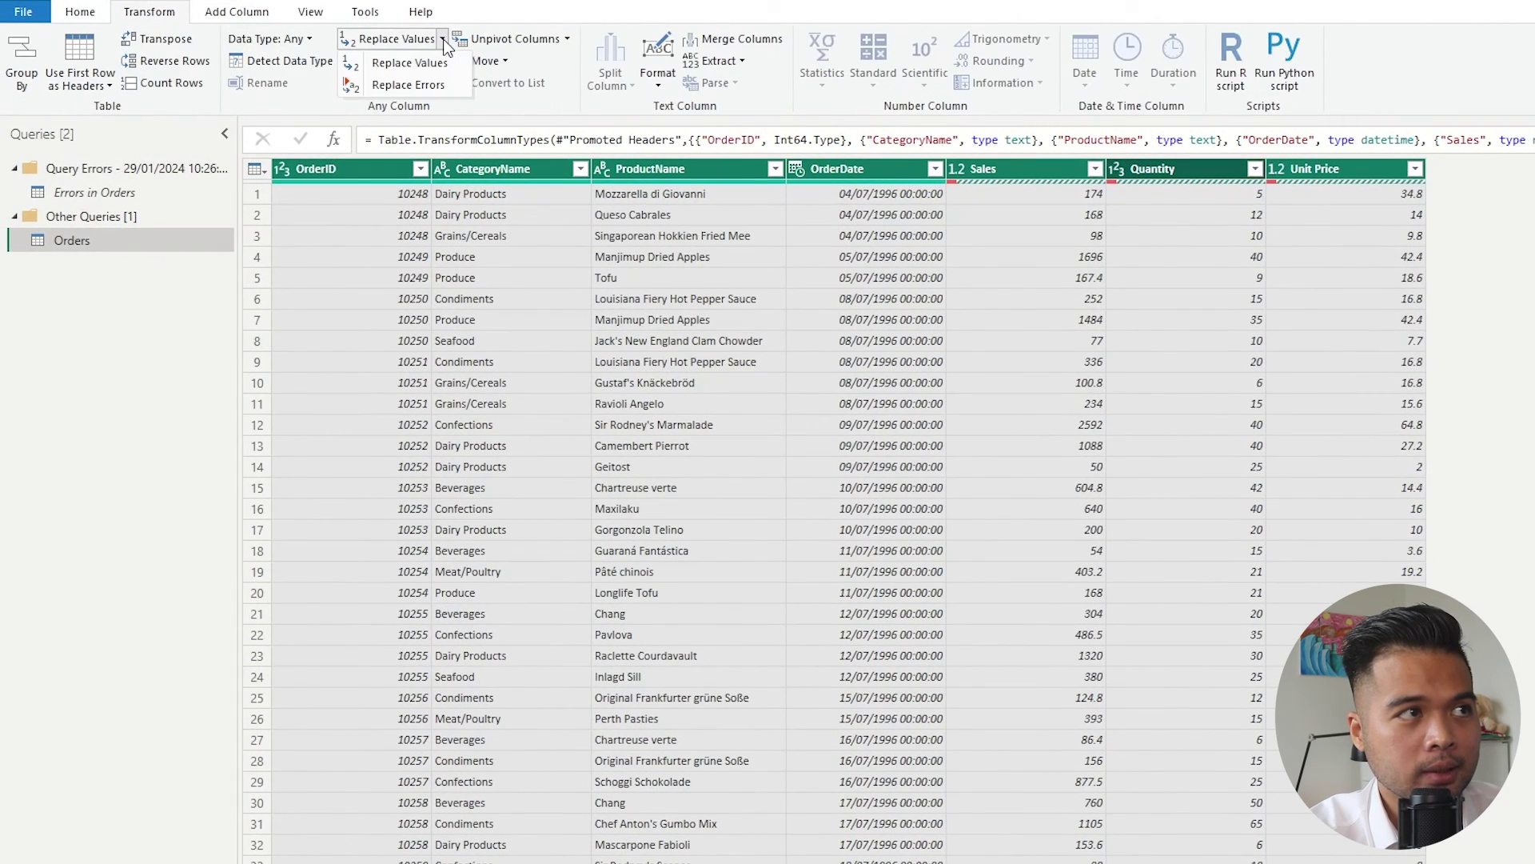
click(416, 85)
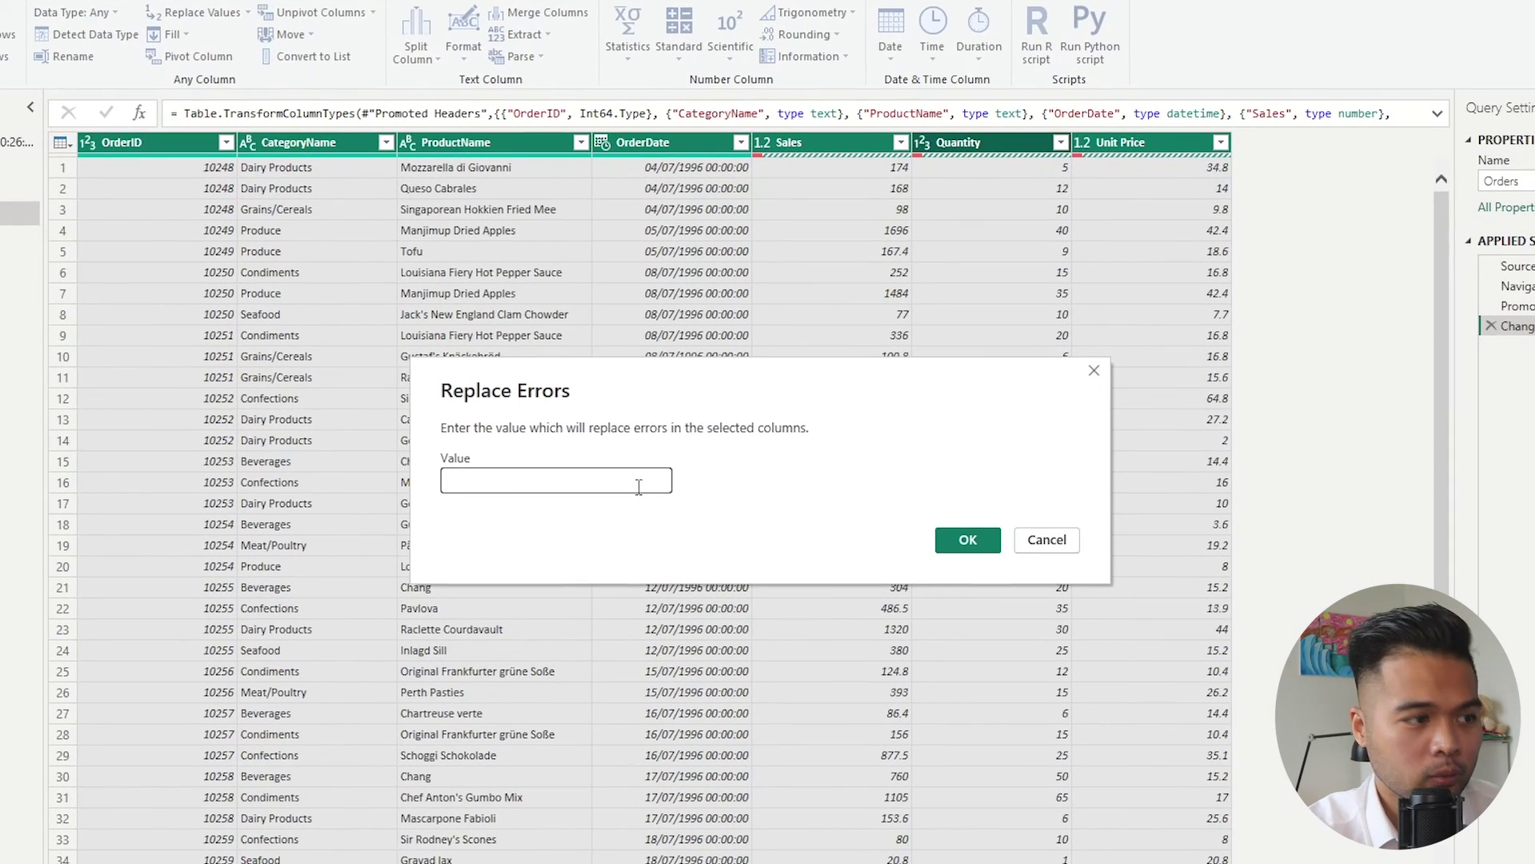
text(null)
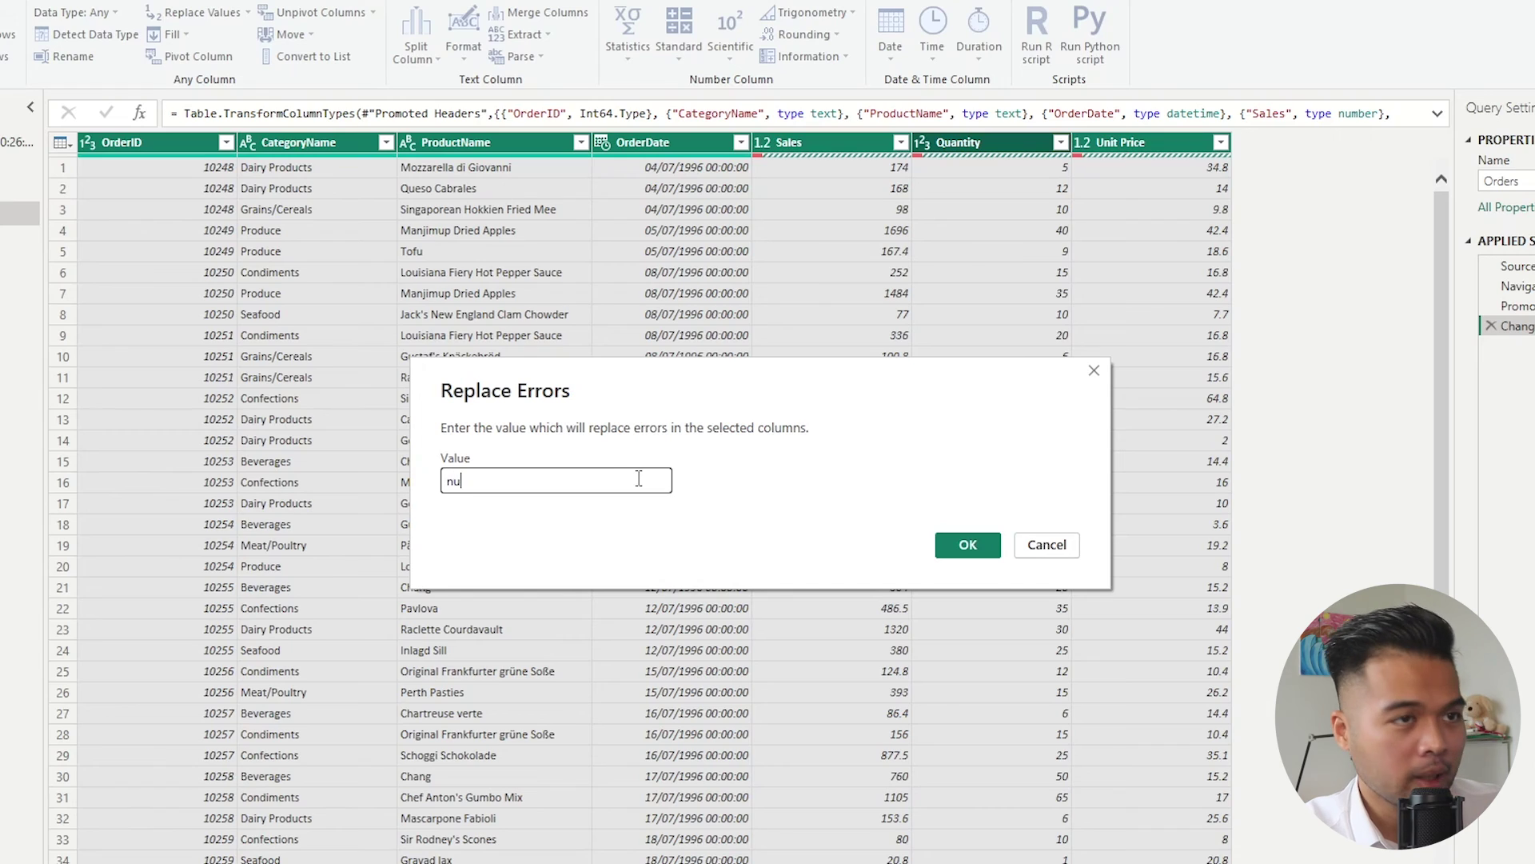
click(977, 544)
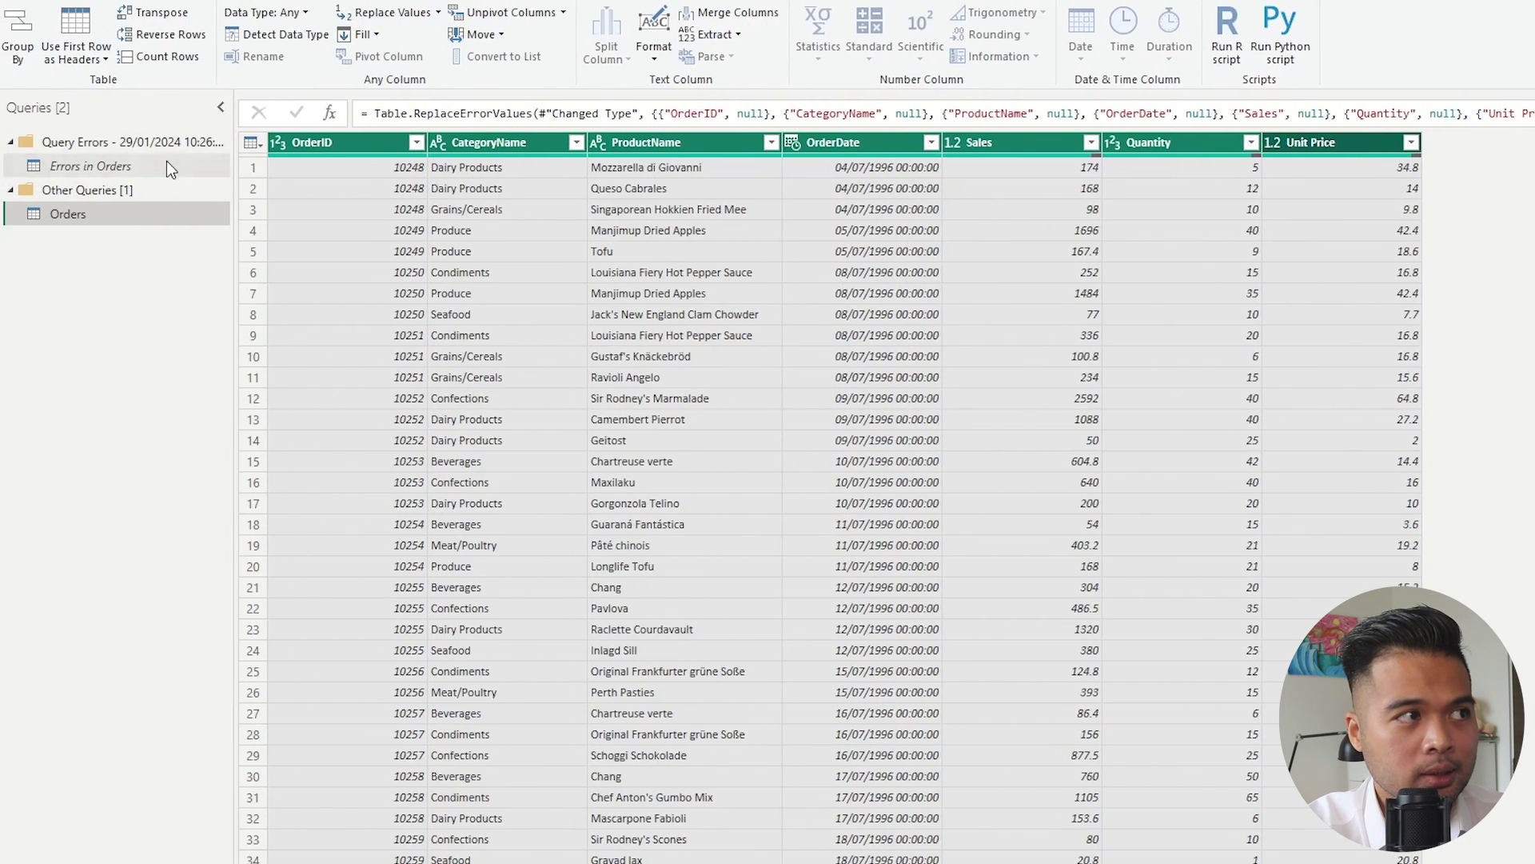
- Delete the empty Errors in Orders query and then its Query Errors group
click(164, 164)
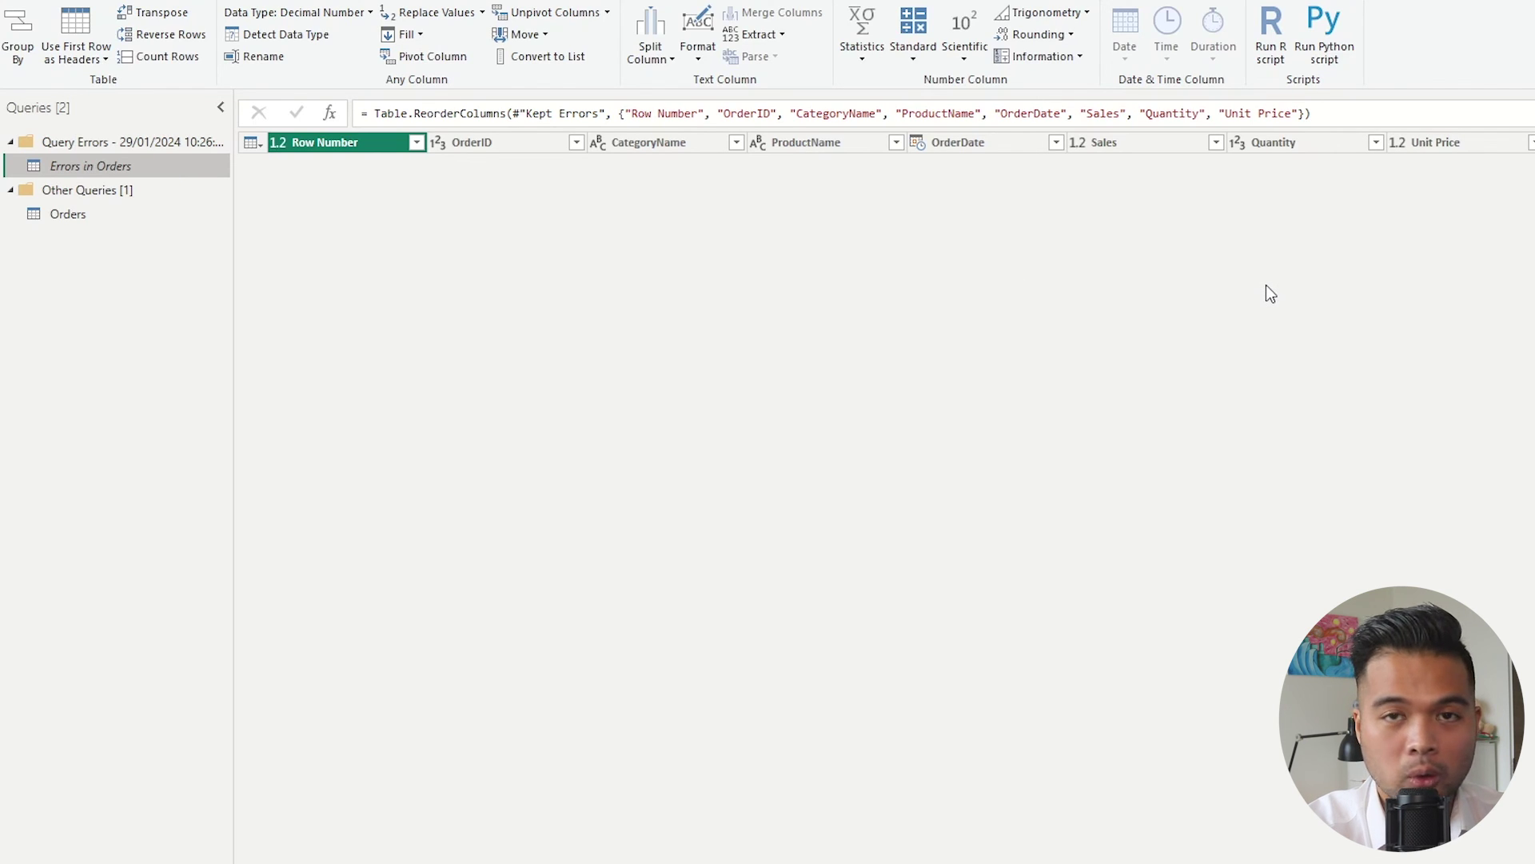
right_click(118, 168)
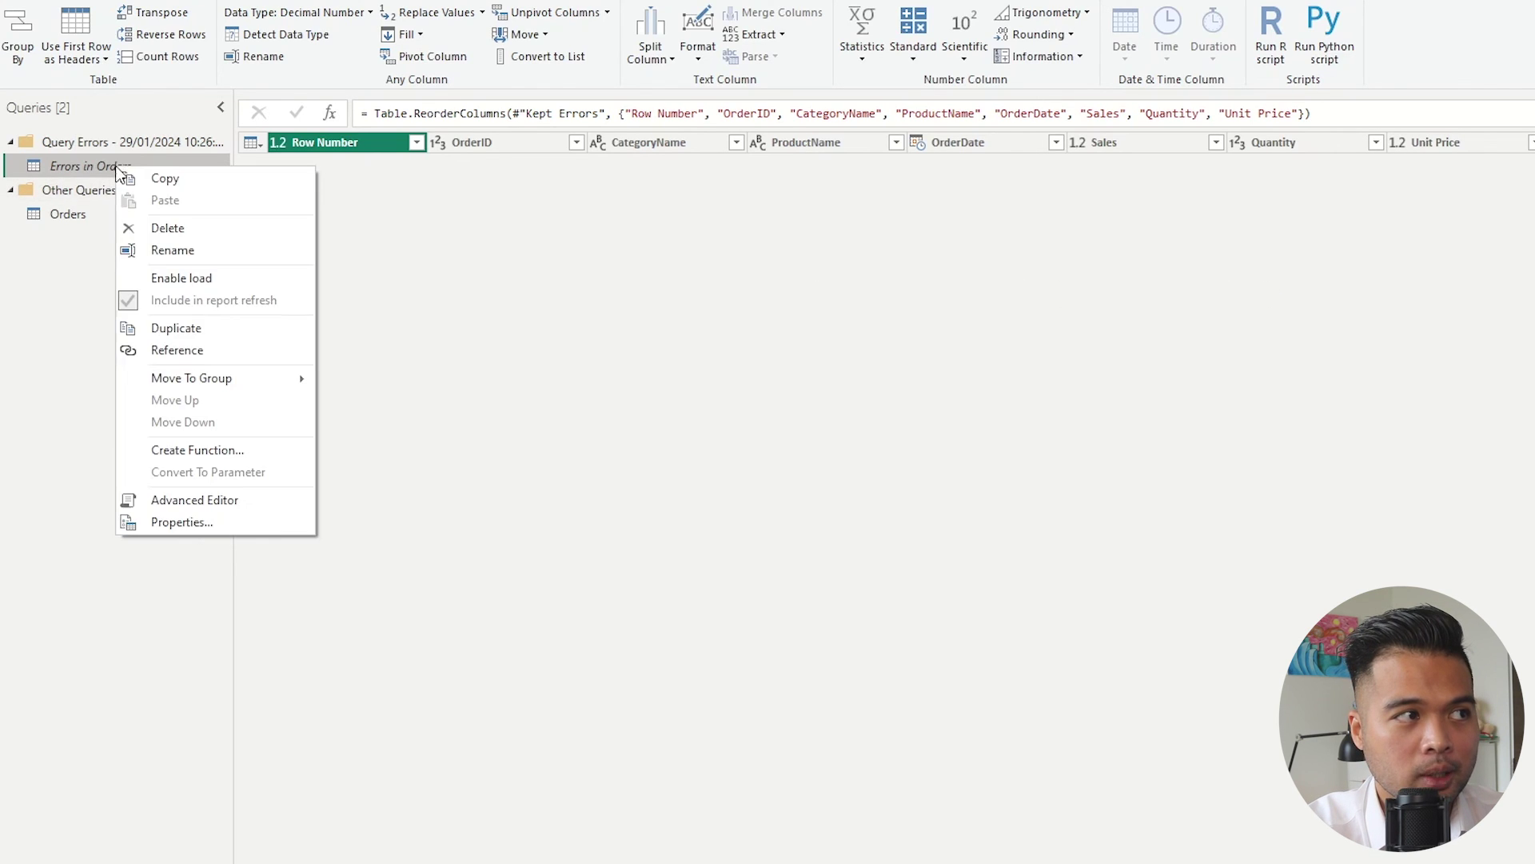
click(146, 229)
key(Return)
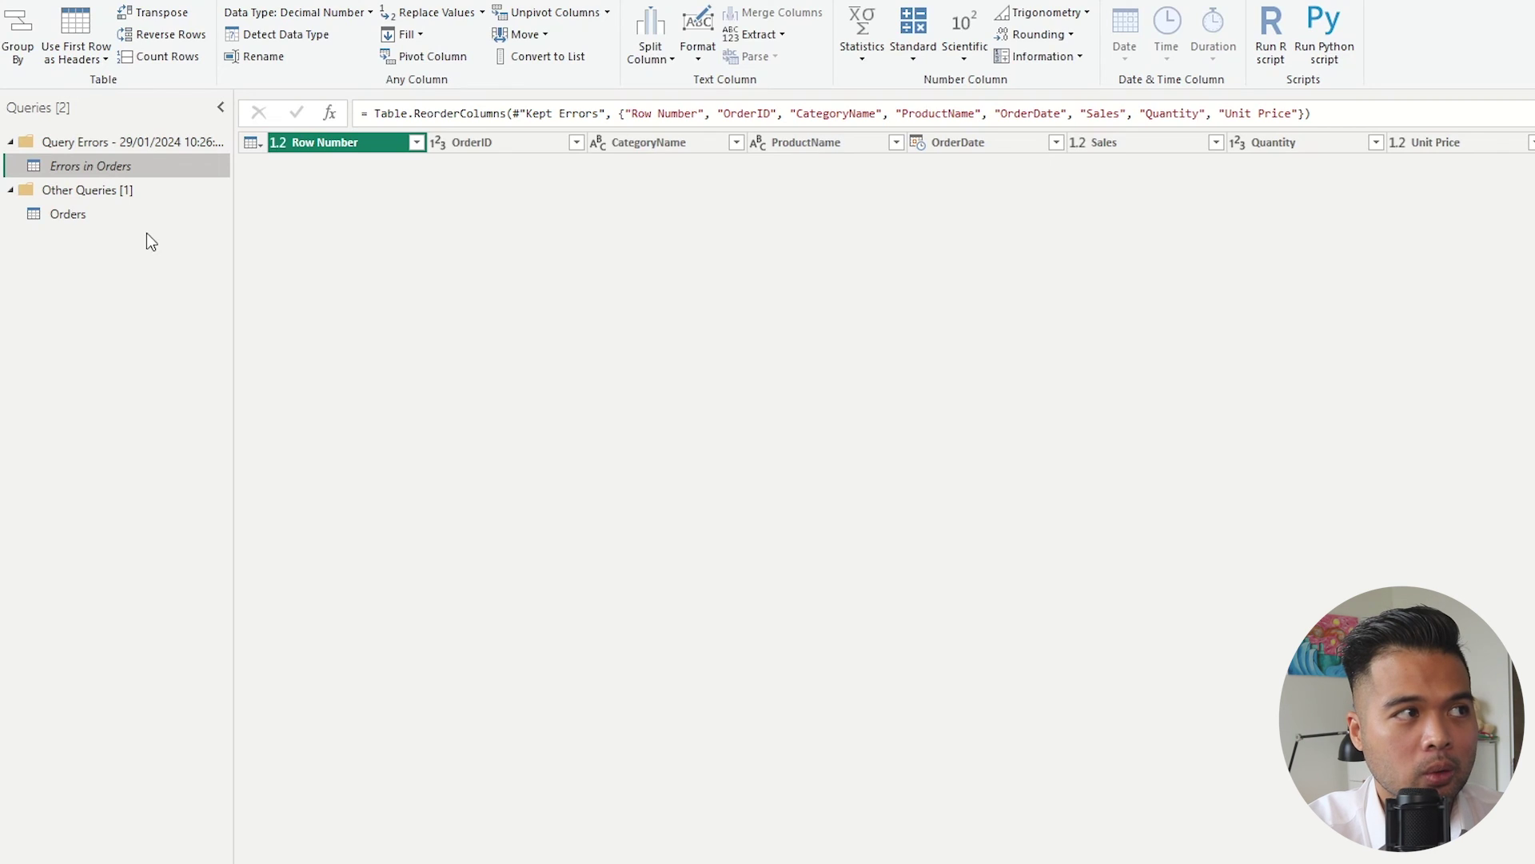
right_click(146, 143)
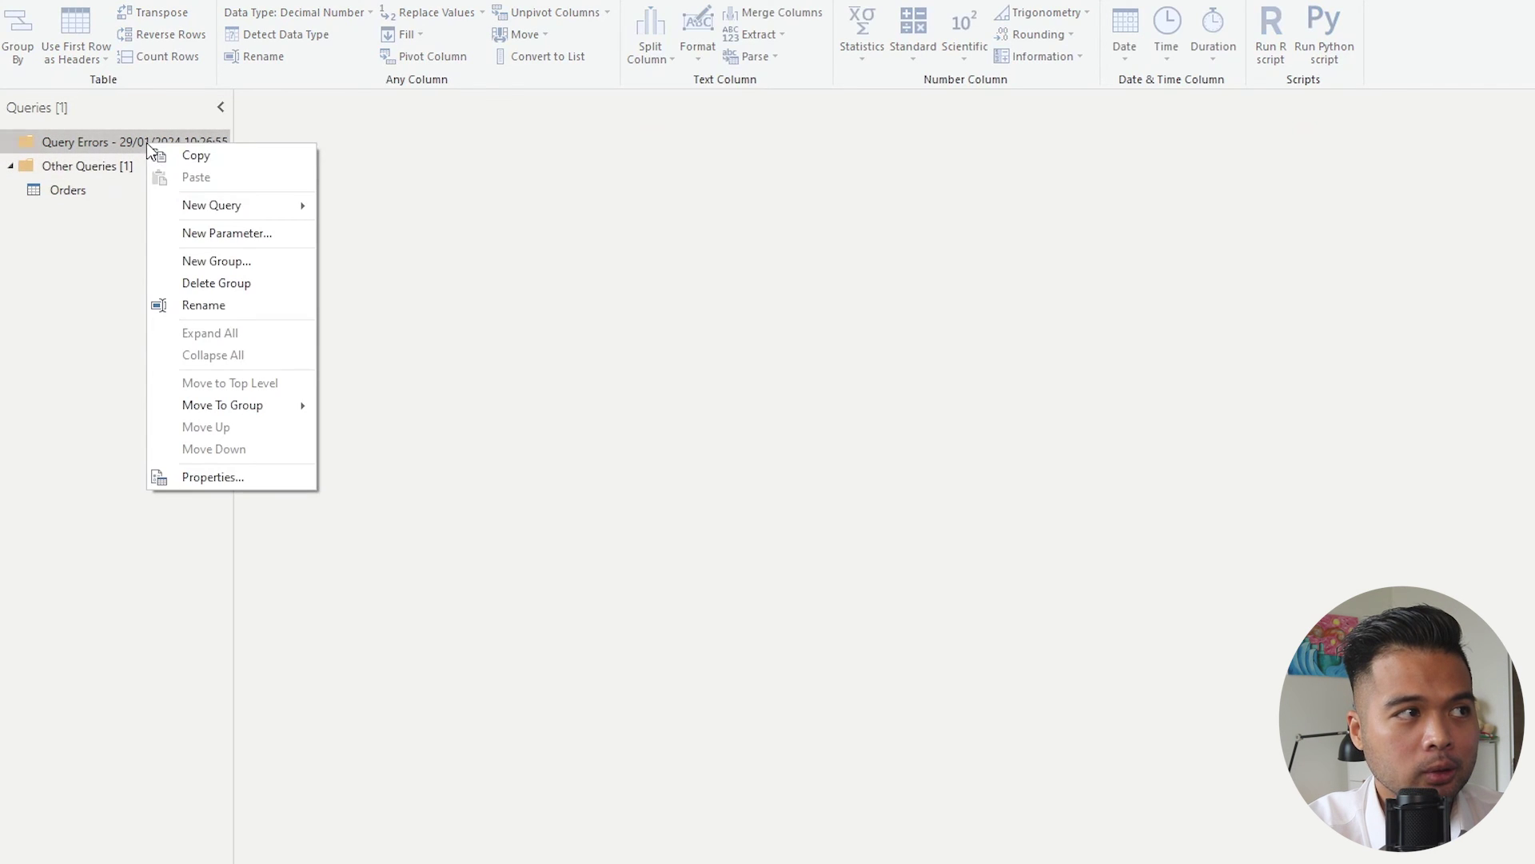
click(231, 285)
click(81, 34)
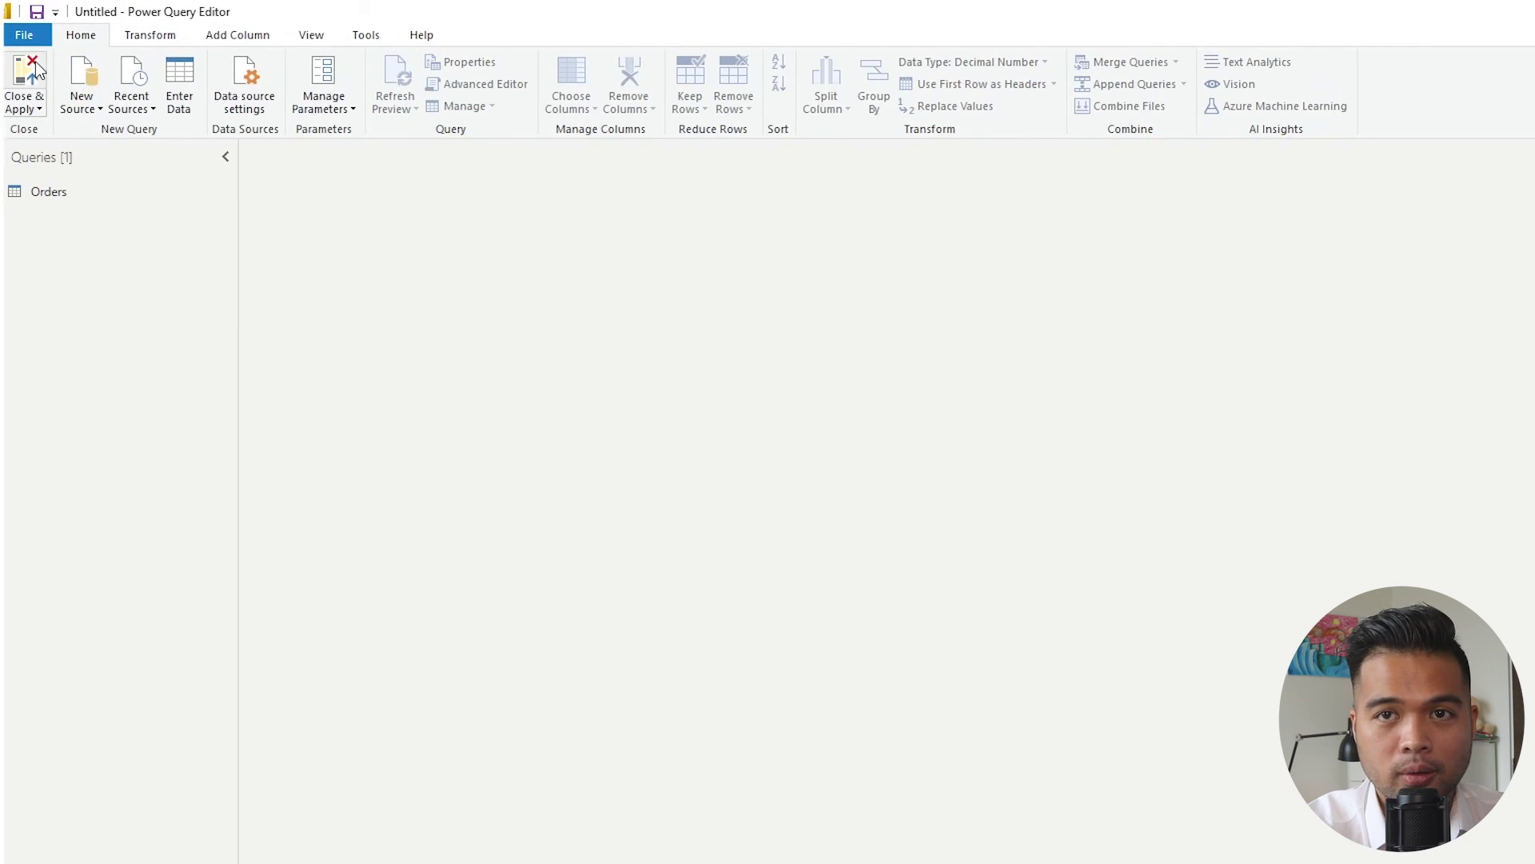